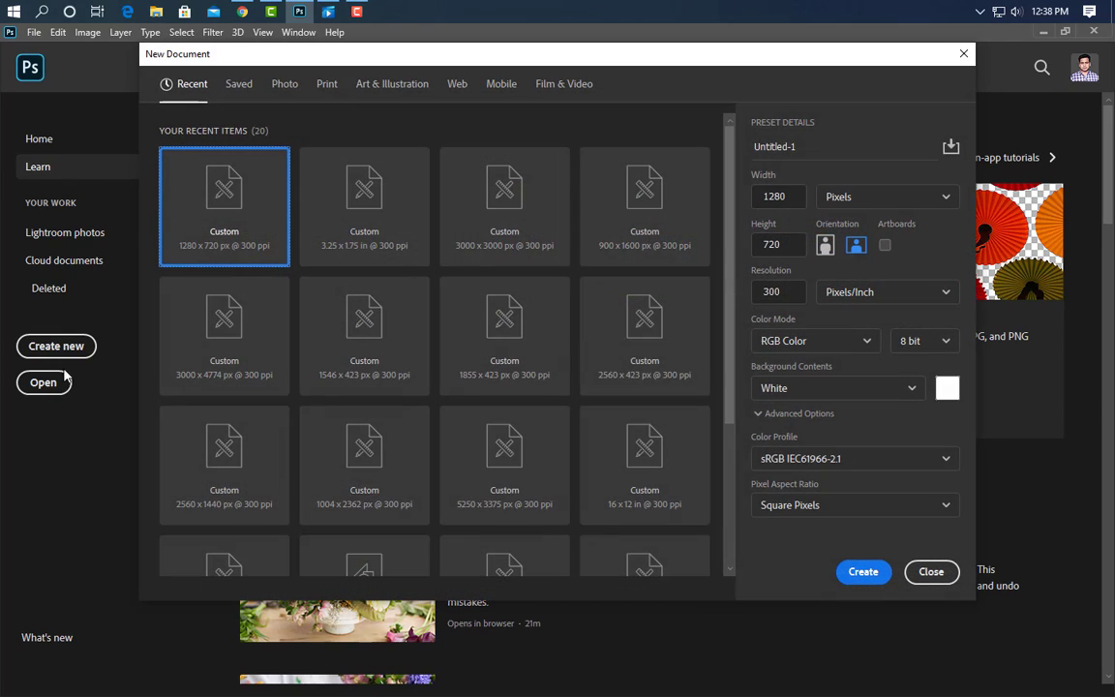
# Create a new document named 'Business Card Design', 3.25 × 1.75 inches at 300 ppi.
pyautogui.moveTo(808, 146); pyautogui.dragTo(738, 150)
pyautogui.write('Business ')
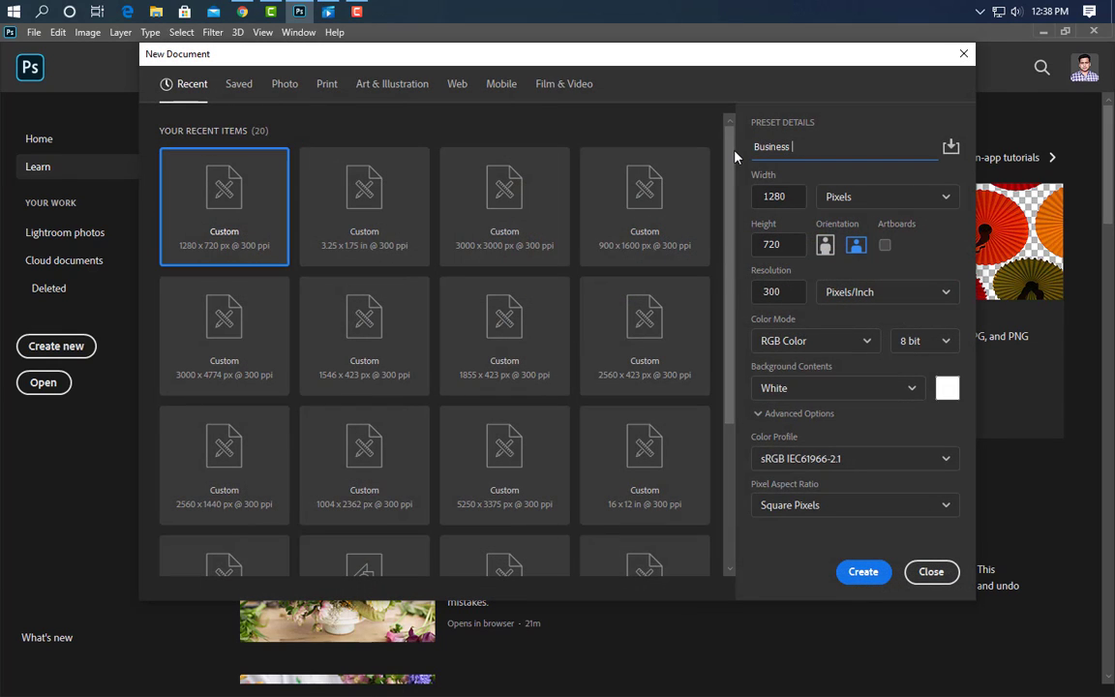
pyautogui.write('Card Design')
pyautogui.click(872, 204)
pyautogui.click(838, 253)
pyautogui.moveTo(792, 197); pyautogui.dragTo(758, 196)
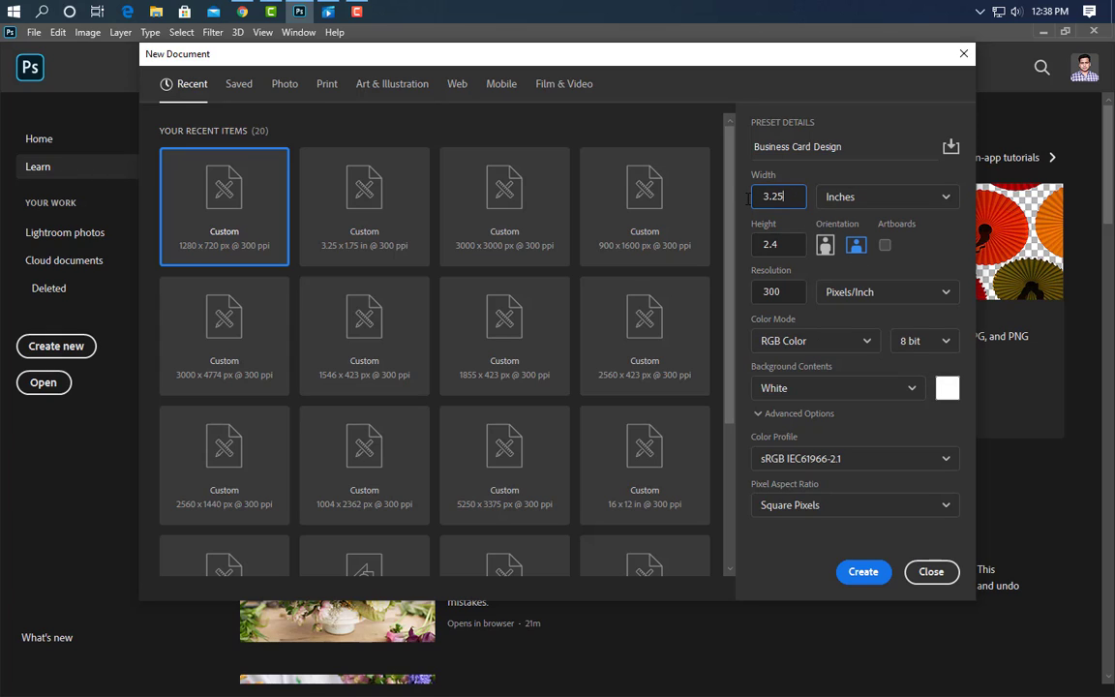
pyautogui.moveTo(786, 247); pyautogui.dragTo(755, 245)
pyautogui.click(861, 572)
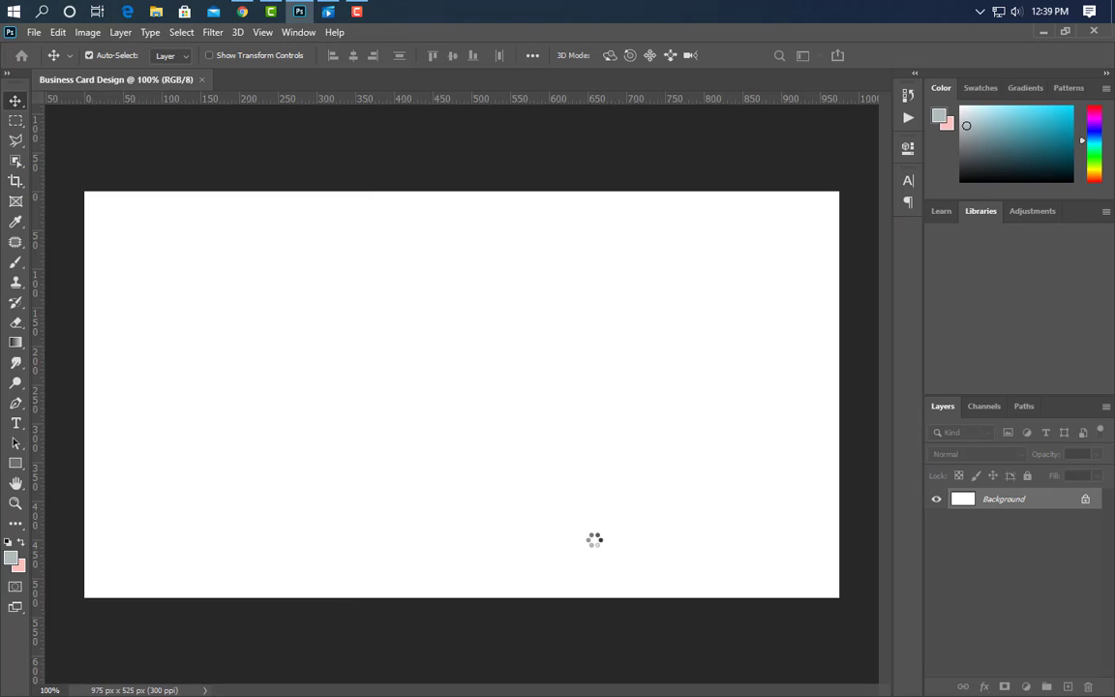
# Add guides at the card's top and left trim edges, then enlarge the canvas to 3.5 × 2 inches.
pyautogui.moveTo(529, 102); pyautogui.dragTo(566, 597)
pyautogui.moveTo(19, 423); pyautogui.dragTo(839, 433)
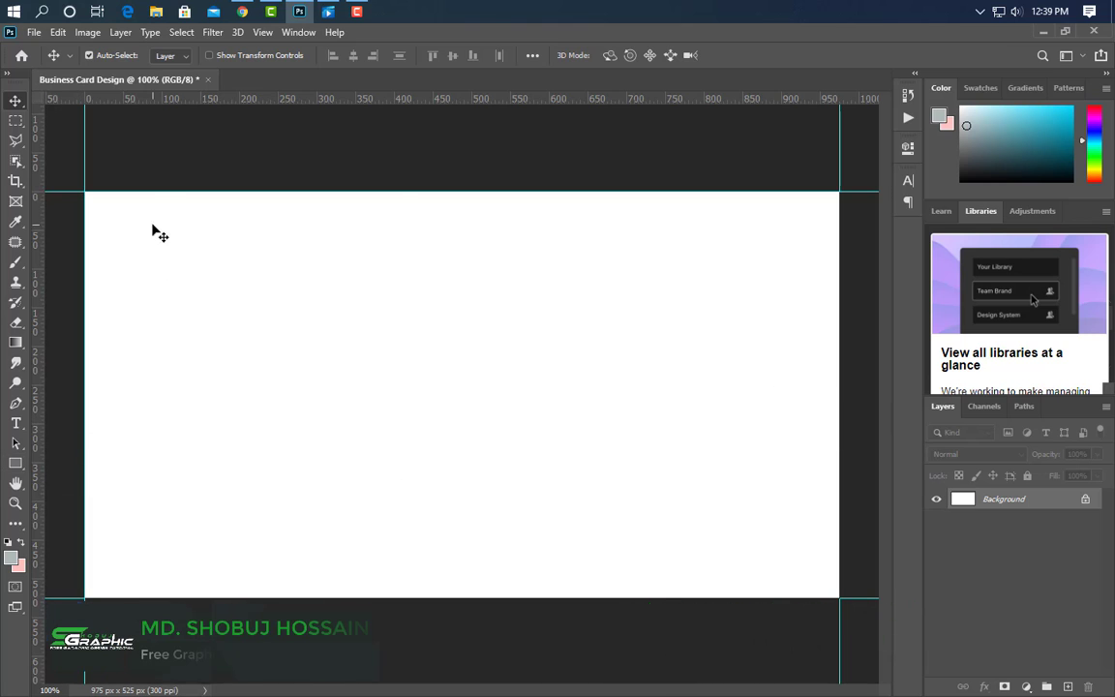
pyautogui.click(85, 32)
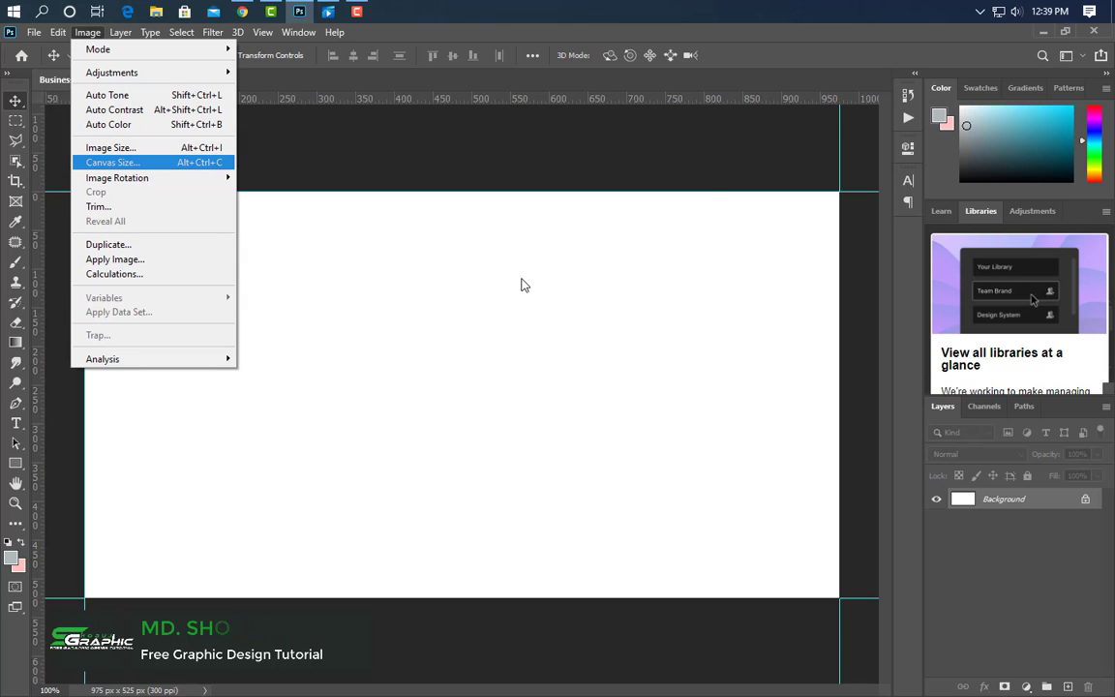
pyautogui.press('Return')
pyautogui.click(625, 243)
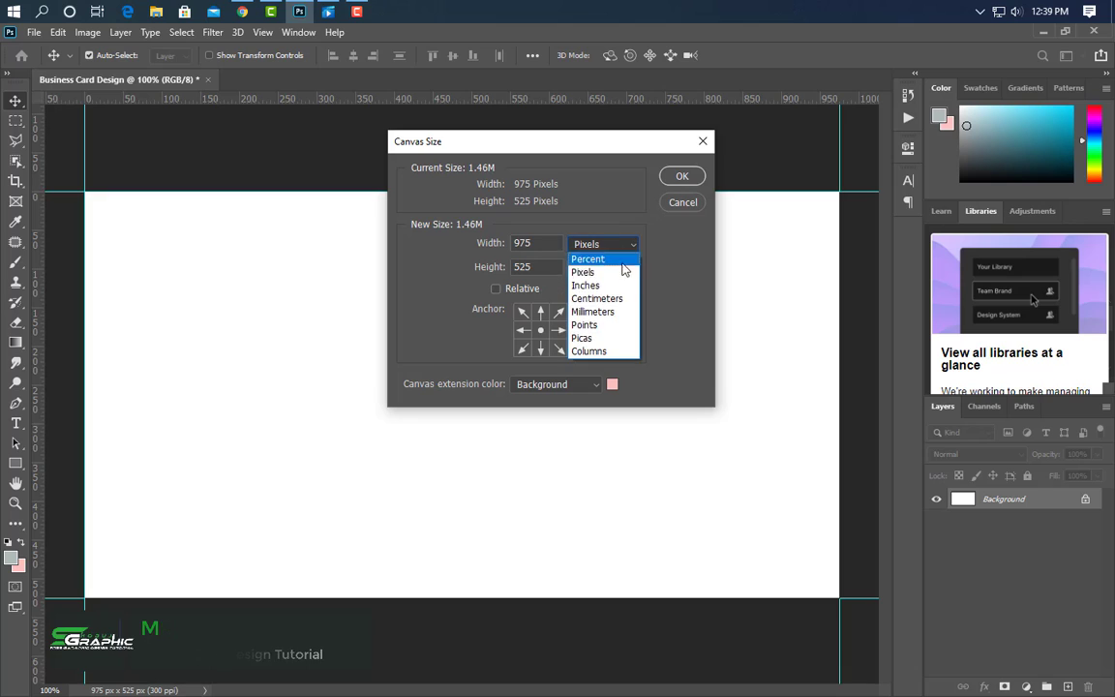
pyautogui.click(620, 286)
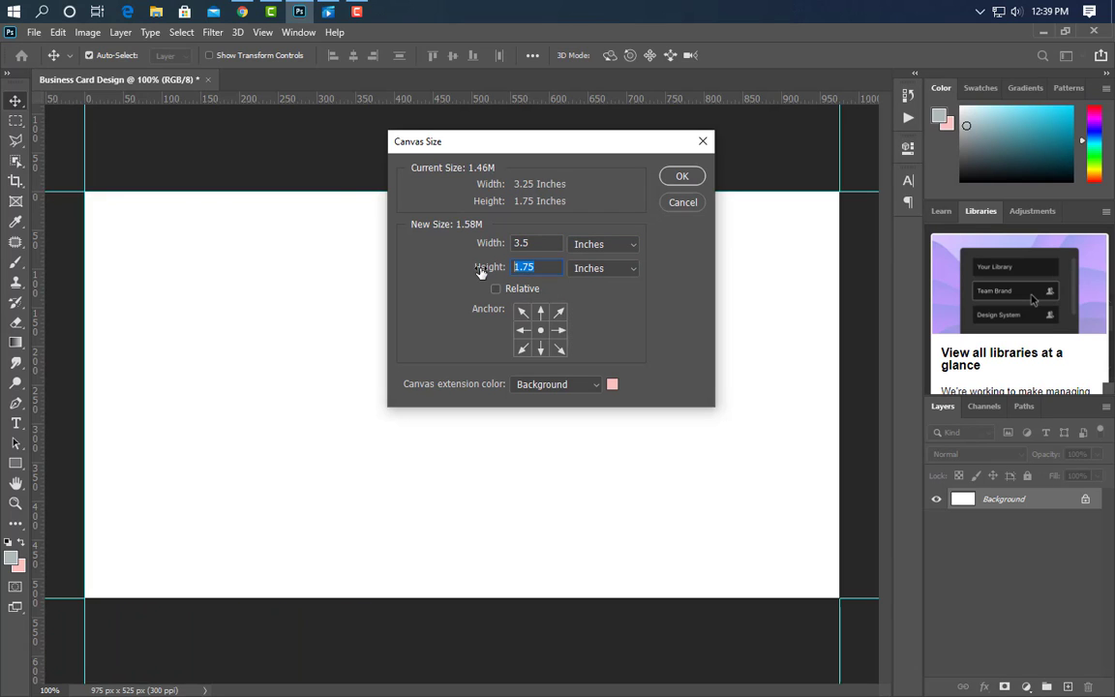
pyautogui.click(680, 177)
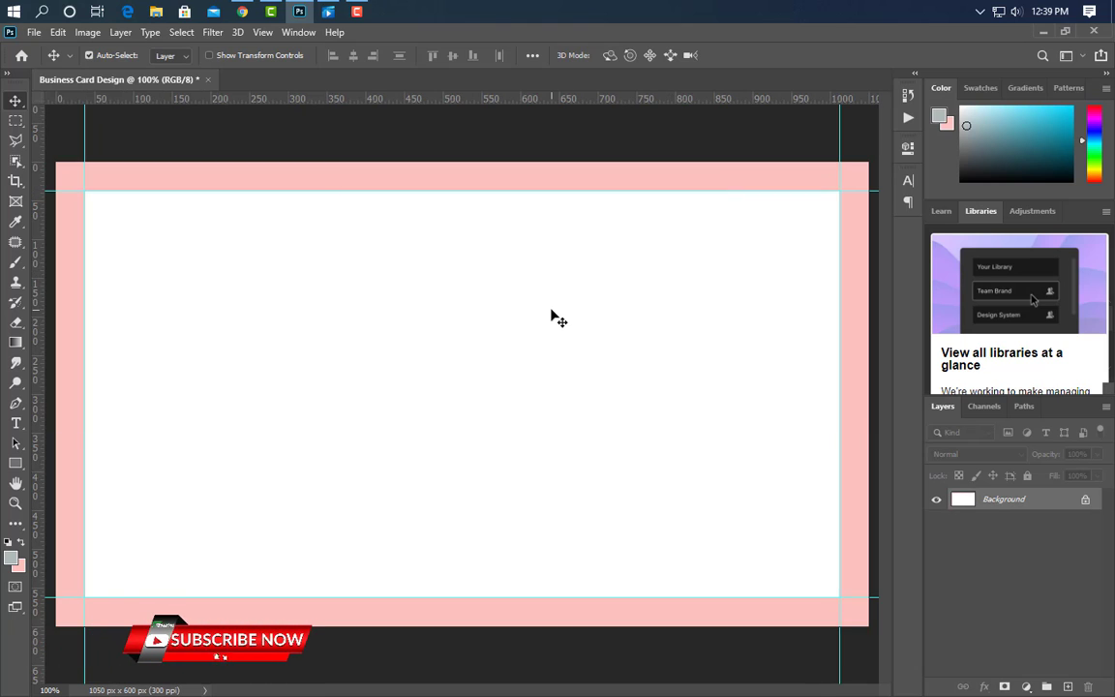
# Add guides along the enlarged canvas's top, left and right edges.
pyautogui.hotkey('ctrl', '0')
pyautogui.moveTo(518, 107); pyautogui.dragTo(529, 588)
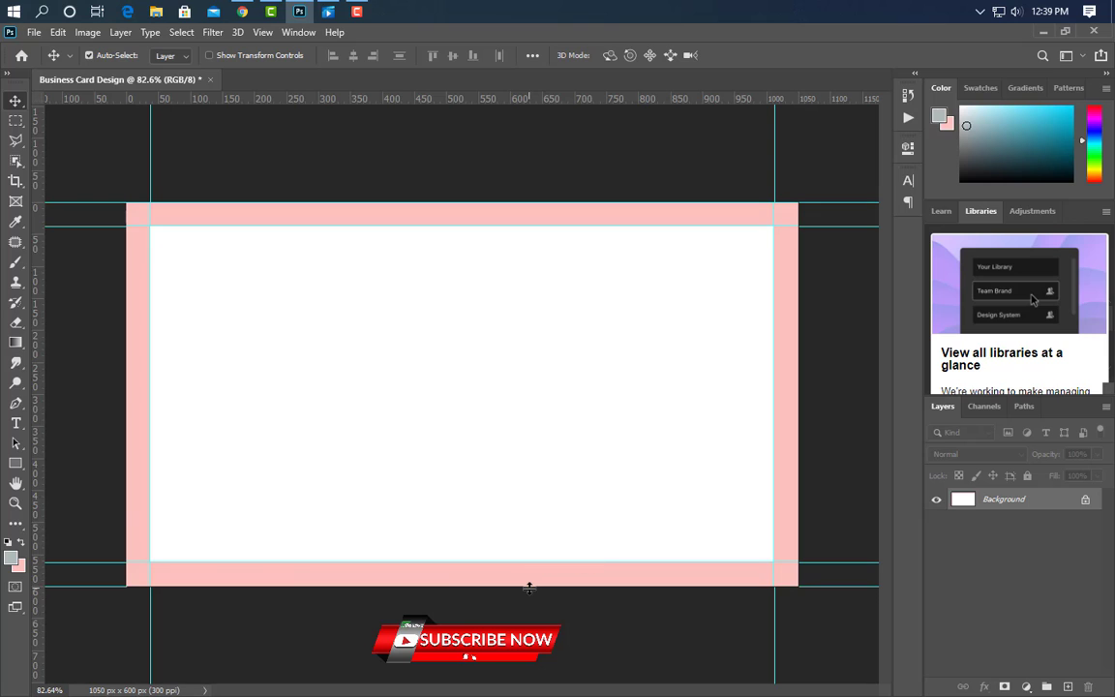
pyautogui.moveTo(43, 476); pyautogui.dragTo(127, 475)
pyautogui.moveTo(39, 441); pyautogui.dragTo(798, 490)
# Expand the canvas to 3.75 × 2.25 inches.
pyautogui.click(77, 31)
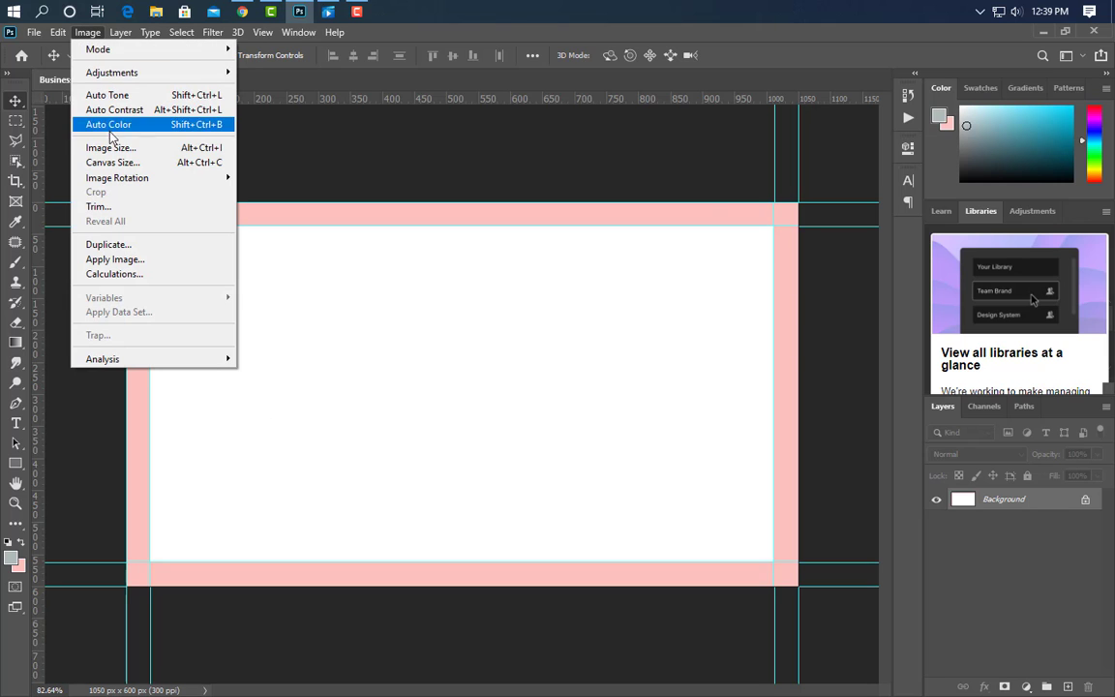
pyautogui.click(106, 160)
pyautogui.click(603, 247)
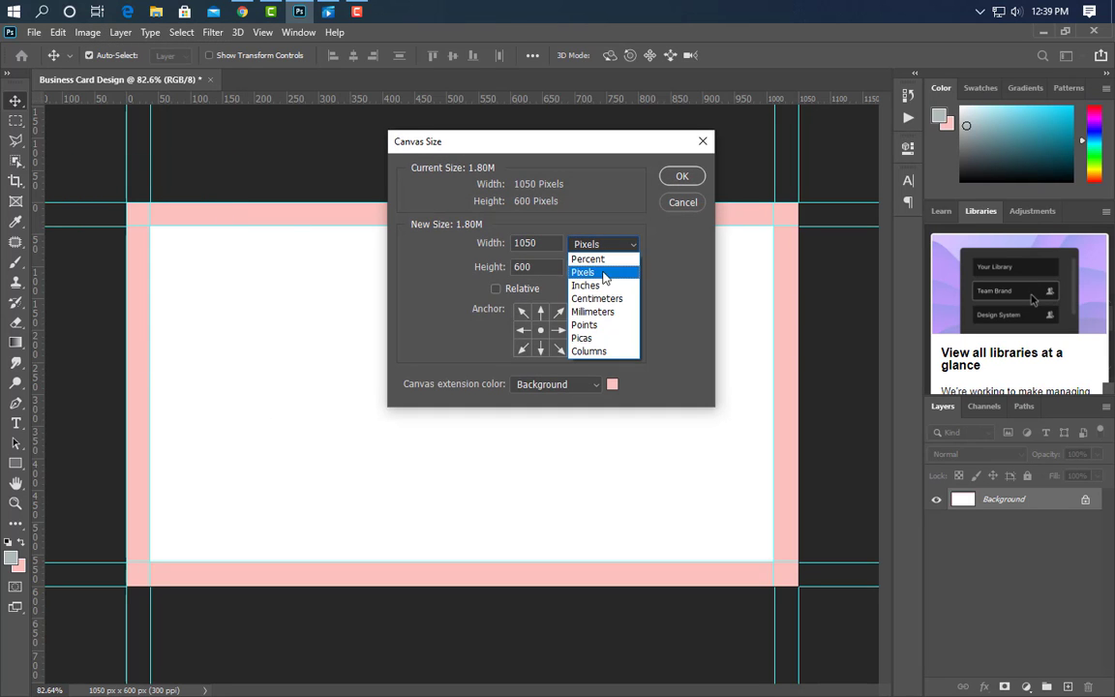
pyautogui.click(592, 280)
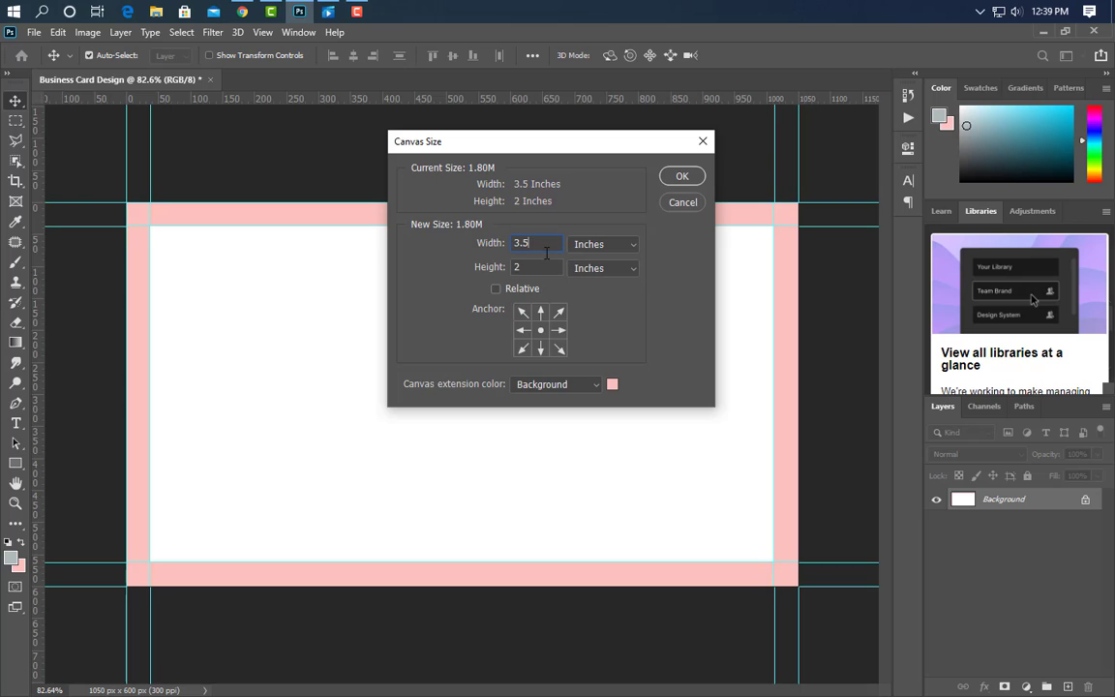
pyautogui.press('BackSpace')
pyautogui.press('BackSpace')
pyautogui.write('.75')
pyautogui.press('Tab')
pyautogui.write('2.25')
pyautogui.press('Return')
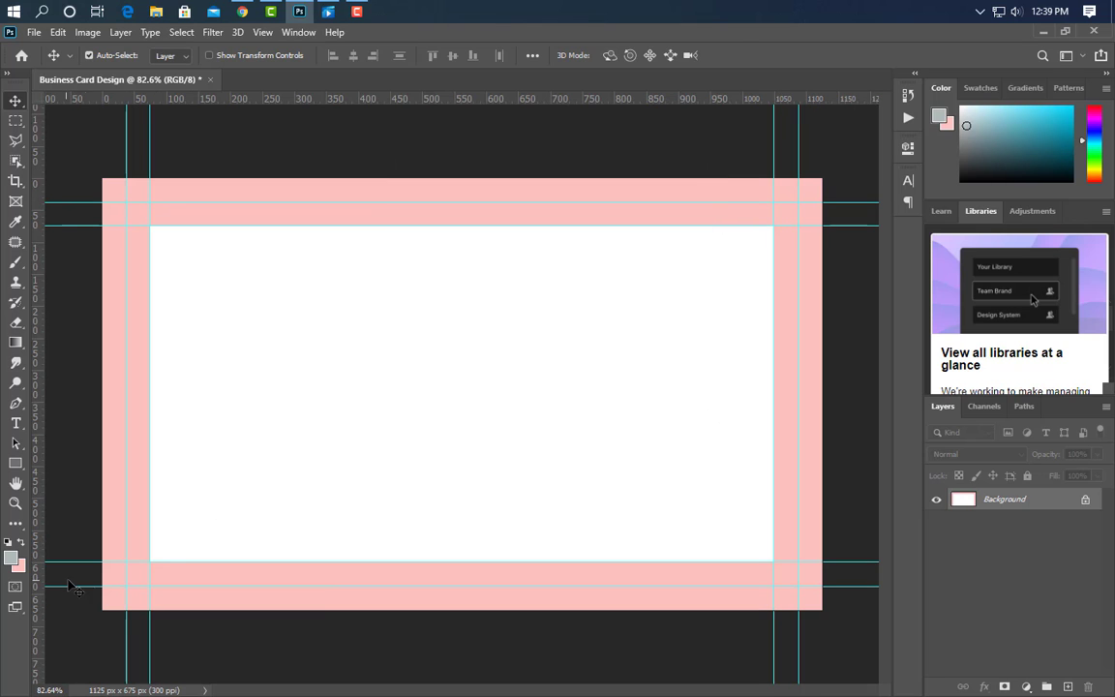
# Fill the canvas with white foreground colour #ffffff, then bring up the City photos folder.
pyautogui.click(11, 556)
pyautogui.write('ffffff')
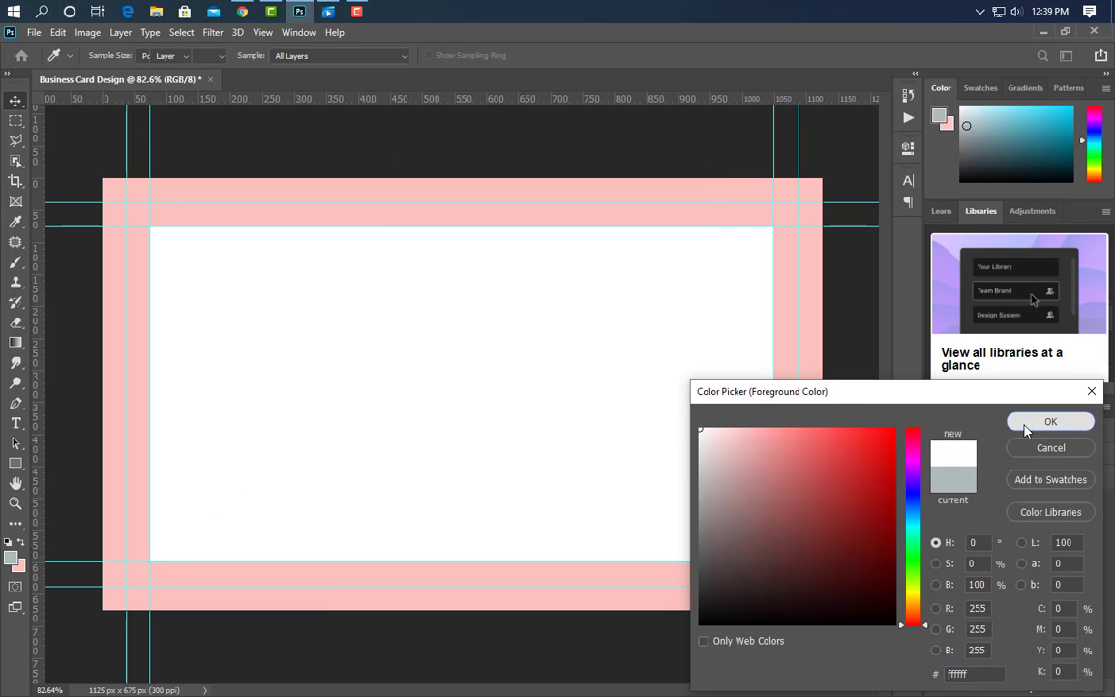
pyautogui.click(1048, 420)
pyautogui.click(56, 32)
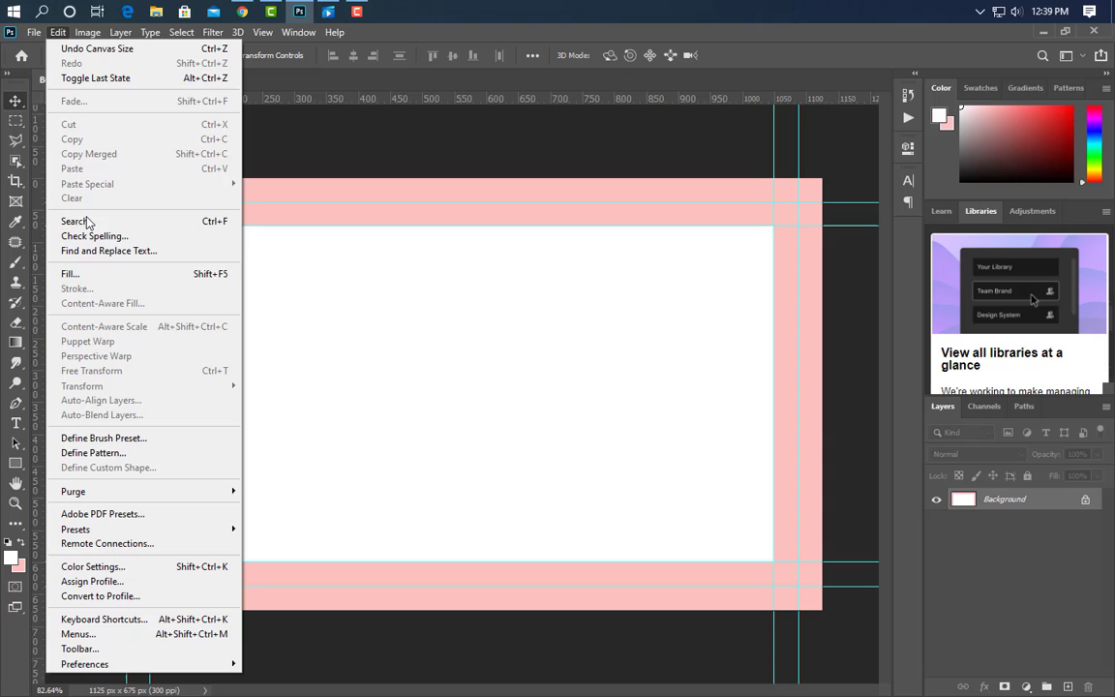
pyautogui.click(72, 274)
pyautogui.click(654, 200)
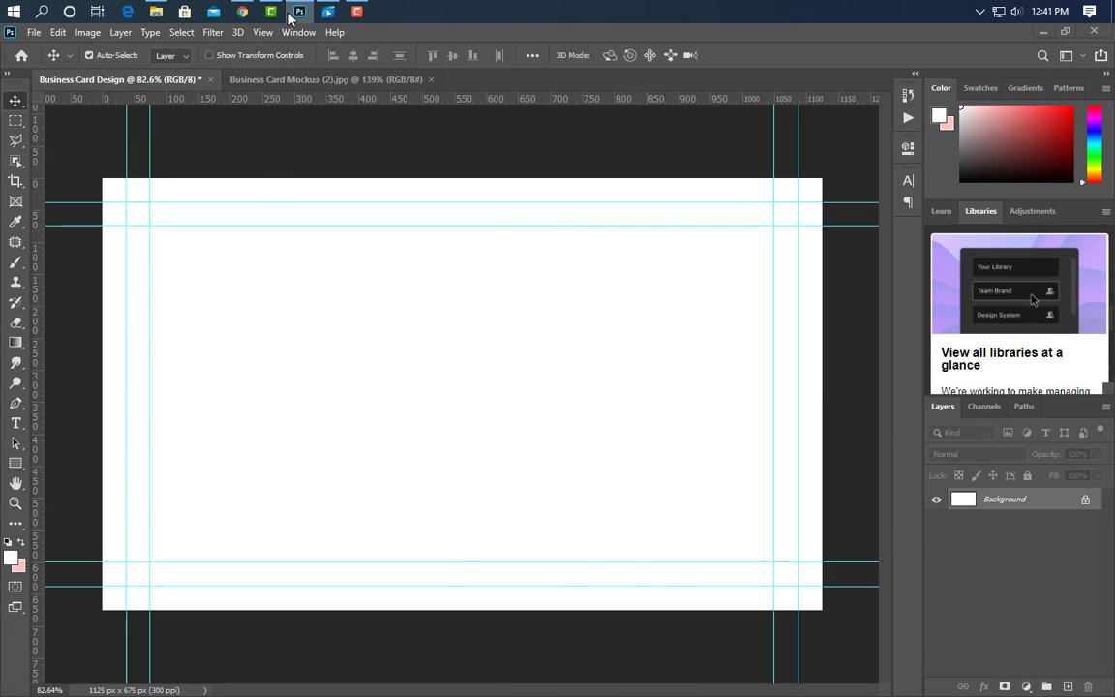
pyautogui.click(295, 13)
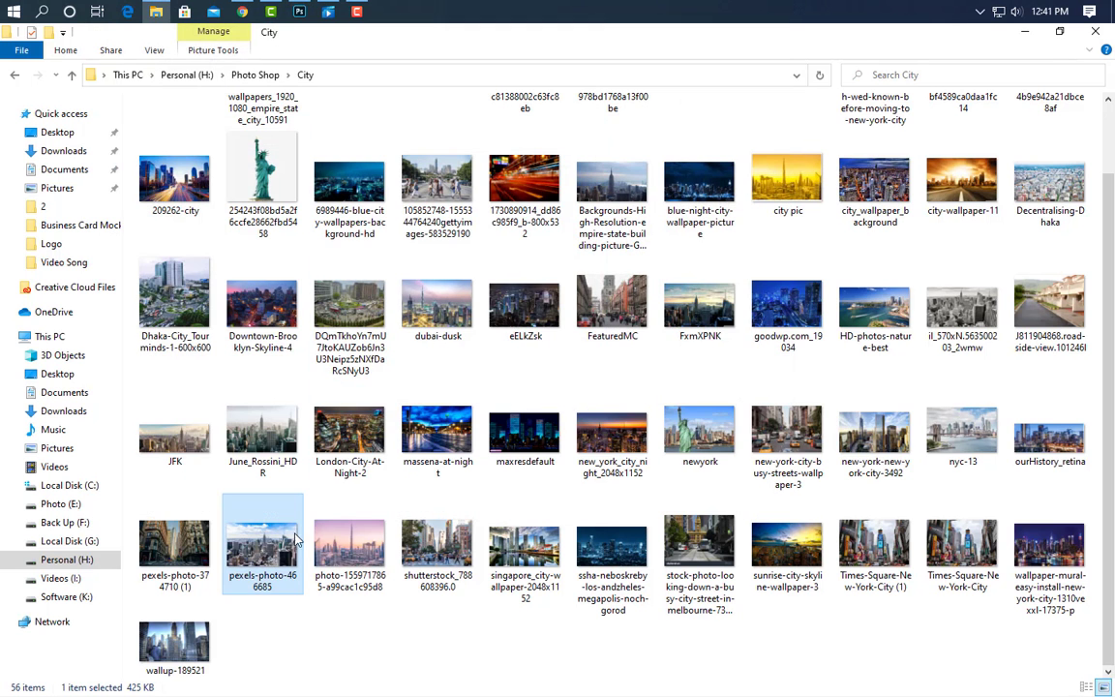
pyautogui.click(301, 14)
# Place pexels-photo-466685 as a layer, scaled and moved to cover the full 1125 × 675 canvas.
pyautogui.moveTo(301, 15); pyautogui.dragTo(439, 387)
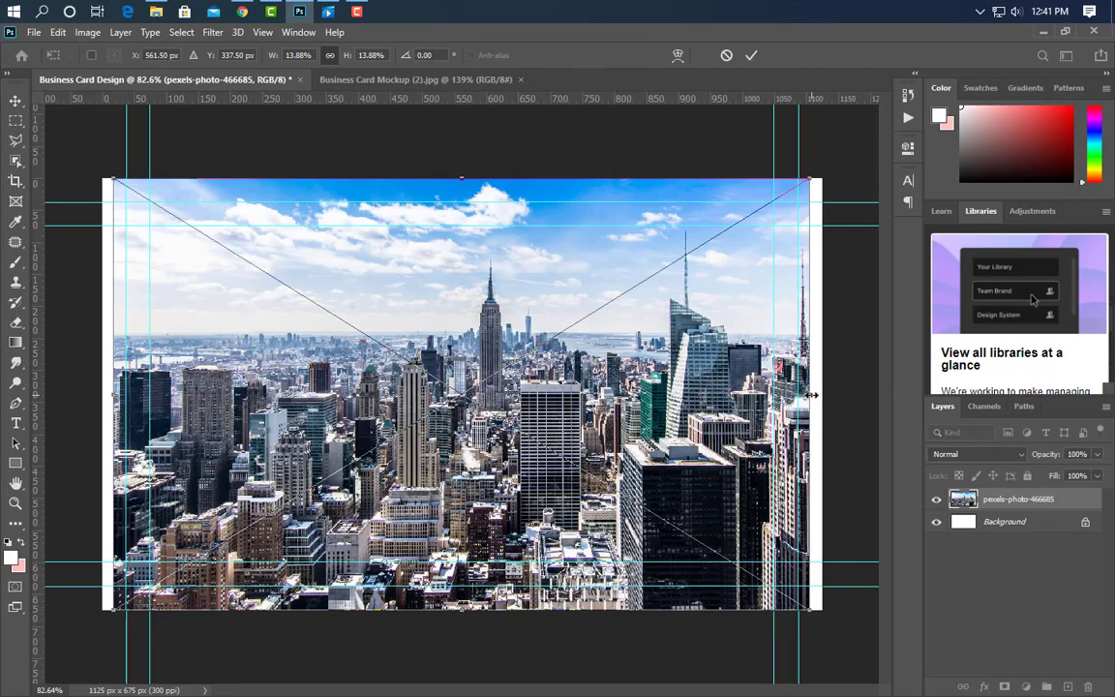
pyautogui.moveTo(811, 395); pyautogui.dragTo(830, 389)
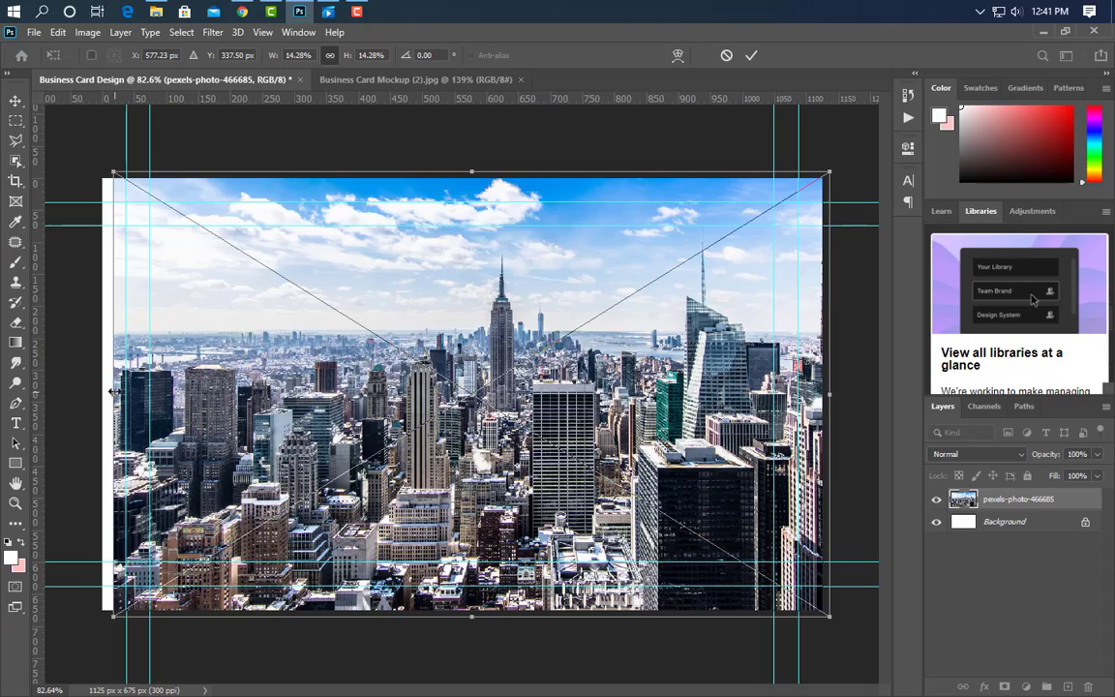
pyautogui.moveTo(99, 390); pyautogui.dragTo(3, 360)
pyautogui.moveTo(831, 398); pyautogui.dragTo(944, 348)
pyautogui.moveTo(671, 454); pyautogui.dragTo(631, 388)
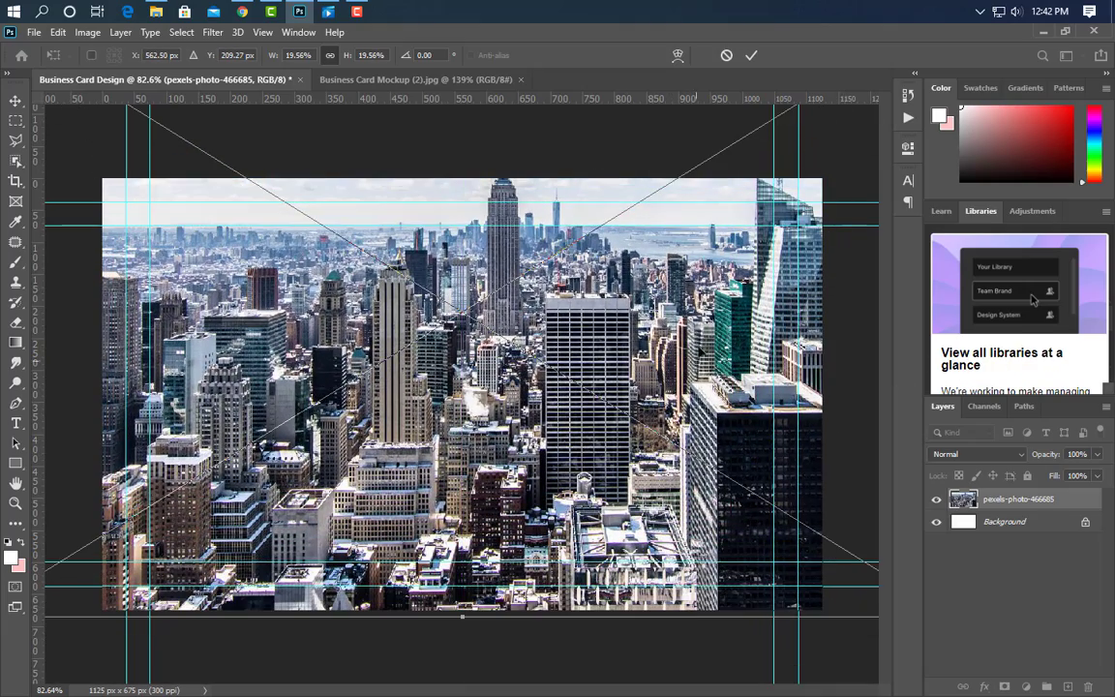
pyautogui.click(751, 55)
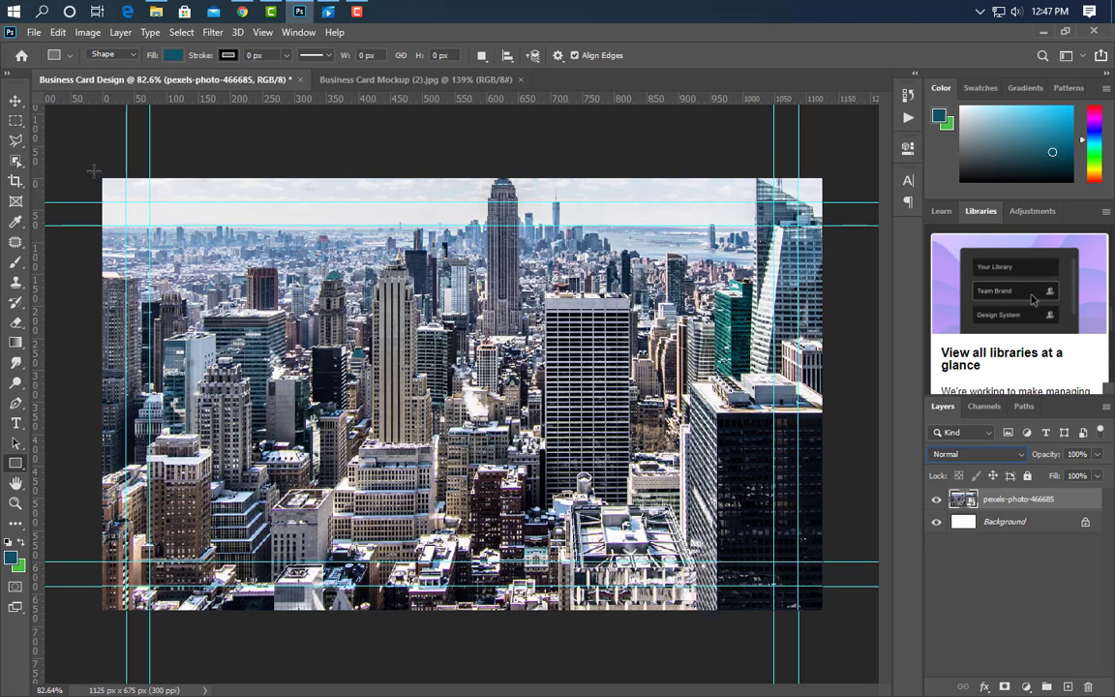
# Draw a full-card rectangle with a green-to-brighter-teal gradient overlay.
pyautogui.moveTo(94, 172); pyautogui.dragTo(829, 616)
pyautogui.click(865, 142)
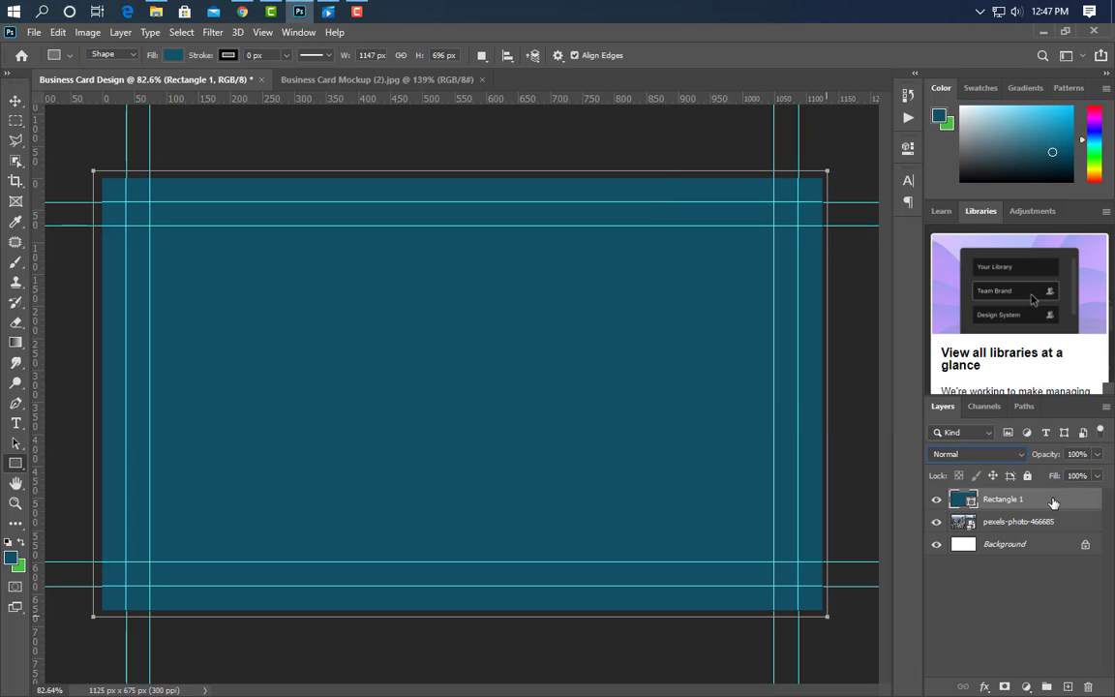
pyautogui.click(607, 554)
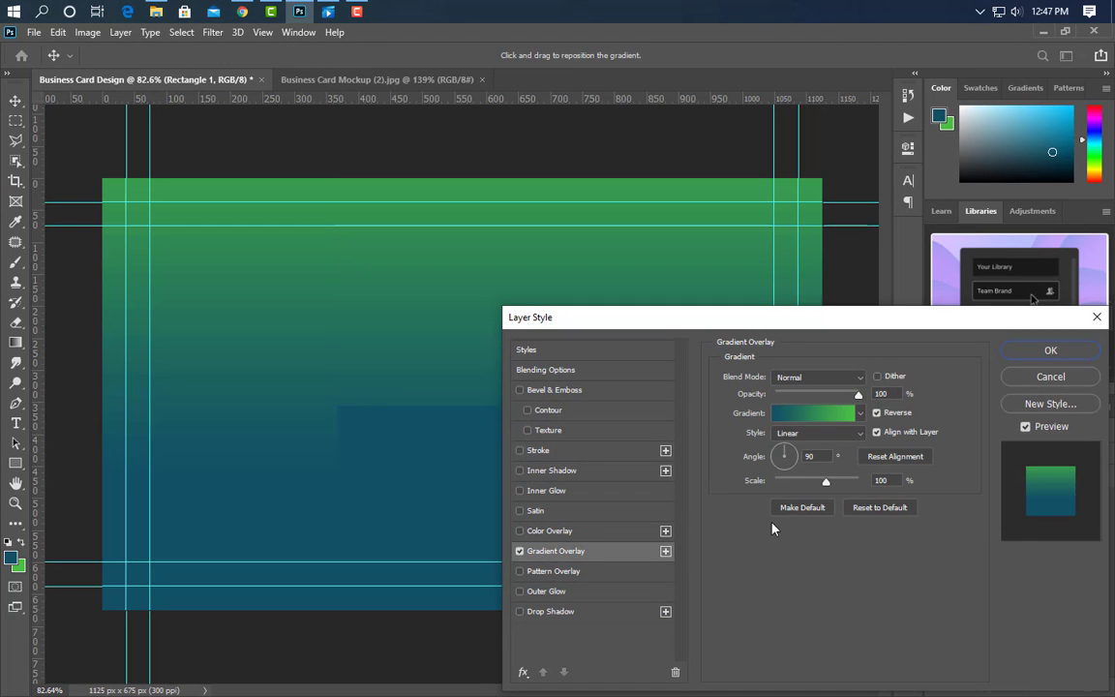
pyautogui.click(818, 414)
pyautogui.doubleClick(762, 410)
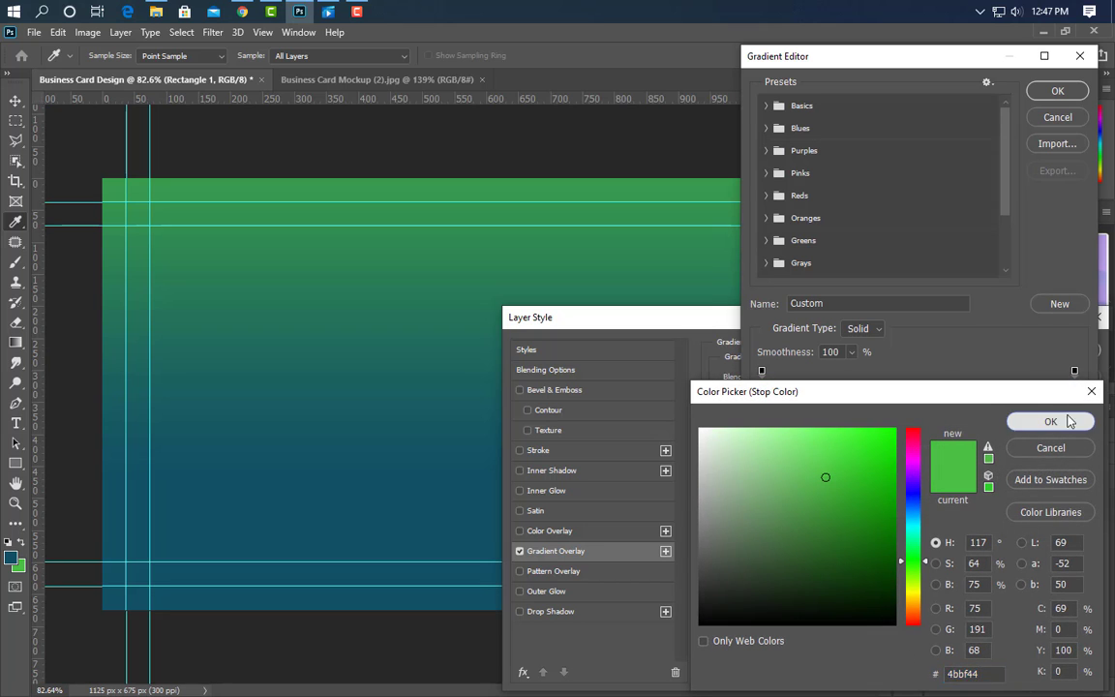
pyautogui.click(1050, 421)
pyautogui.click(1074, 409)
pyautogui.doubleClick(1075, 409)
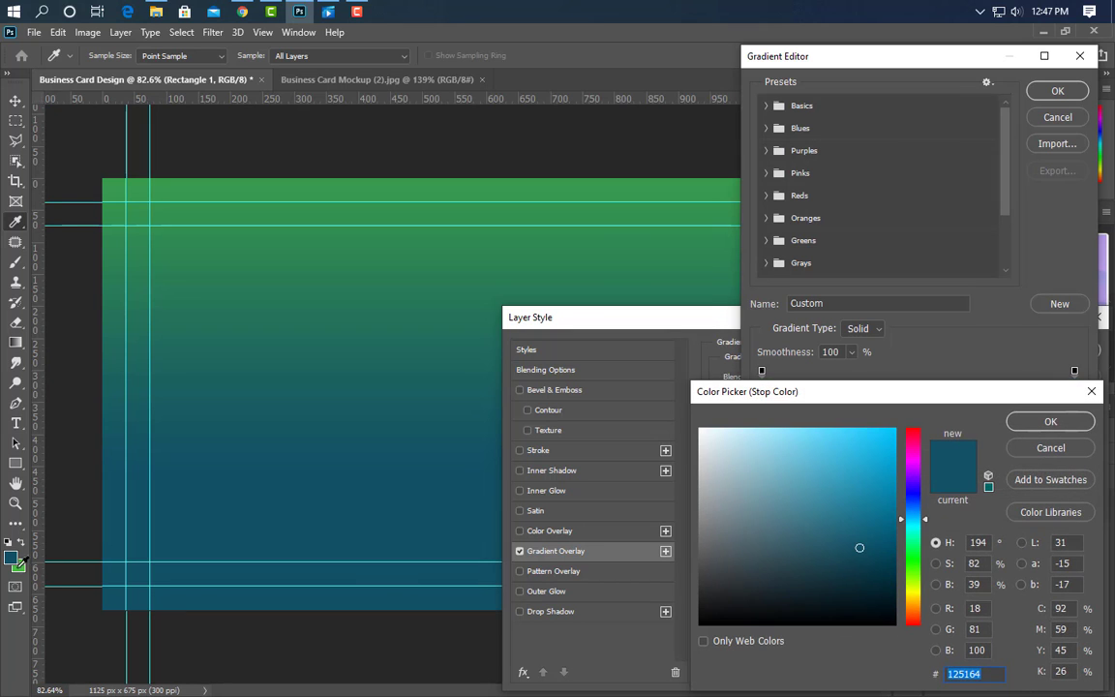
pyautogui.click(855, 535)
pyautogui.click(1055, 421)
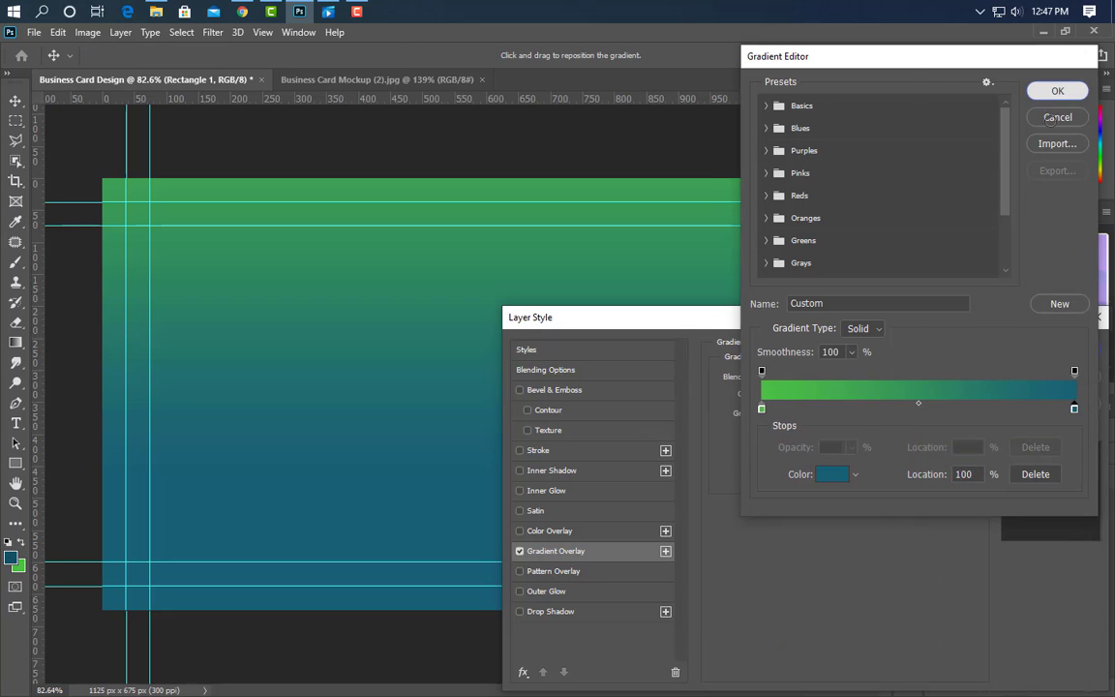
pyautogui.click(1058, 91)
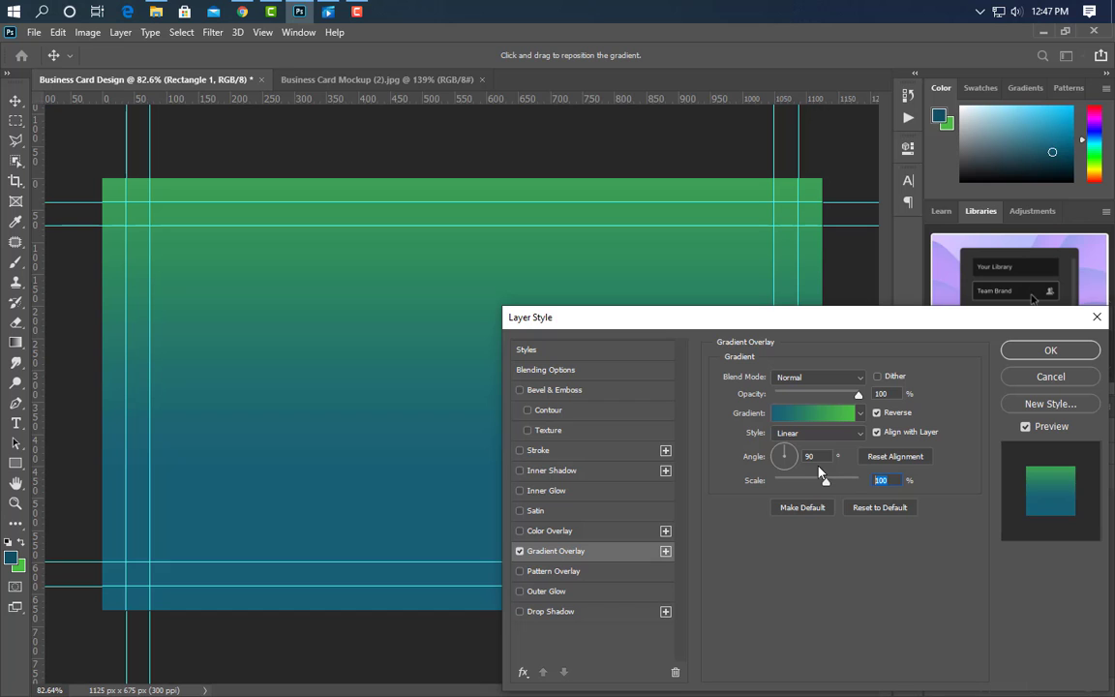
pyautogui.click(1034, 358)
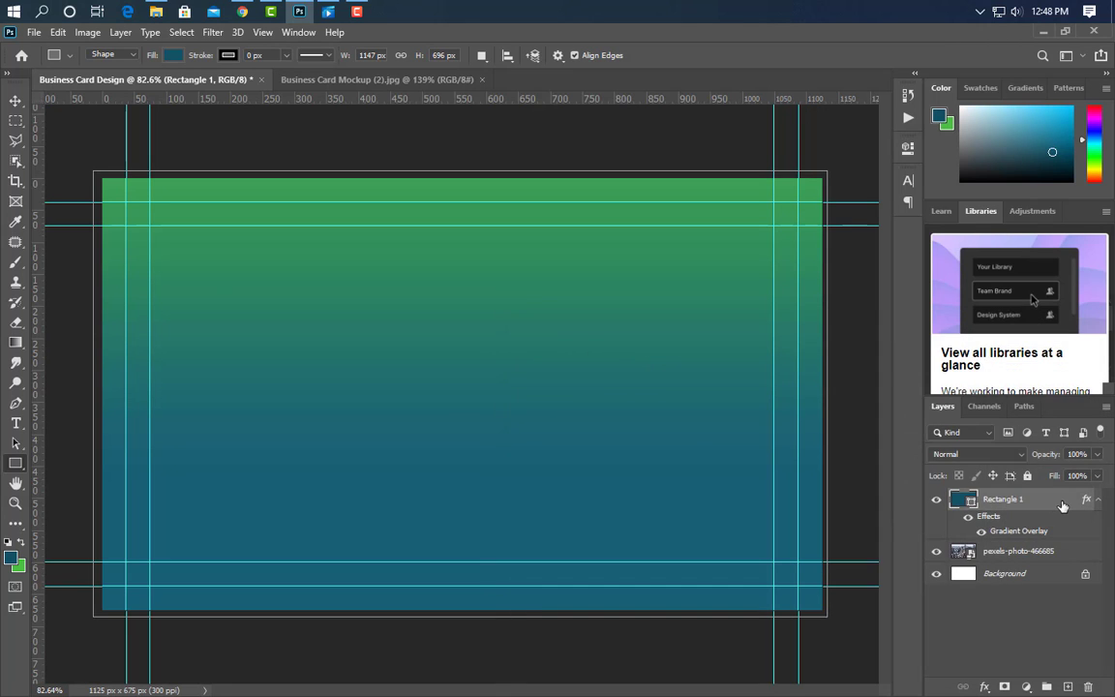
# Convert Rectangle 1 to a smart object and set its blend mode to Linear Light.
pyautogui.rightClick(1059, 500)
pyautogui.click(913, 256)
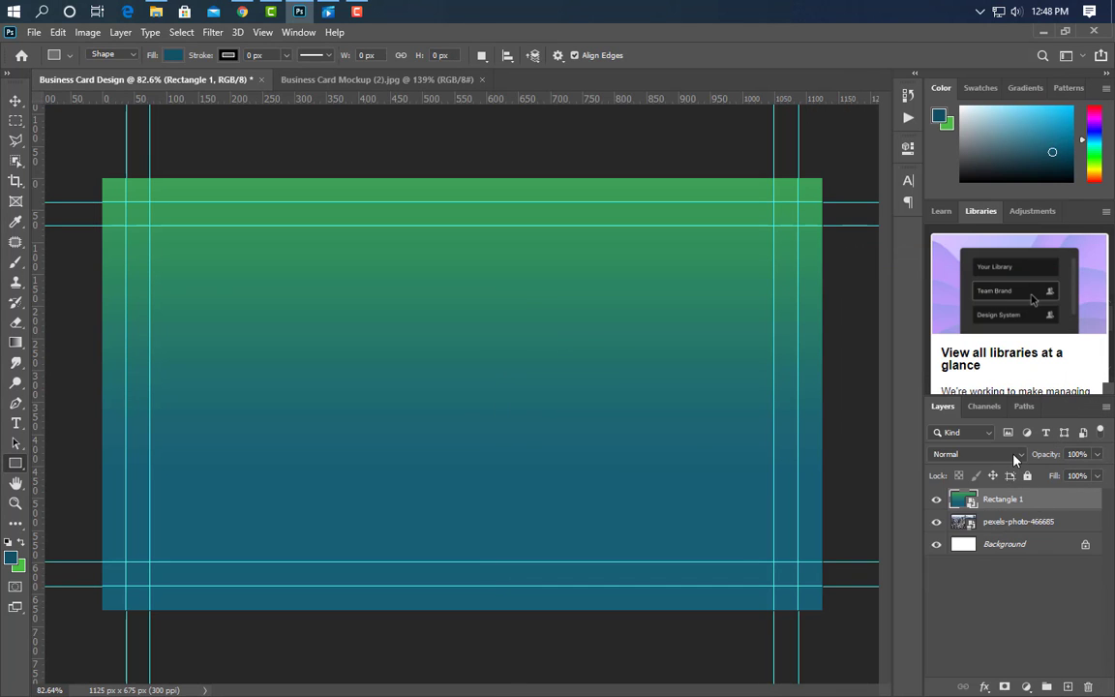
pyautogui.click(968, 454)
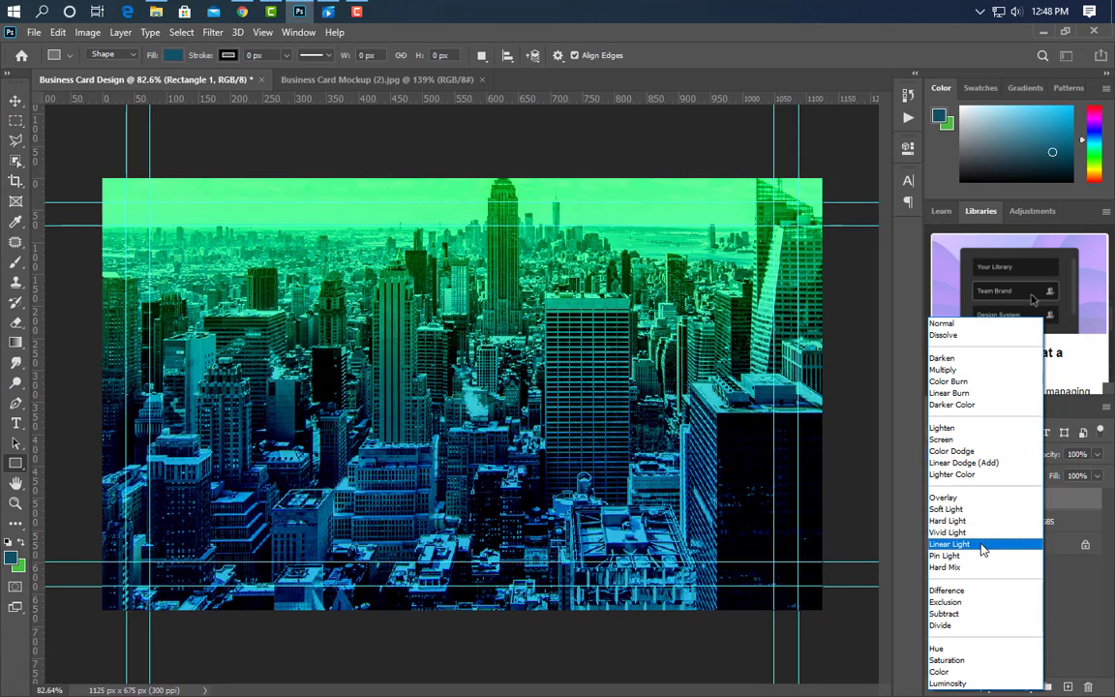
pyautogui.click(983, 549)
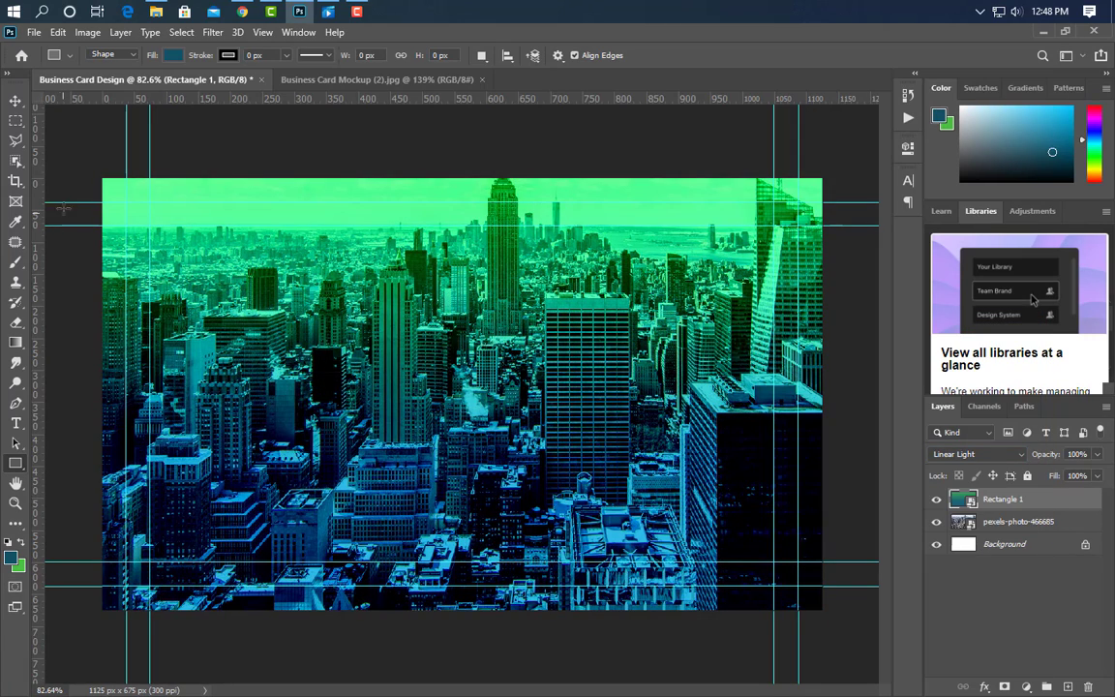
# Draw a second full-card rectangle, Rectangle 2, filled solid white (ffffff).
pyautogui.moveTo(92, 170); pyautogui.dragTo(831, 612)
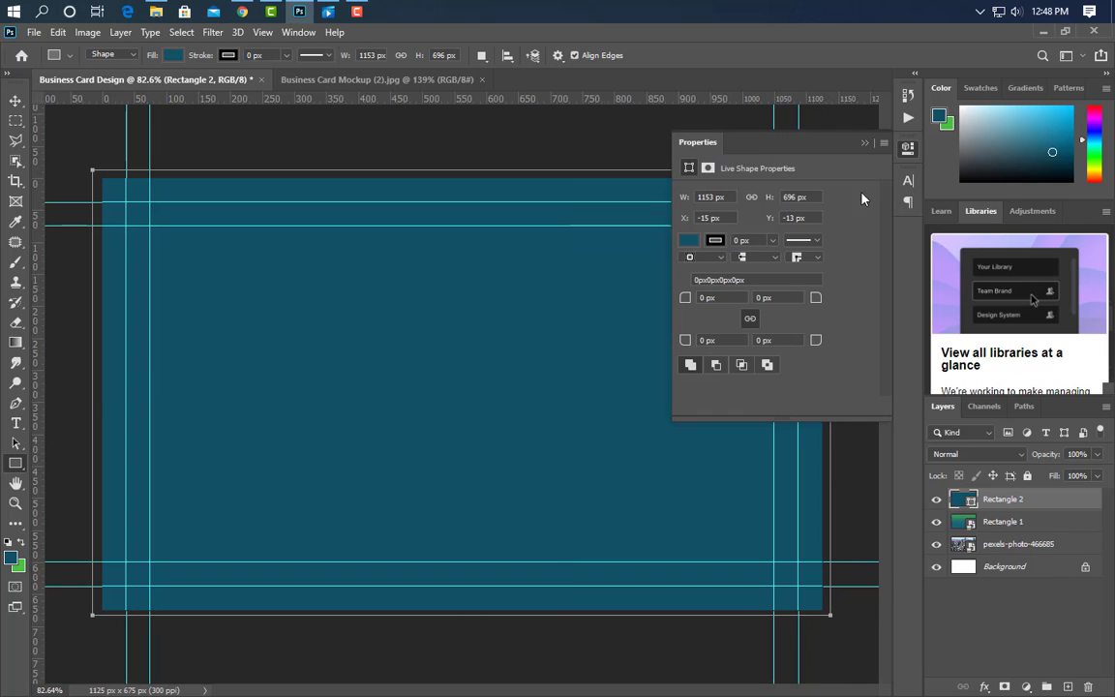
pyautogui.click(864, 143)
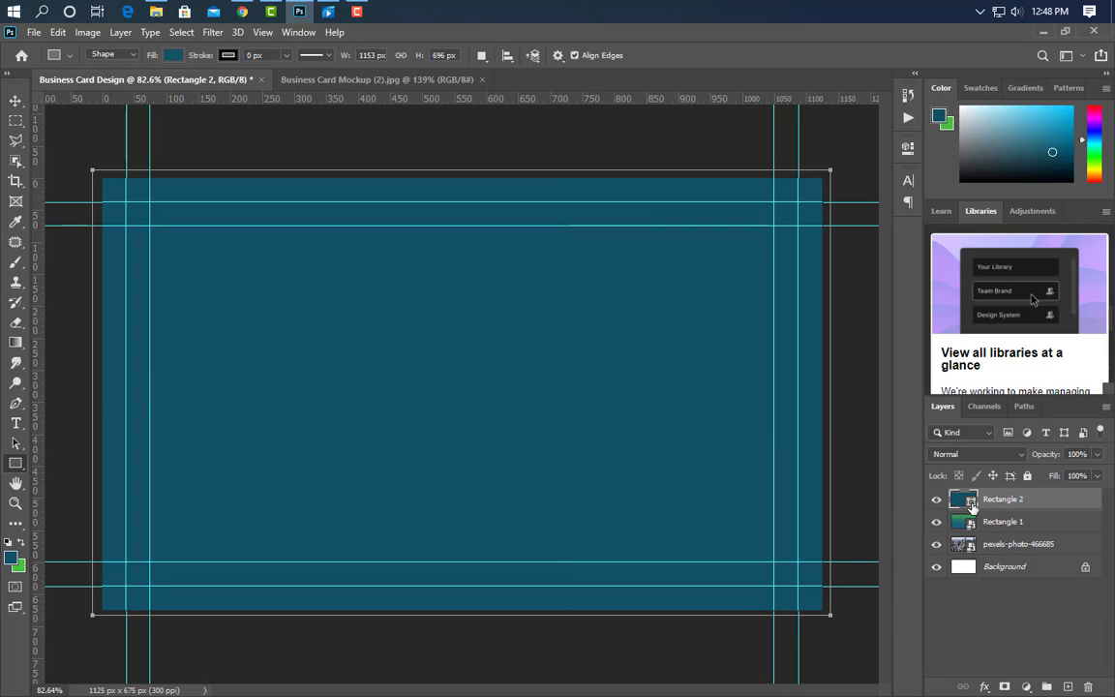
pyautogui.doubleClick(963, 500)
pyautogui.click(623, 368)
pyautogui.click(701, 429)
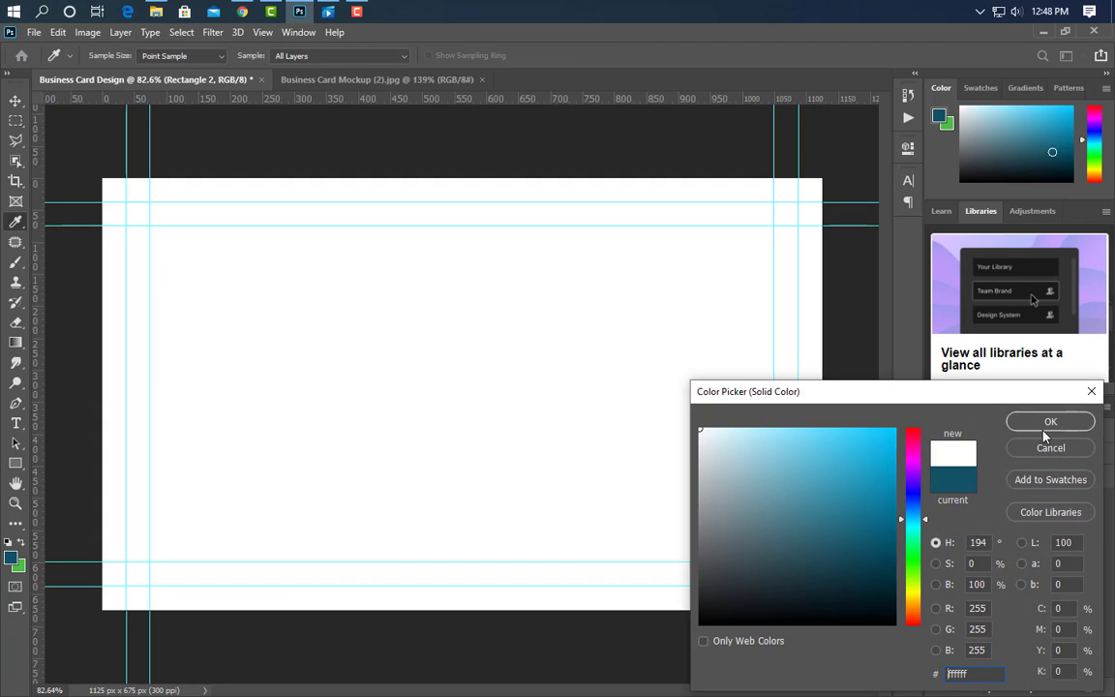
pyautogui.click(1050, 422)
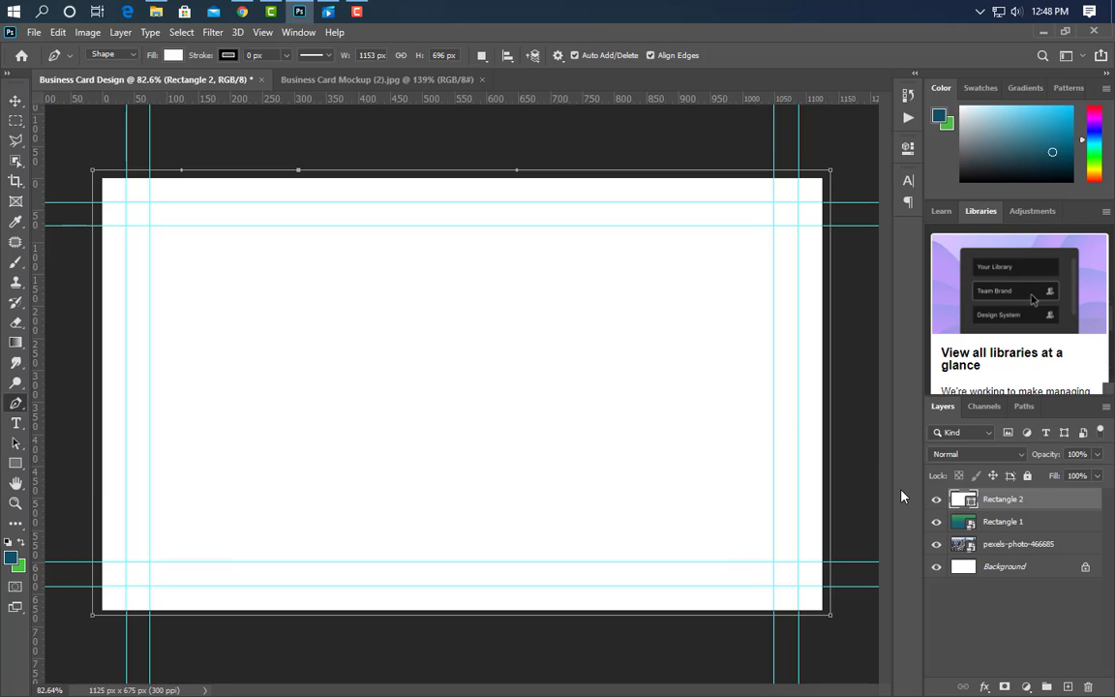
# On a new layer, draw a curved swoosh path from the card's top edge to its bottom-right corner.
pyautogui.click(1068, 684)
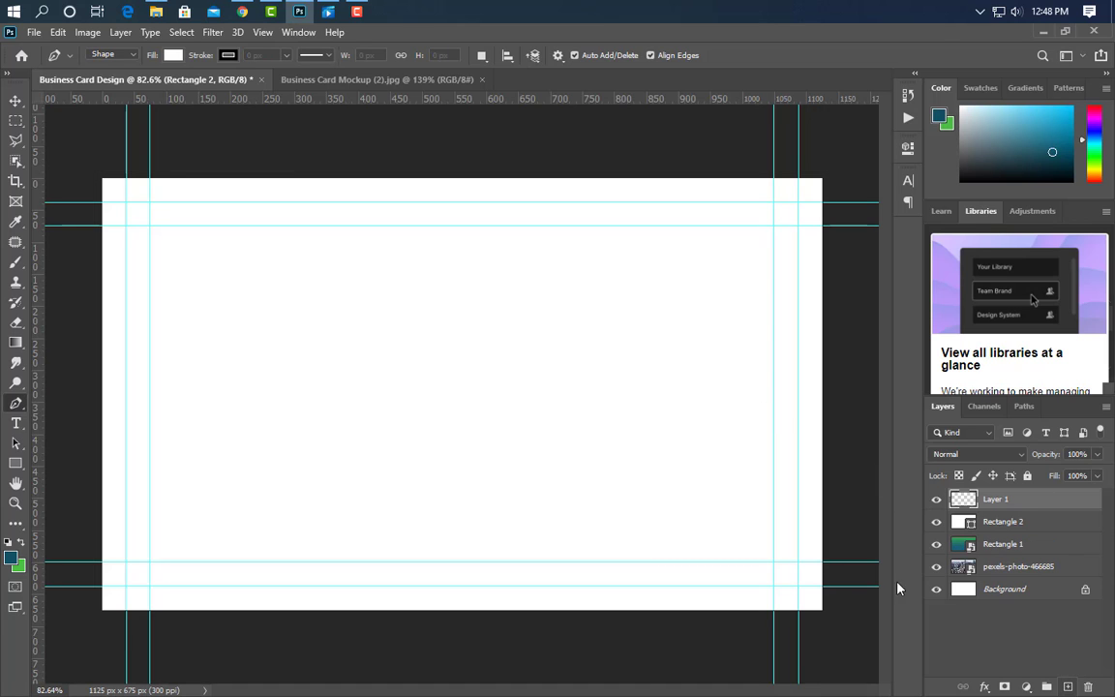
pyautogui.click(297, 178)
pyautogui.scroll(-4, 531, 508)
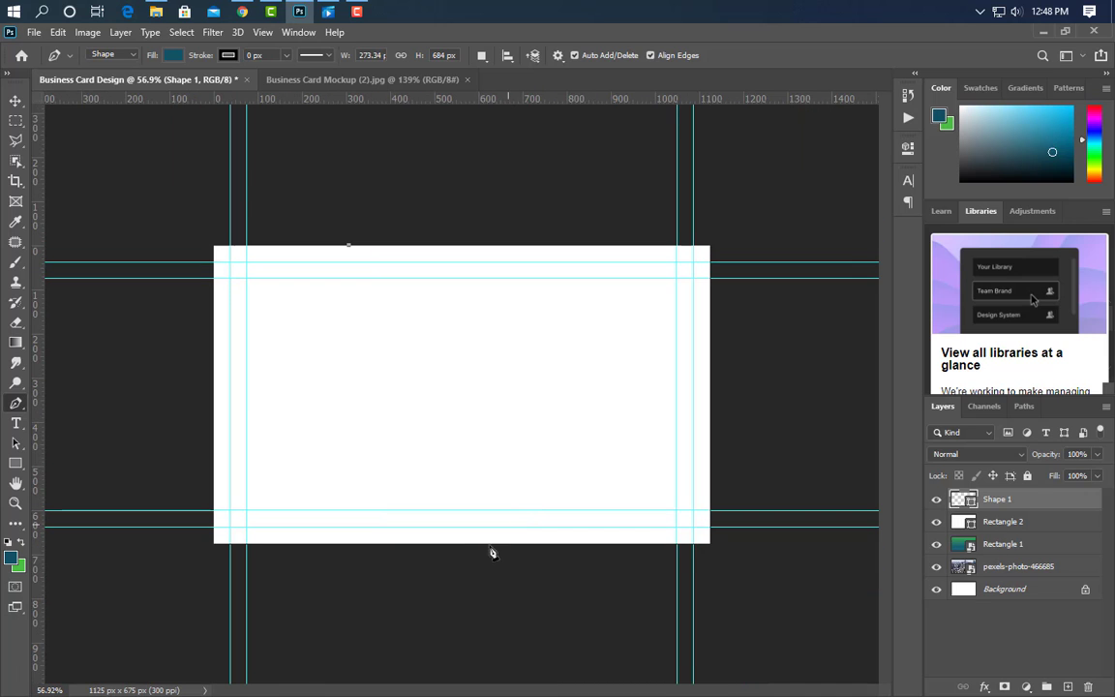
pyautogui.moveTo(453, 548); pyautogui.dragTo(310, 666)
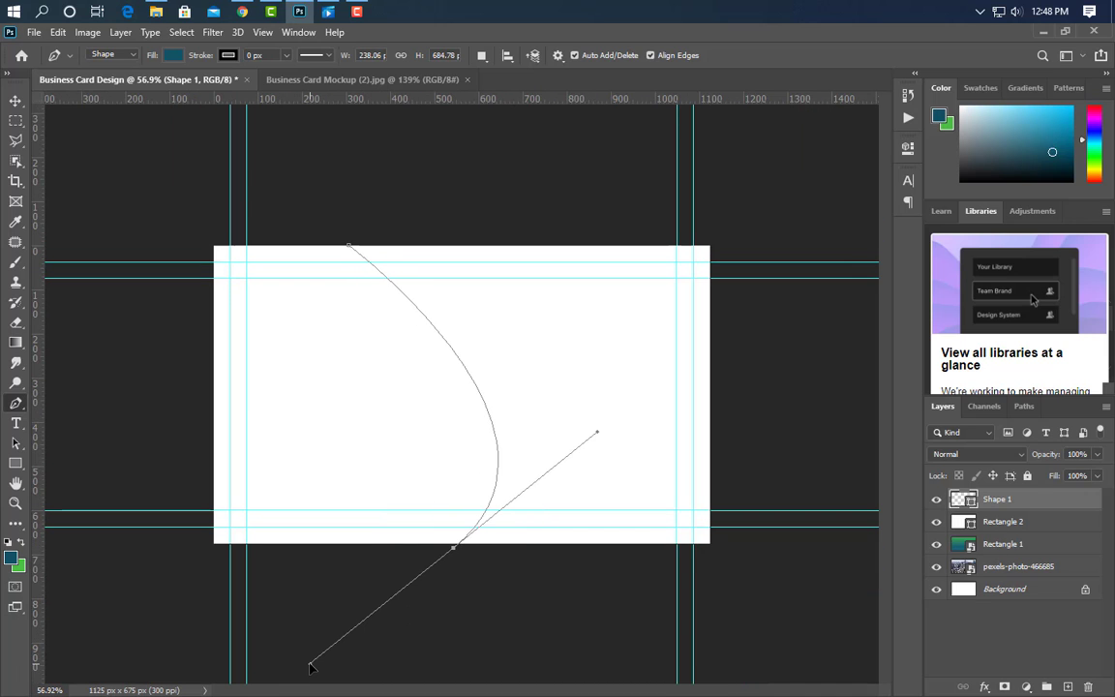
pyautogui.keyDown('alt'); pyautogui.click(455, 551); pyautogui.keyUp('alt')
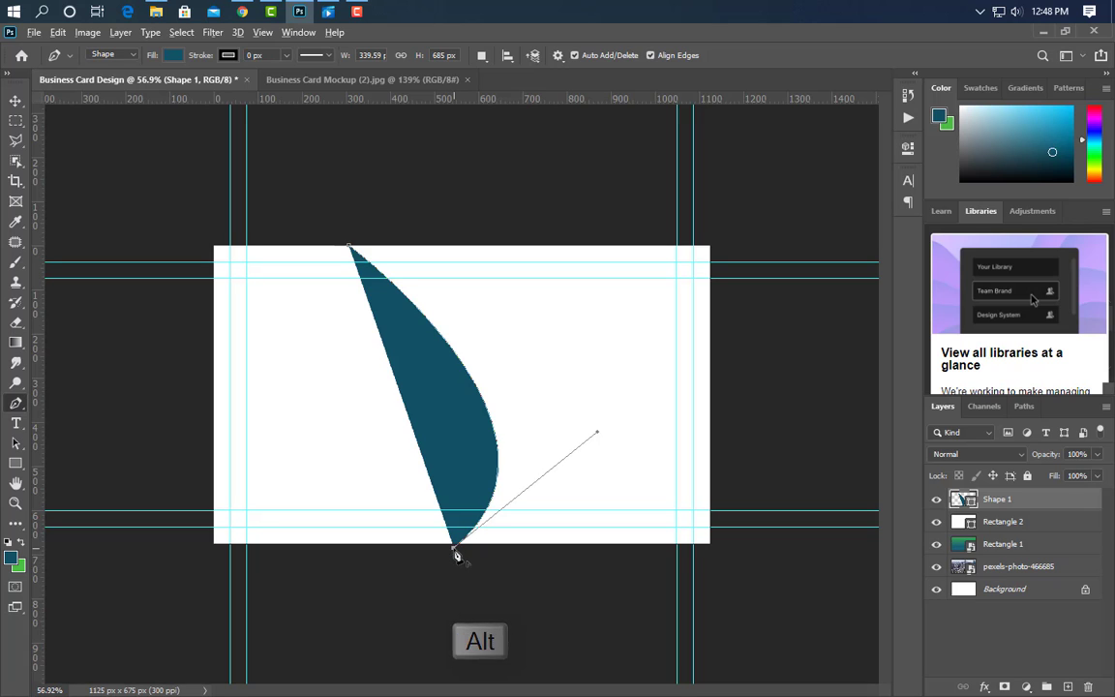
pyautogui.click(715, 548)
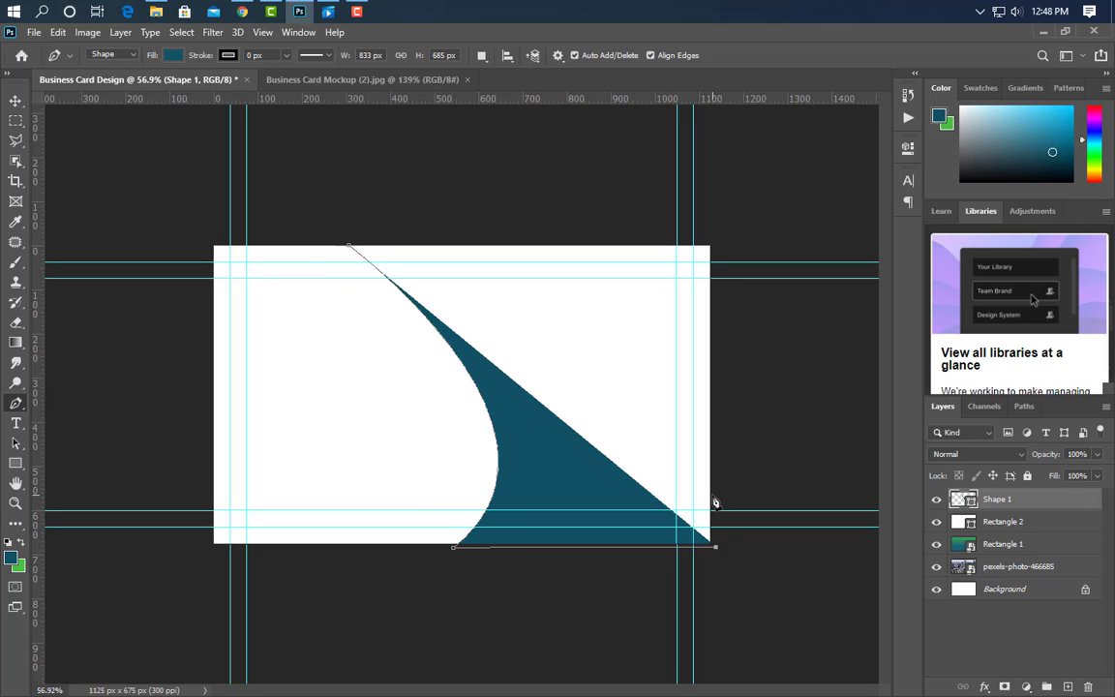
pyautogui.click(713, 491)
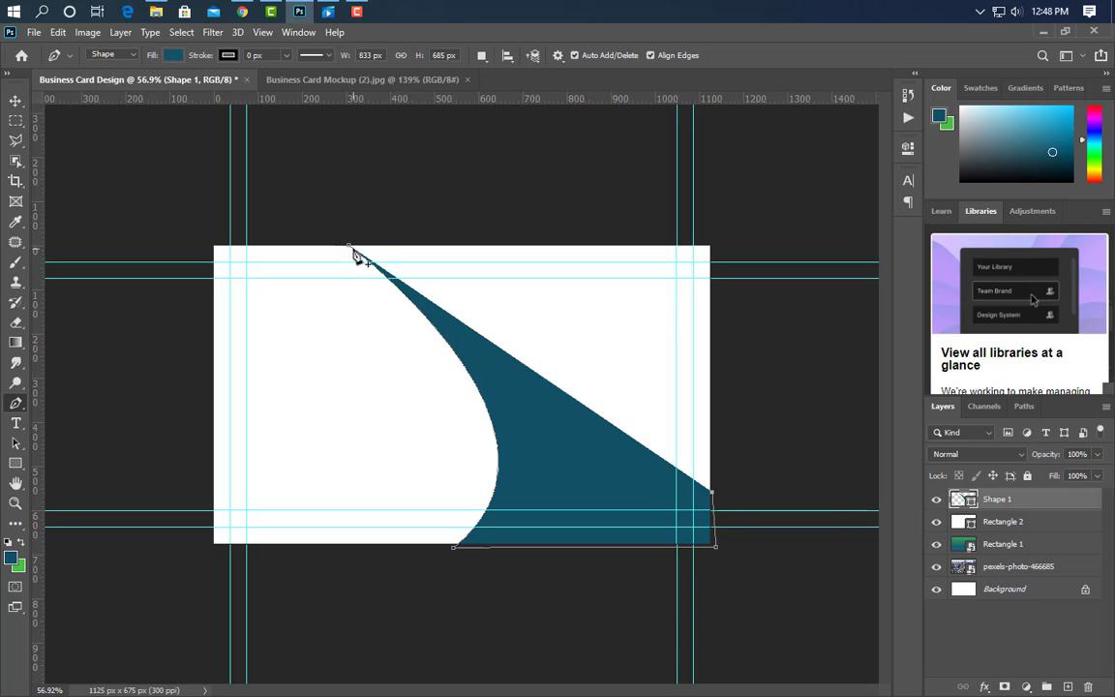
pyautogui.moveTo(350, 248); pyautogui.dragTo(33, 140)
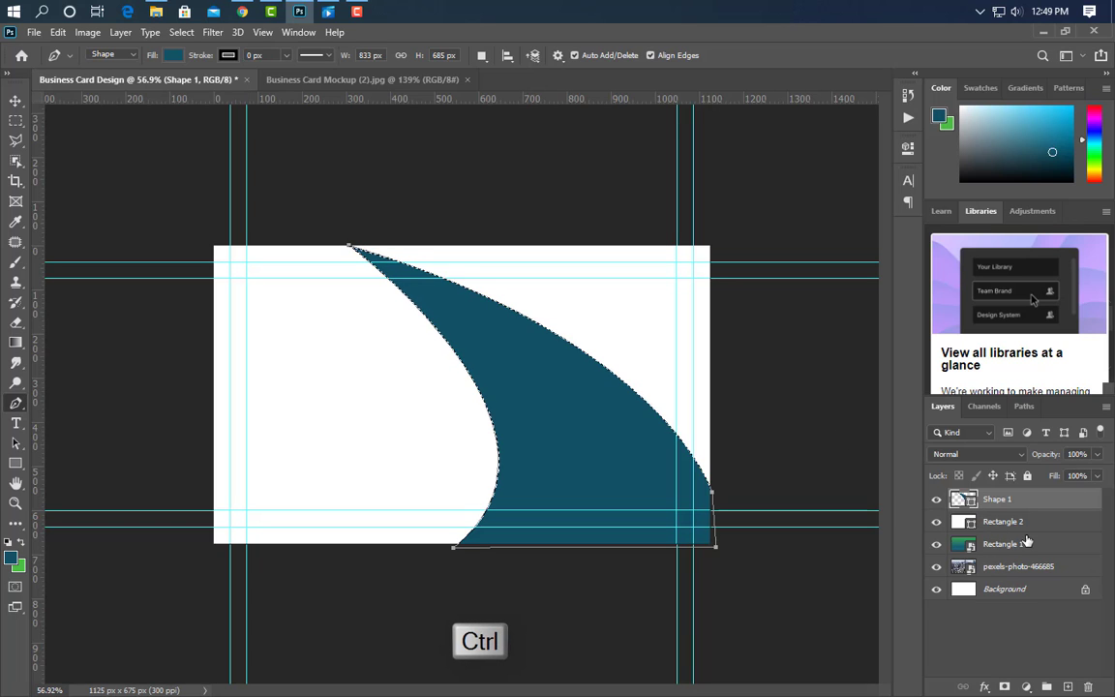
# Cut the swoosh shape out of the rasterized white Rectangle 2, removing the Shape 1 layer.
pyautogui.keyDown('ctrl'); pyautogui.click(963, 498); pyautogui.keyUp('ctrl')
pyautogui.press('Delete')
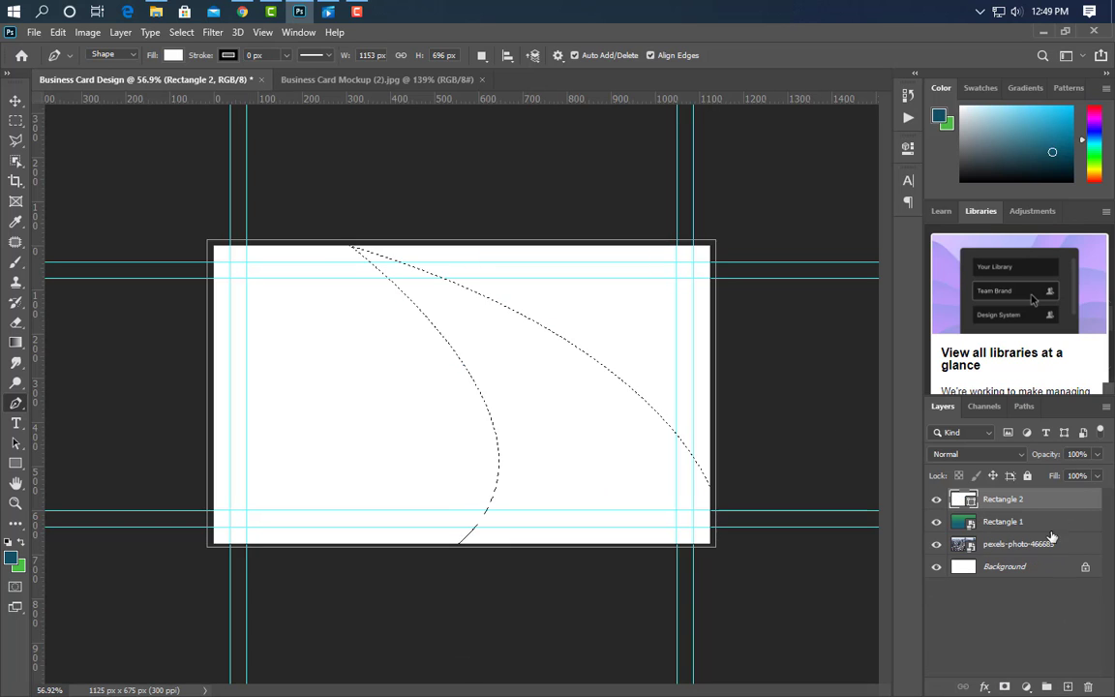
pyautogui.rightClick(1050, 506)
pyautogui.click(868, 276)
pyautogui.press('Delete')
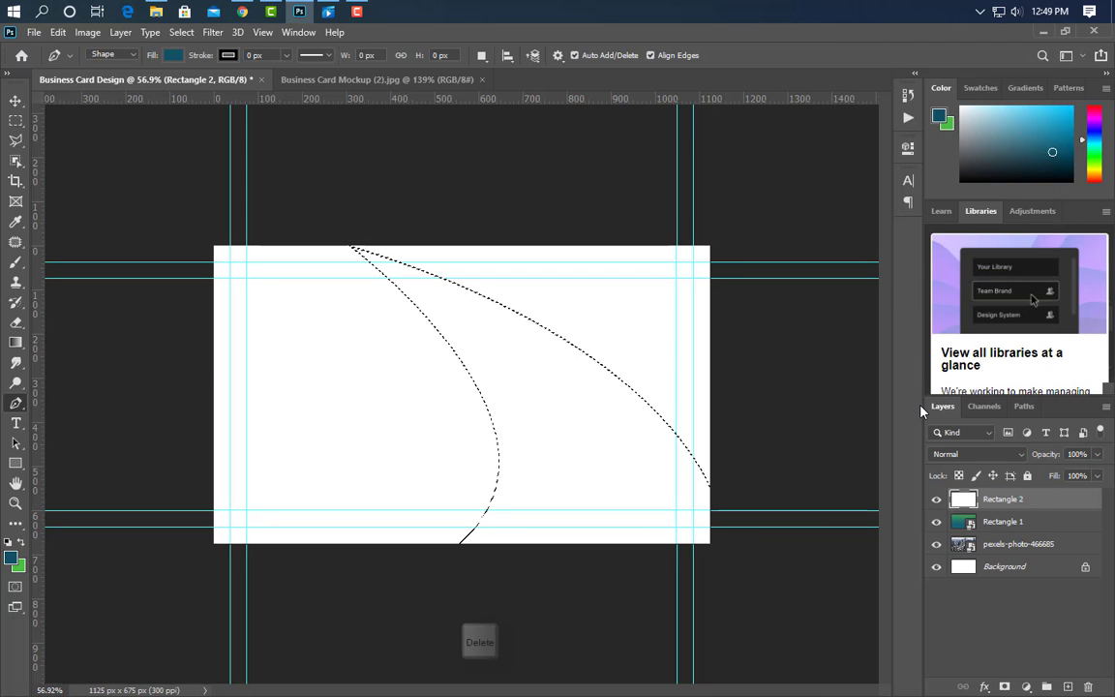
pyautogui.hotkey('ctrl', 'd')
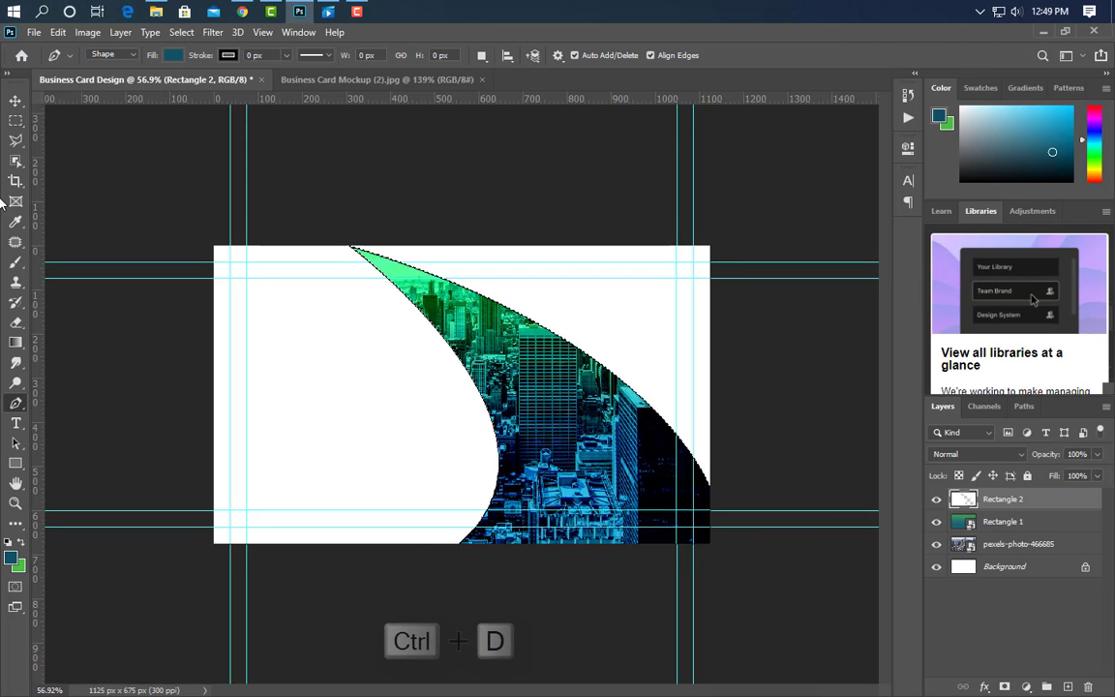
# Give the white card layer a drop shadow at 70% opacity.
pyautogui.click(15, 100)
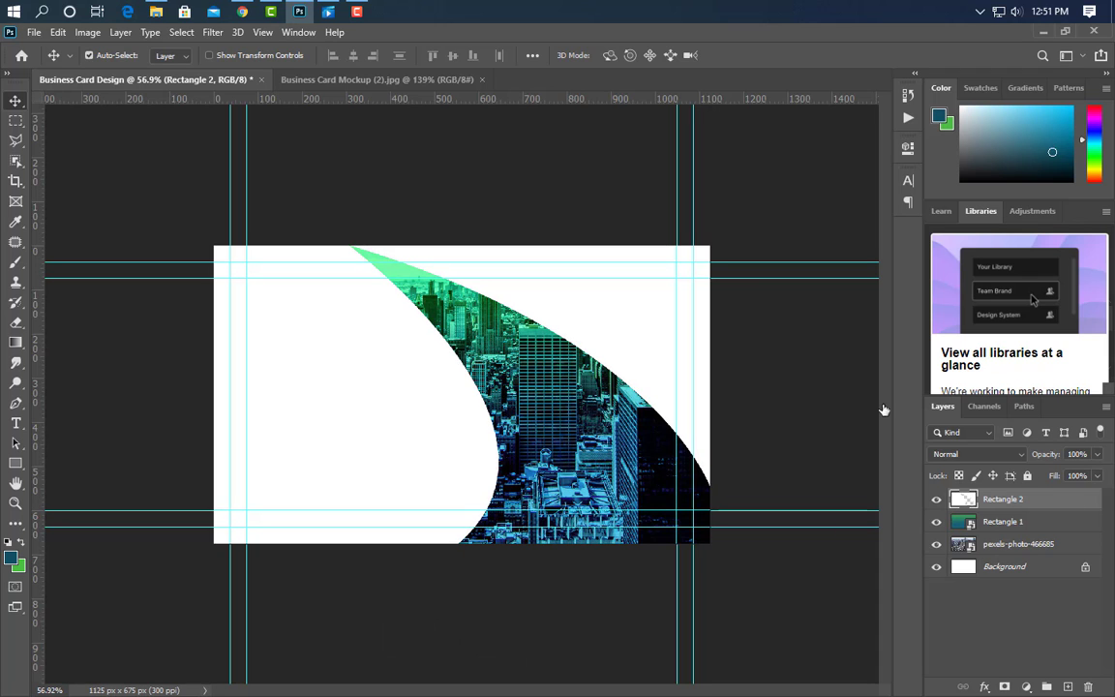
pyautogui.click(622, 593)
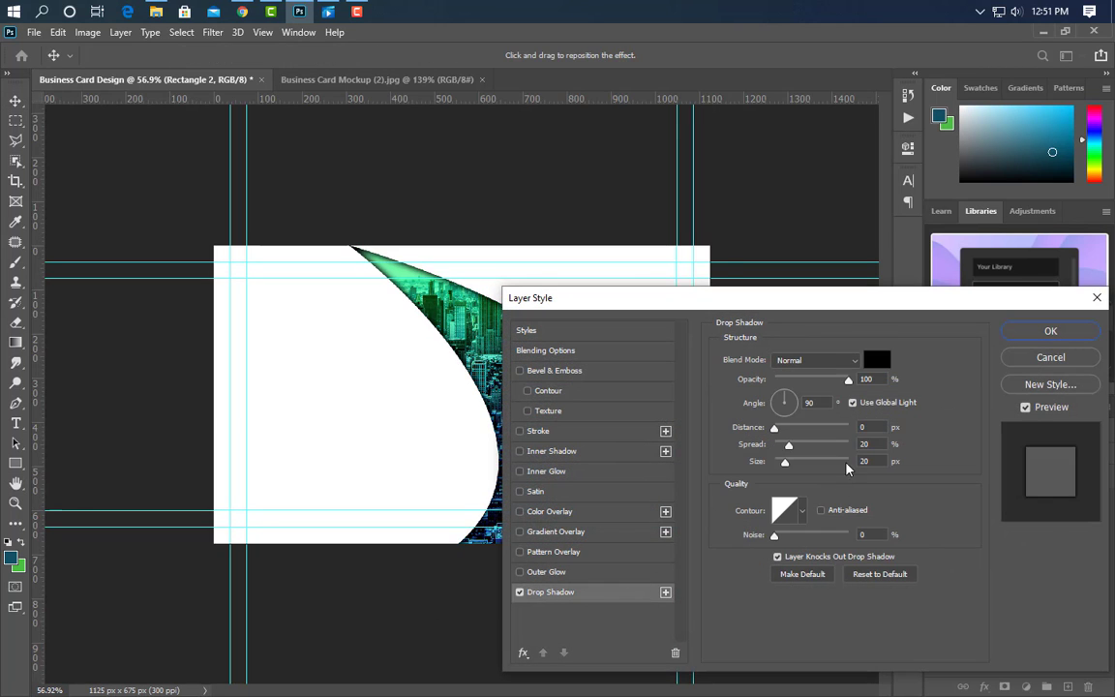
pyautogui.doubleClick(865, 444)
pyautogui.moveTo(859, 444); pyautogui.dragTo(846, 446)
pyautogui.moveTo(877, 376); pyautogui.dragTo(834, 377)
pyautogui.write('80')
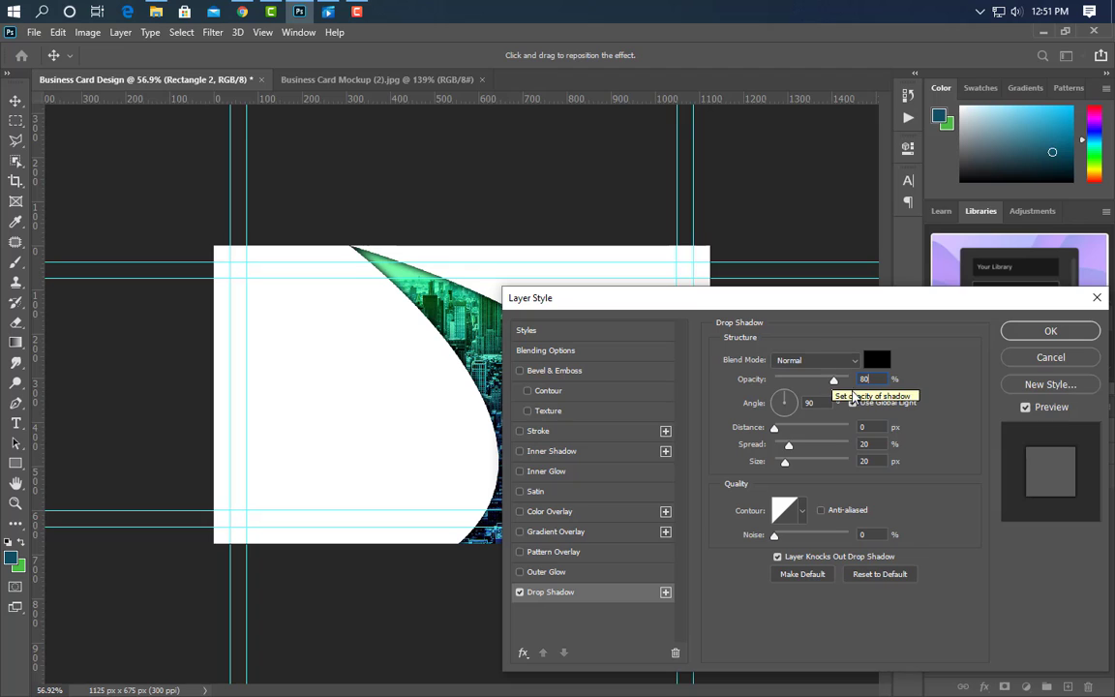
pyautogui.moveTo(870, 378); pyautogui.dragTo(839, 384)
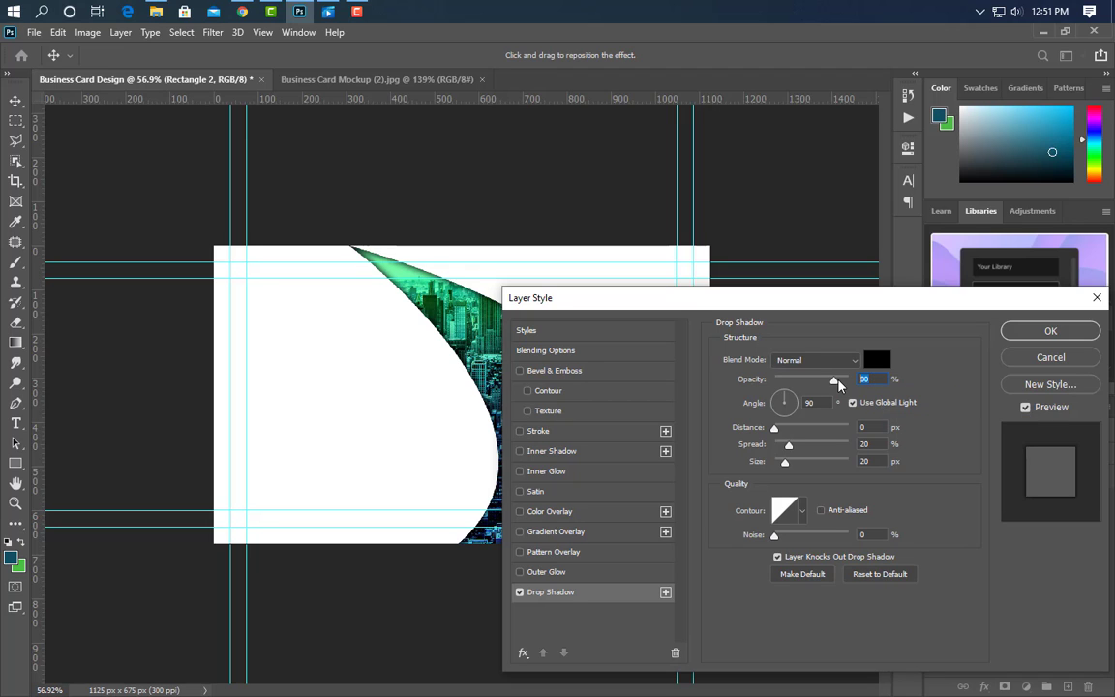
pyautogui.write('70')
pyautogui.press('Return')
pyautogui.hotkey('ctrl', '0')
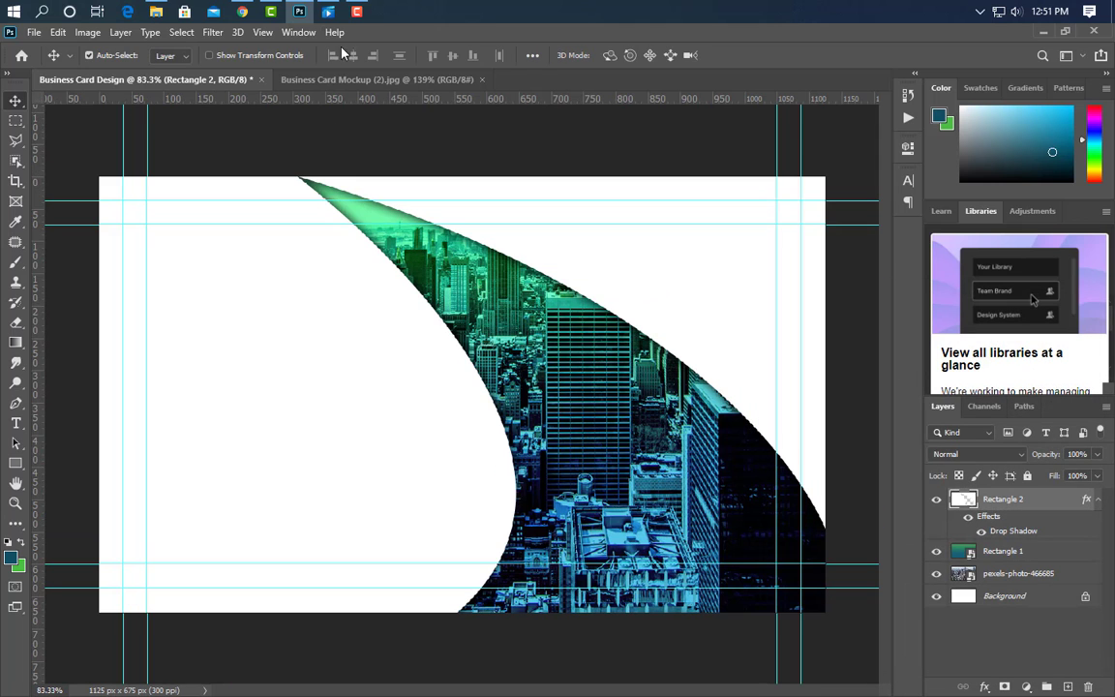
# Place the SHOBUJ LOGO file at about 10% size in the card's top-right corner.
pyautogui.click(299, 11)
pyautogui.moveTo(1064, 140); pyautogui.dragTo(540, 333)
pyautogui.moveTo(101, 396); pyautogui.dragTo(642, 396)
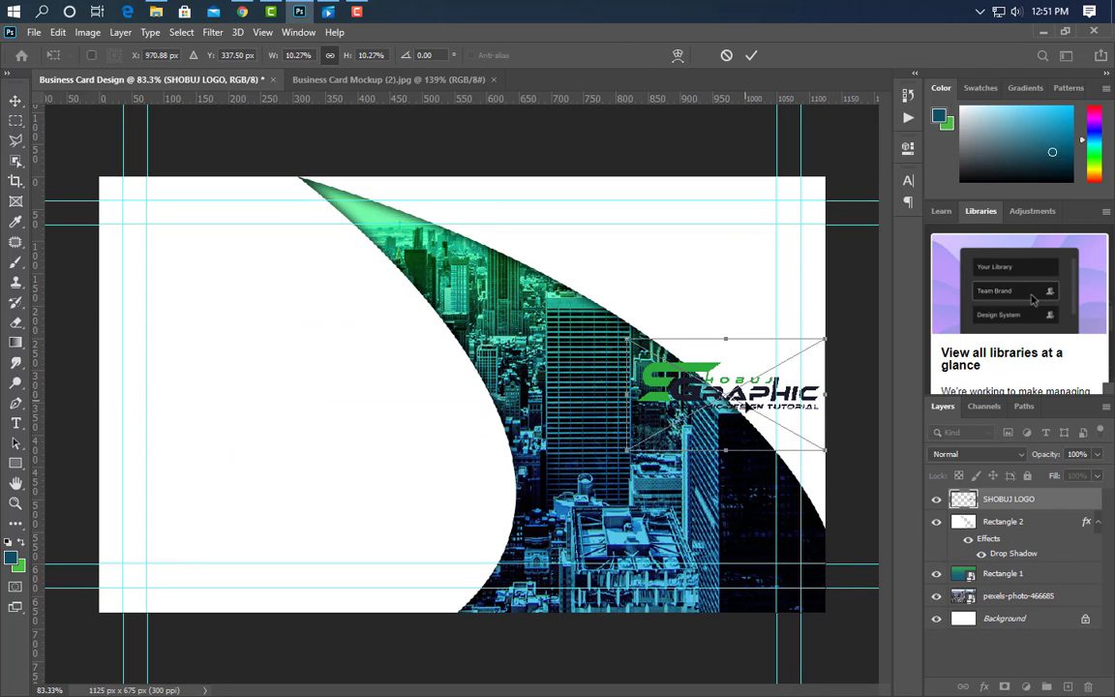
pyautogui.moveTo(753, 396); pyautogui.dragTo(695, 268)
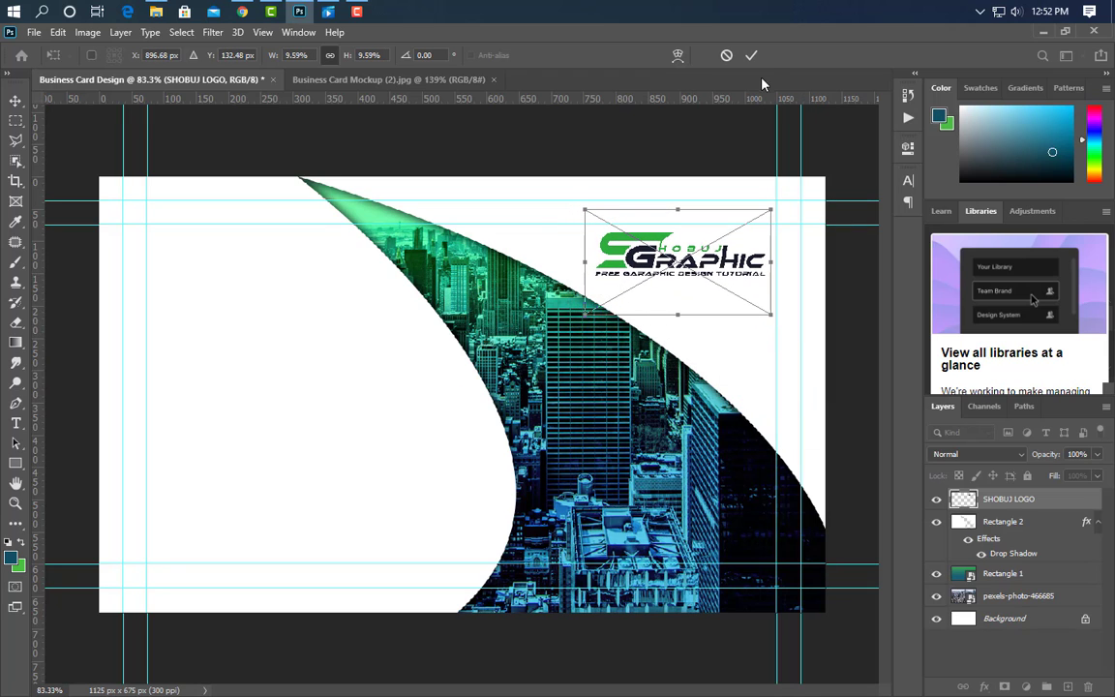
pyautogui.click(751, 55)
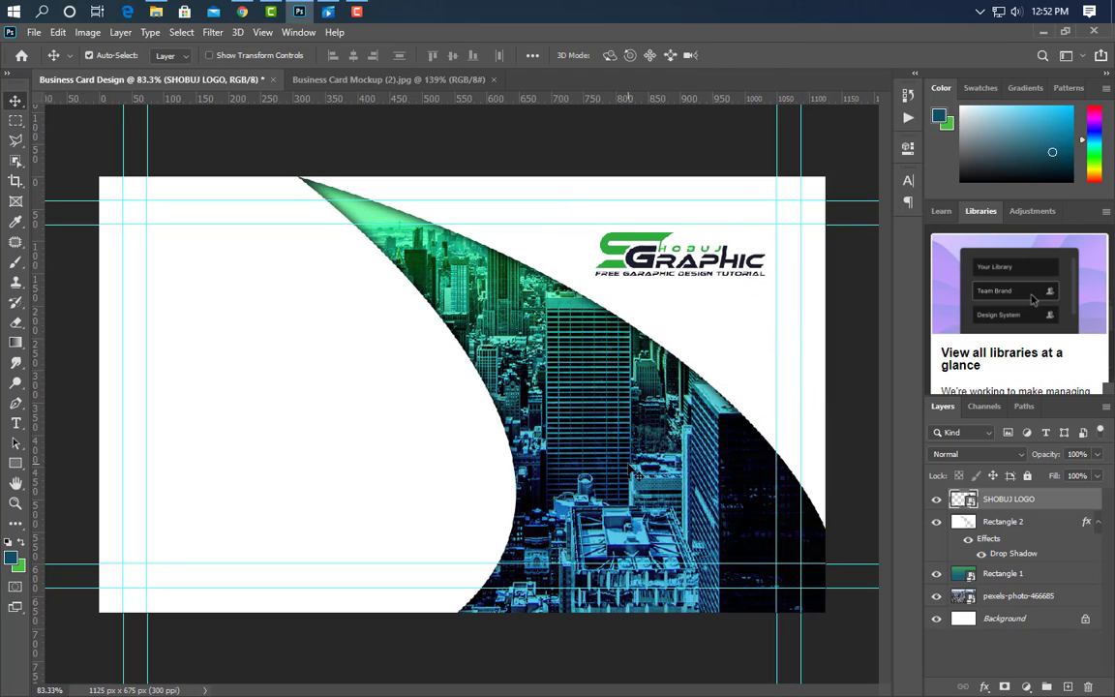
pyautogui.click(16, 423)
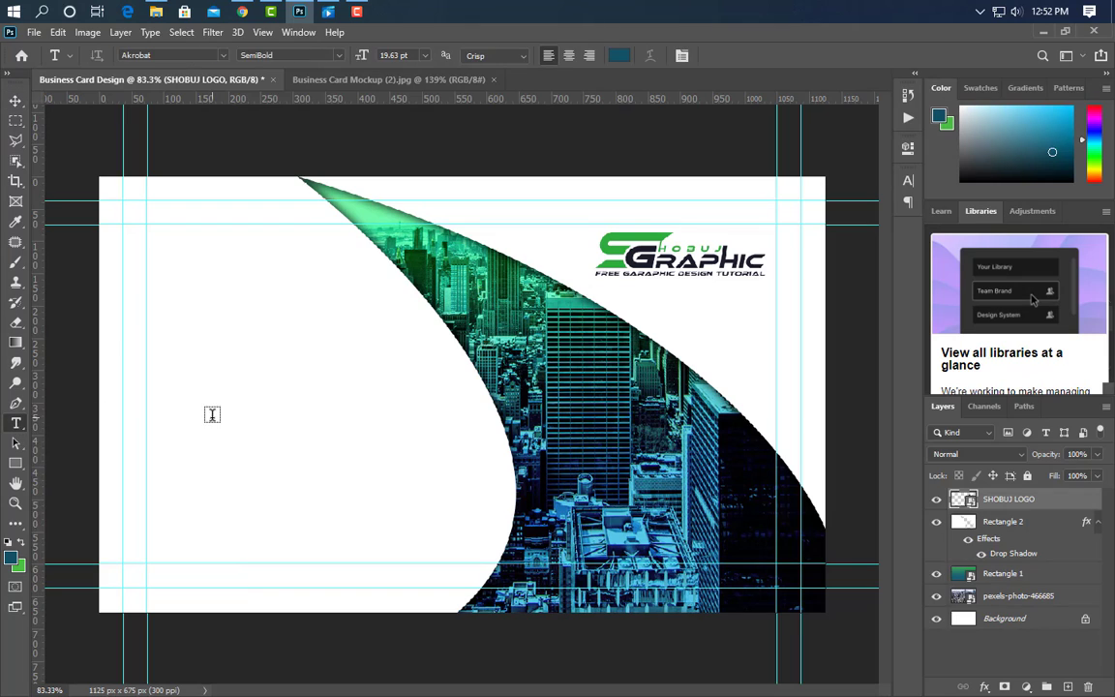
# Type the cardholder's name on the card's left side.
pyautogui.click(147, 310)
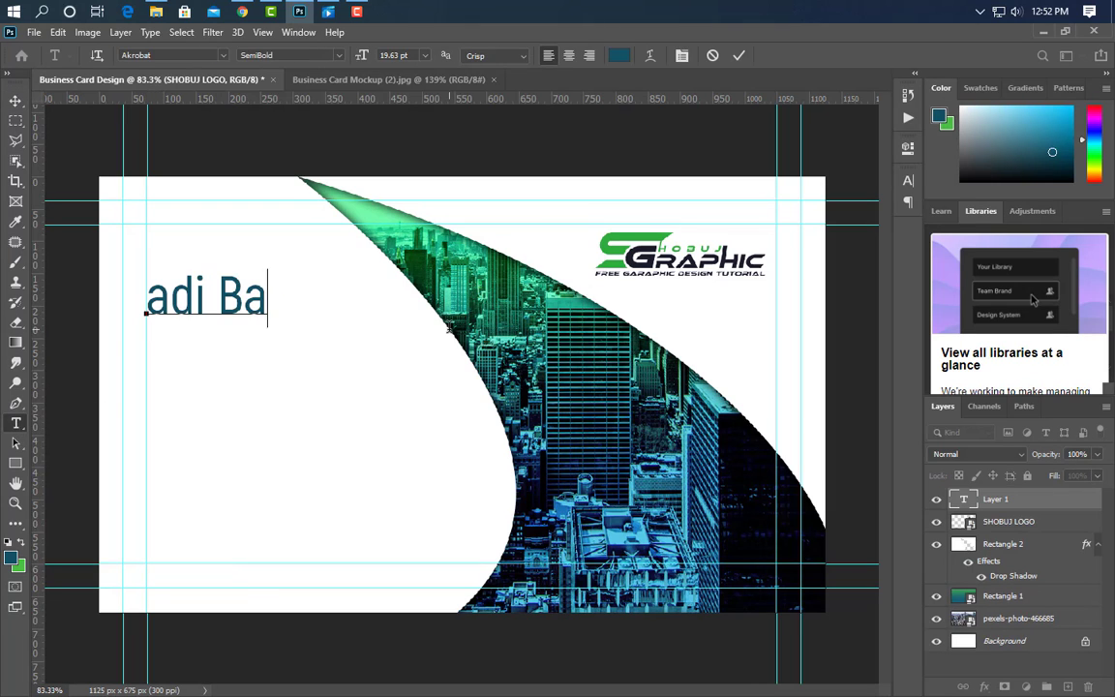
pyautogui.click(740, 58)
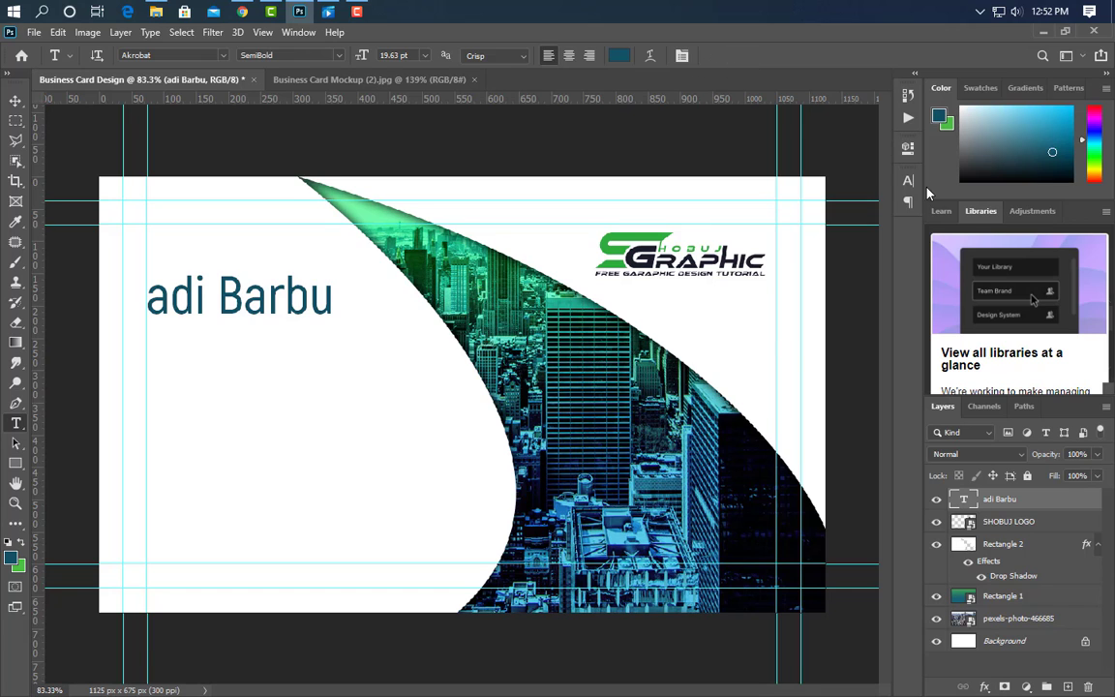
# Style the name in Bold weight, all caps, with faux bold.
pyautogui.click(908, 180)
pyautogui.click(857, 202)
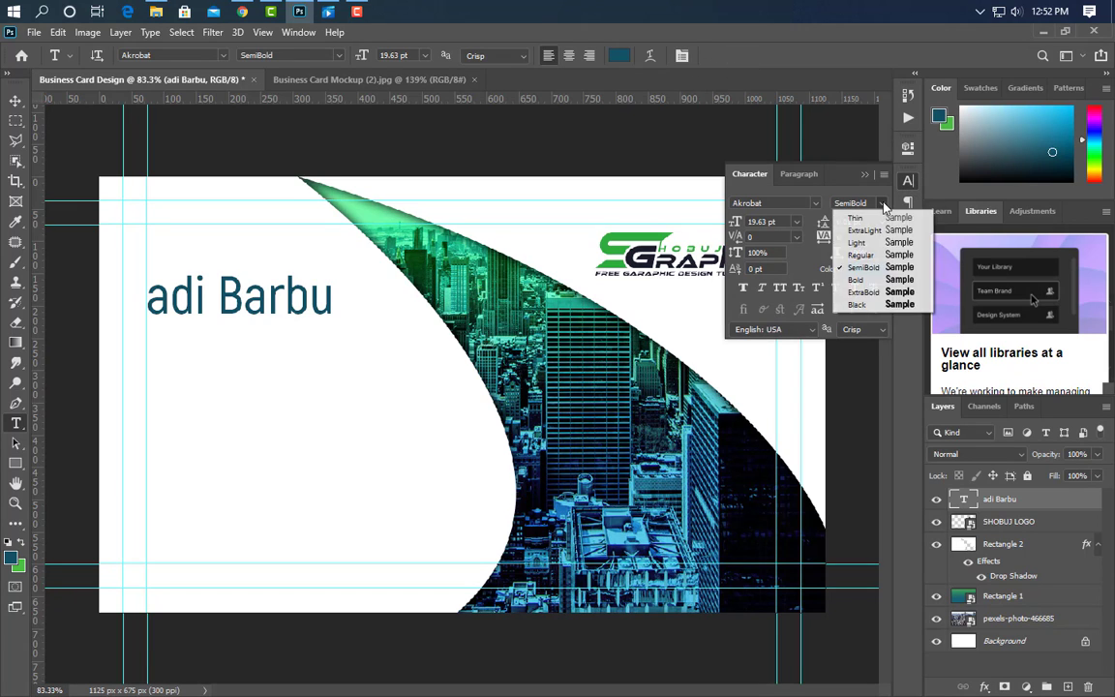
pyautogui.click(886, 295)
pyautogui.click(781, 288)
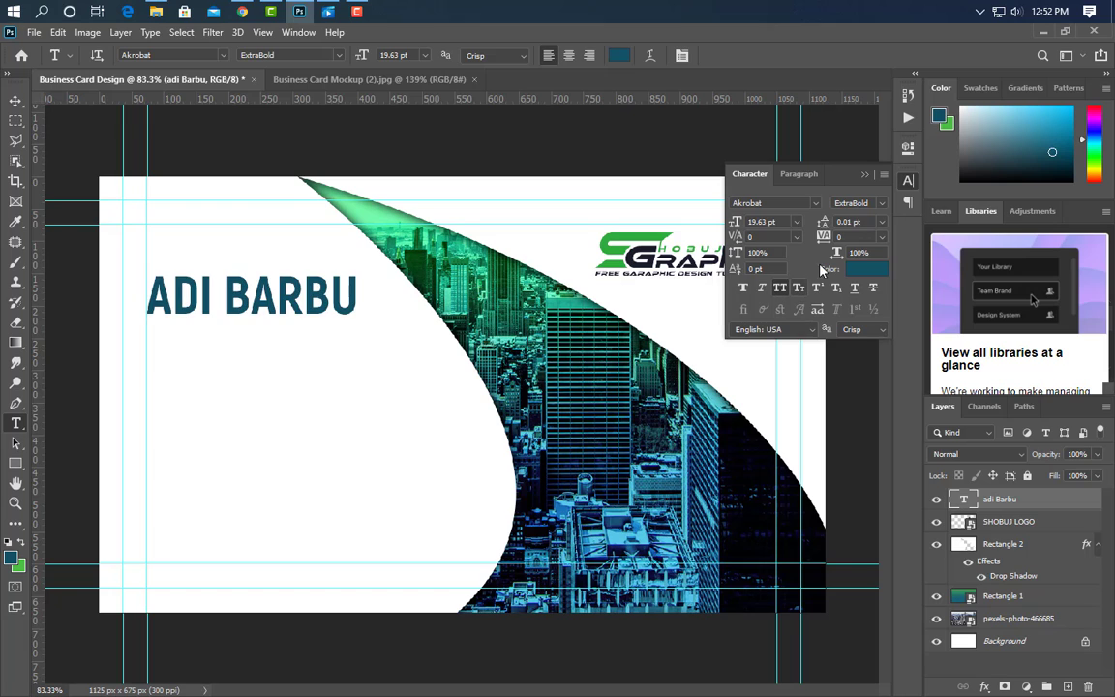
pyautogui.click(879, 206)
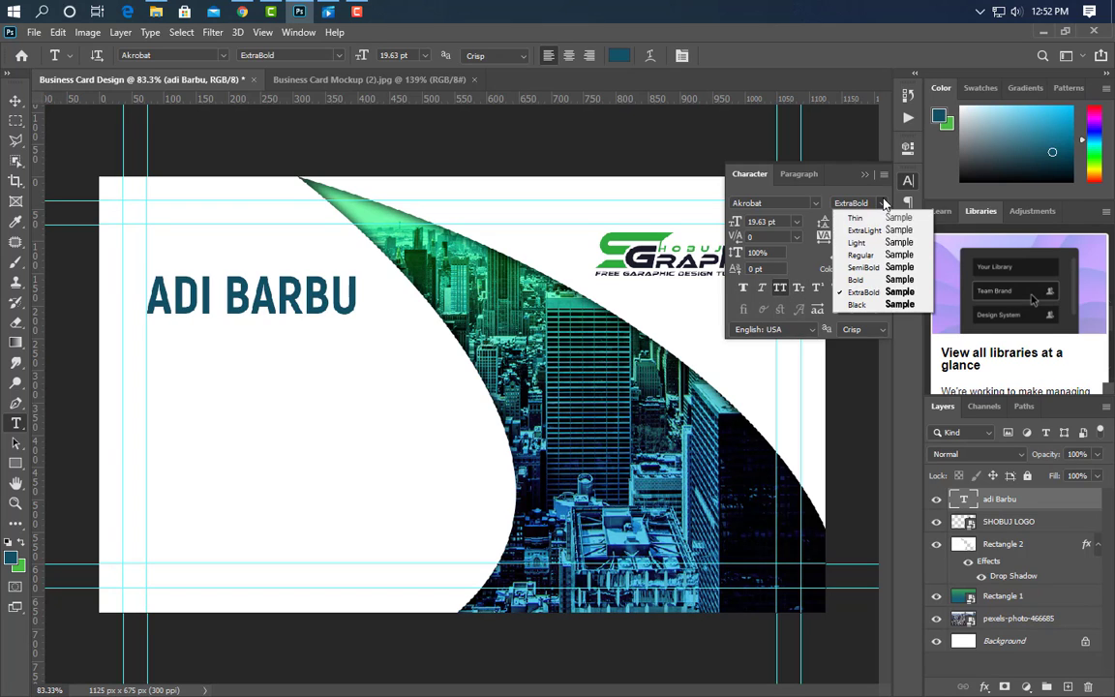
pyautogui.click(888, 279)
pyautogui.click(744, 287)
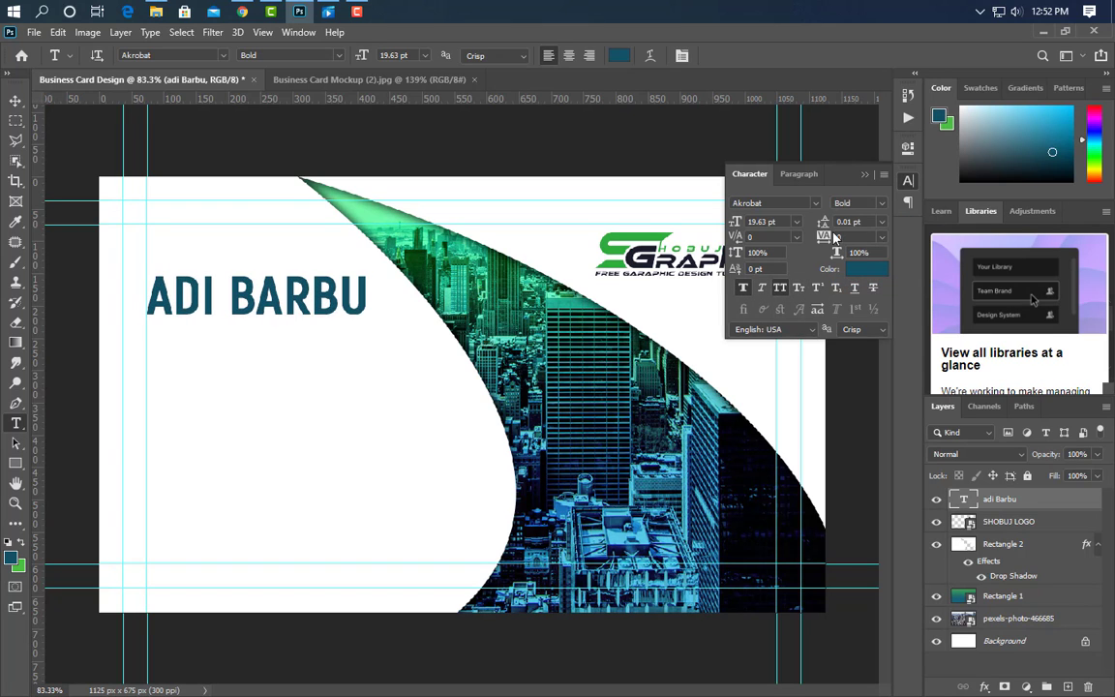
pyautogui.click(865, 176)
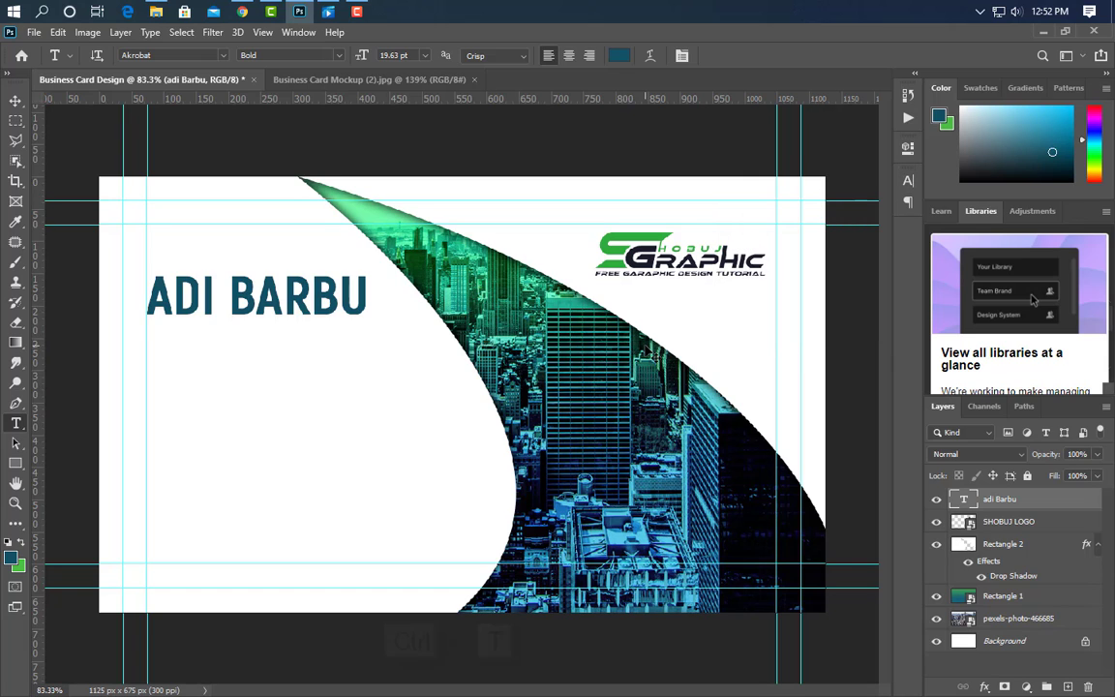
# Narrow the name text slightly and give it a green-to-teal gradient overlay.
pyautogui.hotkey('ctrl', 't')
pyautogui.moveTo(257, 326); pyautogui.dragTo(257, 329)
pyautogui.moveTo(332, 303); pyautogui.dragTo(283, 289)
pyautogui.click(767, 56)
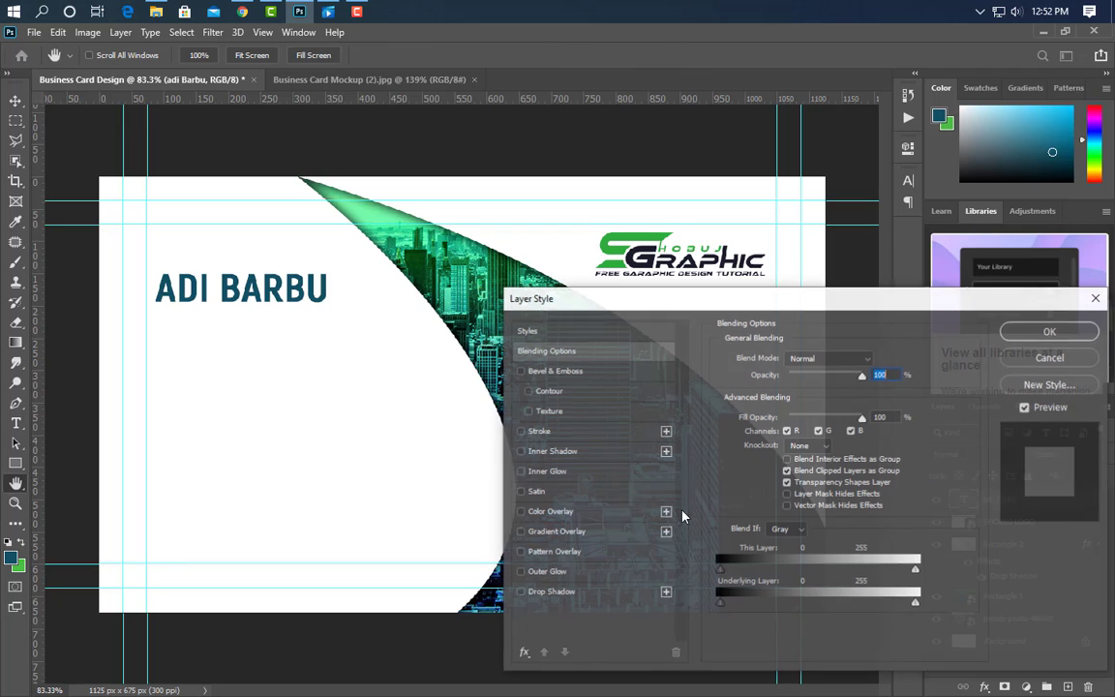
pyautogui.click(619, 531)
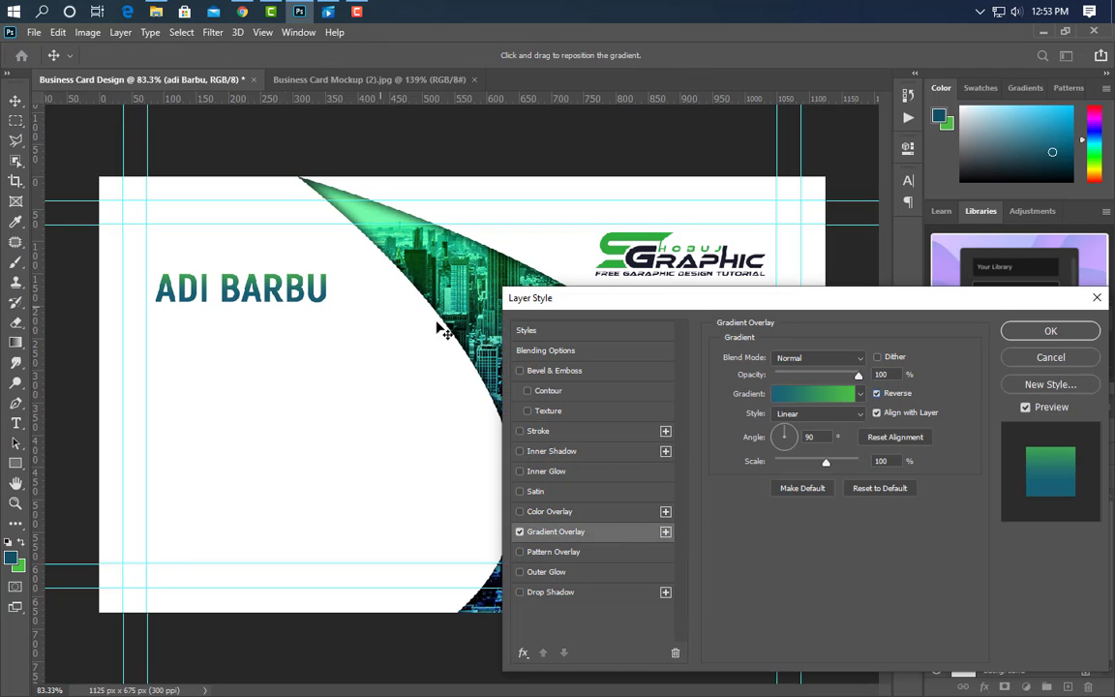
pyautogui.click(1051, 331)
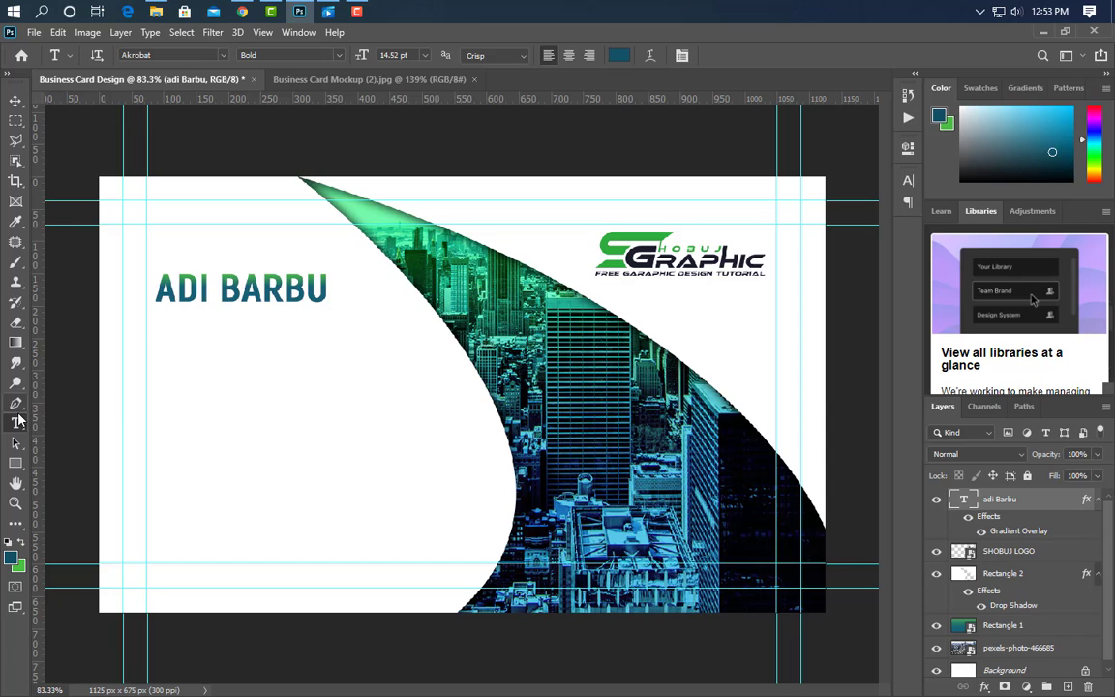
# Add 'Graphic Designer' beneath the name in Akrobat SemiBold, All Caps off, scaled to 8.06 pt.
pyautogui.click(158, 328)
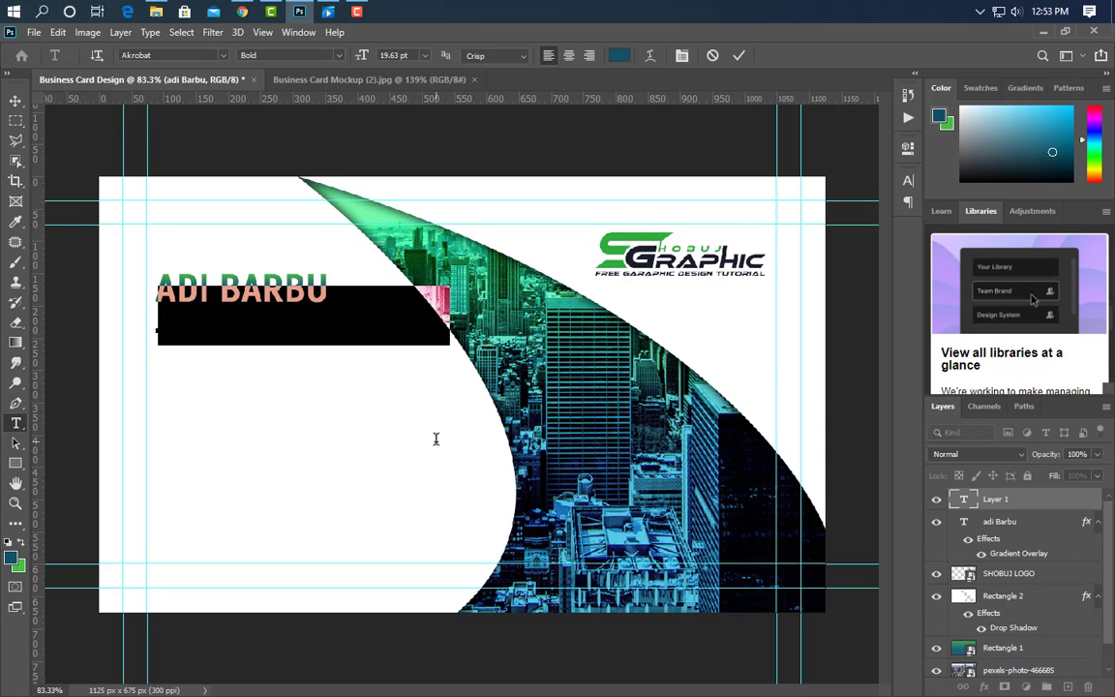
pyautogui.write('GRAPHIC DESIGNER')
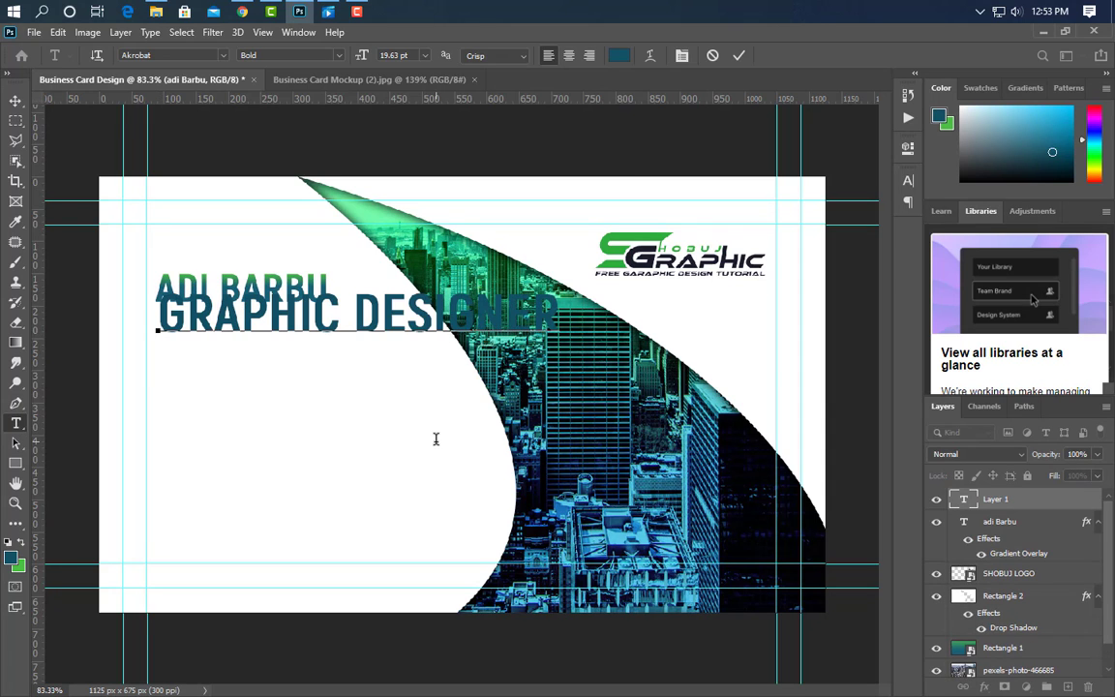
pyautogui.click(739, 56)
pyautogui.click(908, 180)
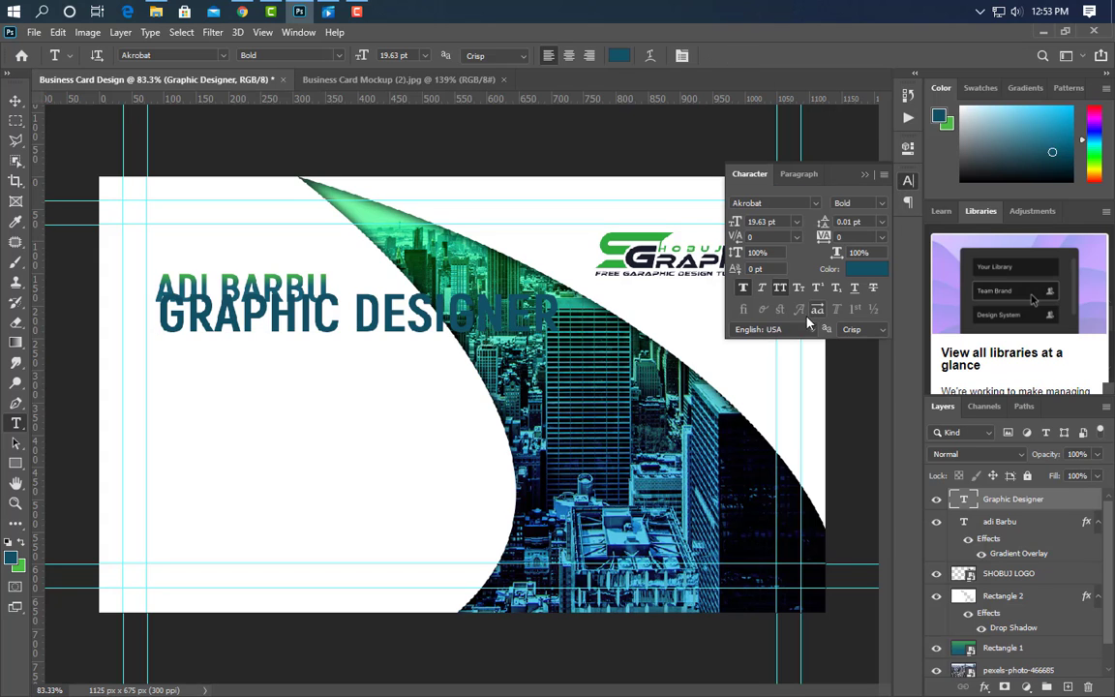
pyautogui.click(781, 289)
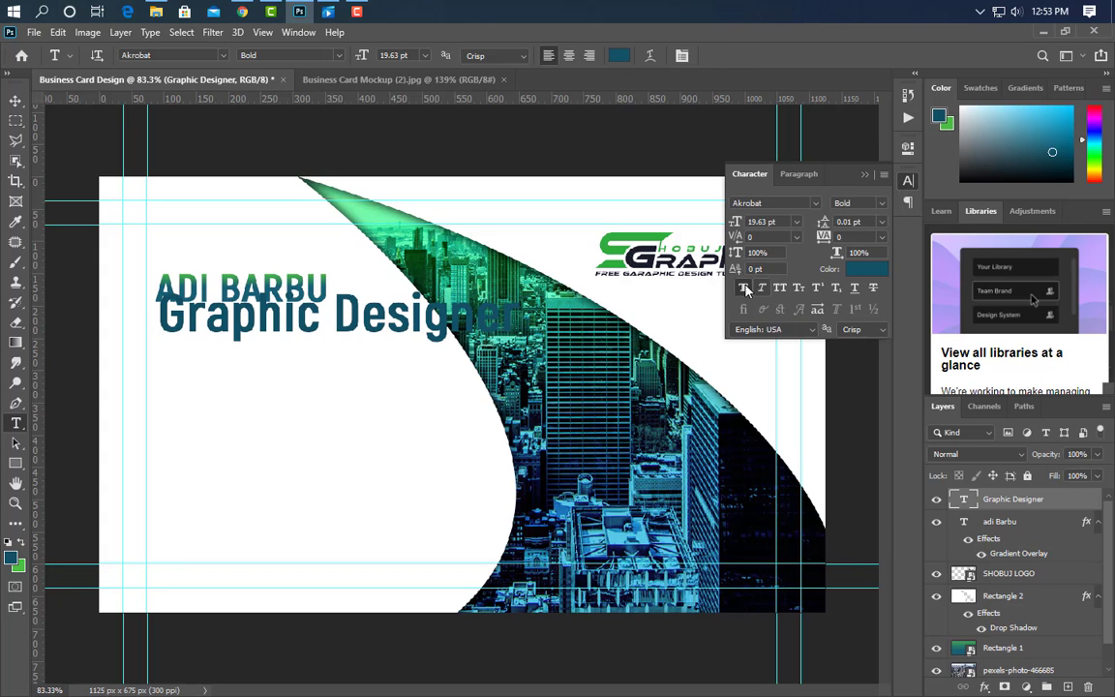
pyautogui.click(879, 203)
pyautogui.click(842, 260)
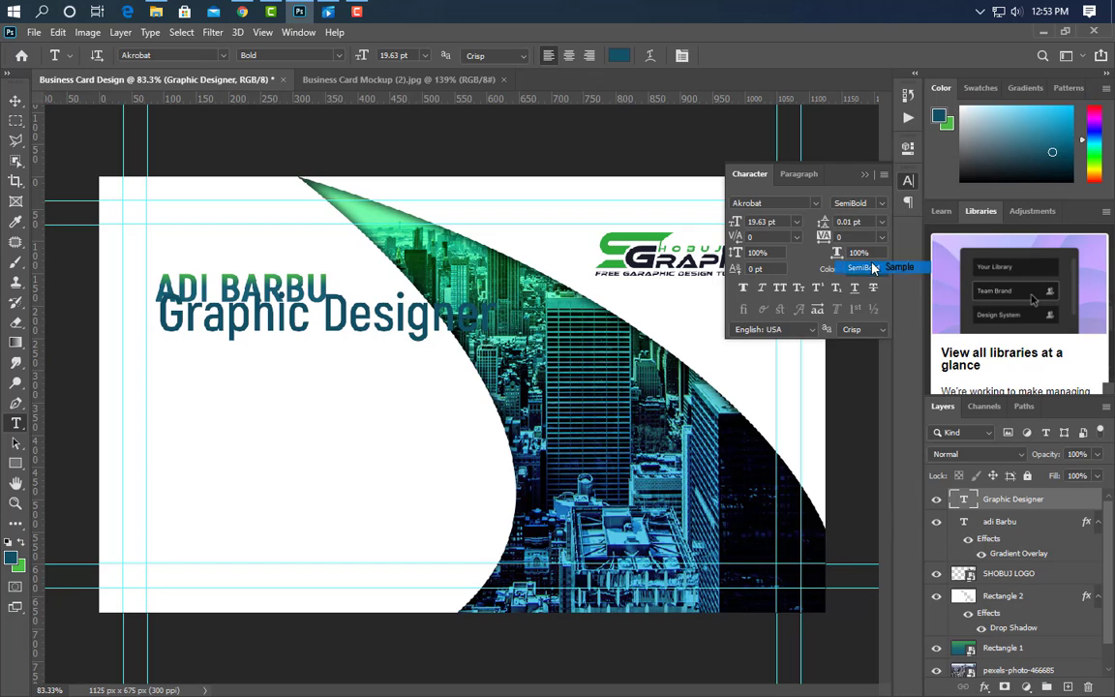
pyautogui.click(865, 176)
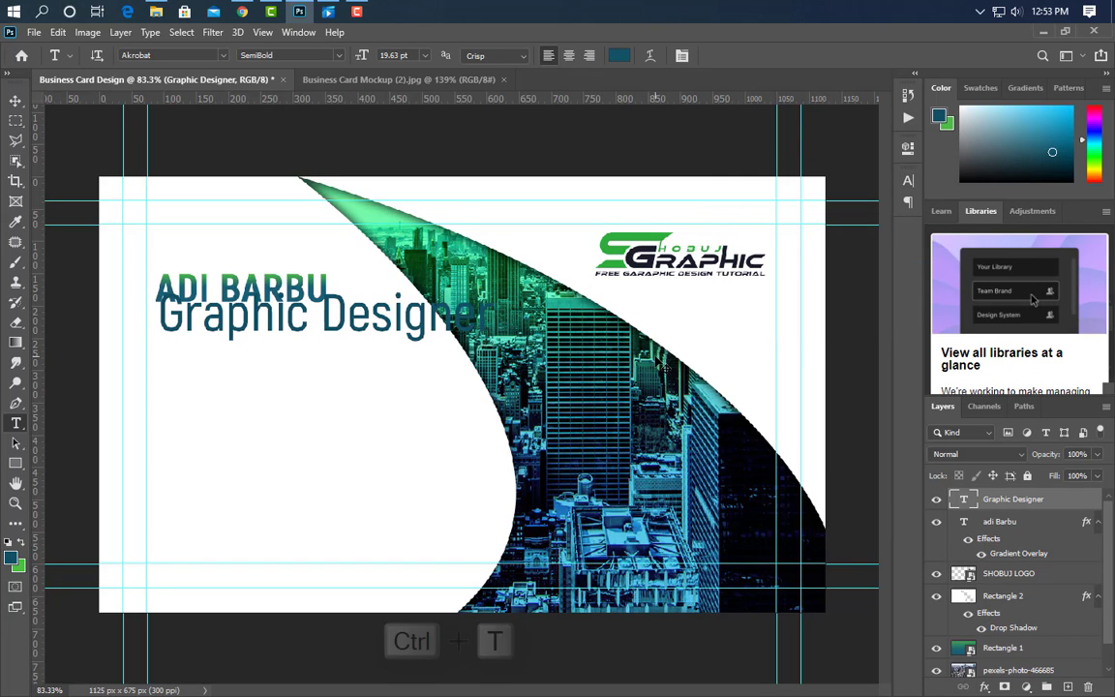
pyautogui.hotkey('ctrl', 't')
pyautogui.moveTo(494, 315); pyautogui.dragTo(255, 322)
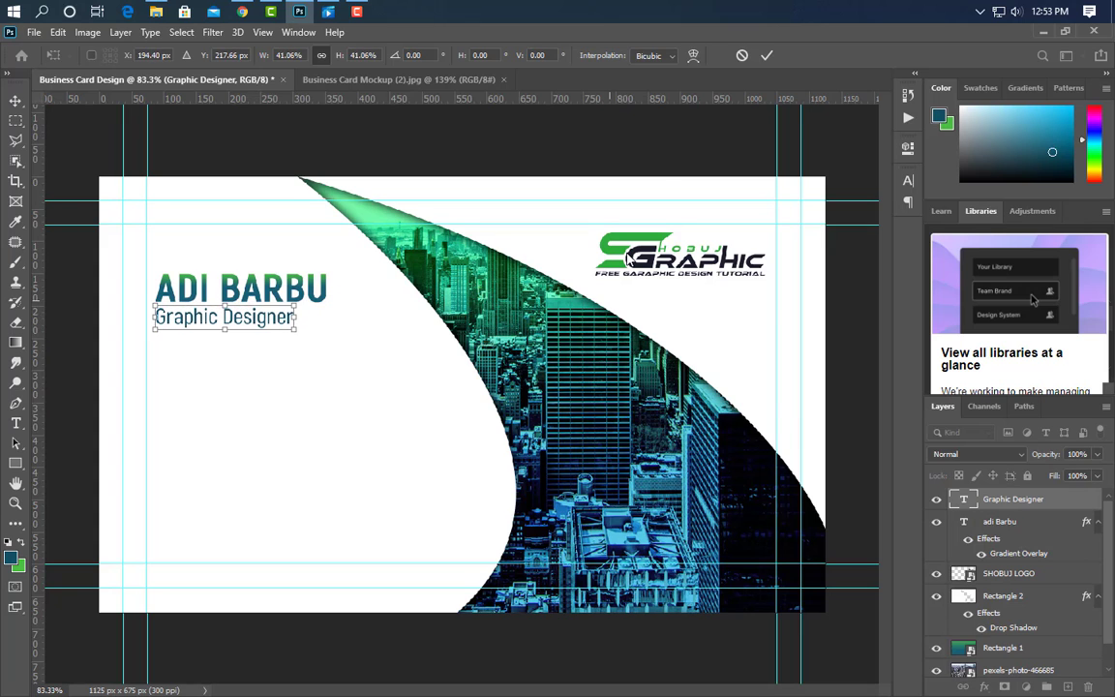
pyautogui.click(765, 56)
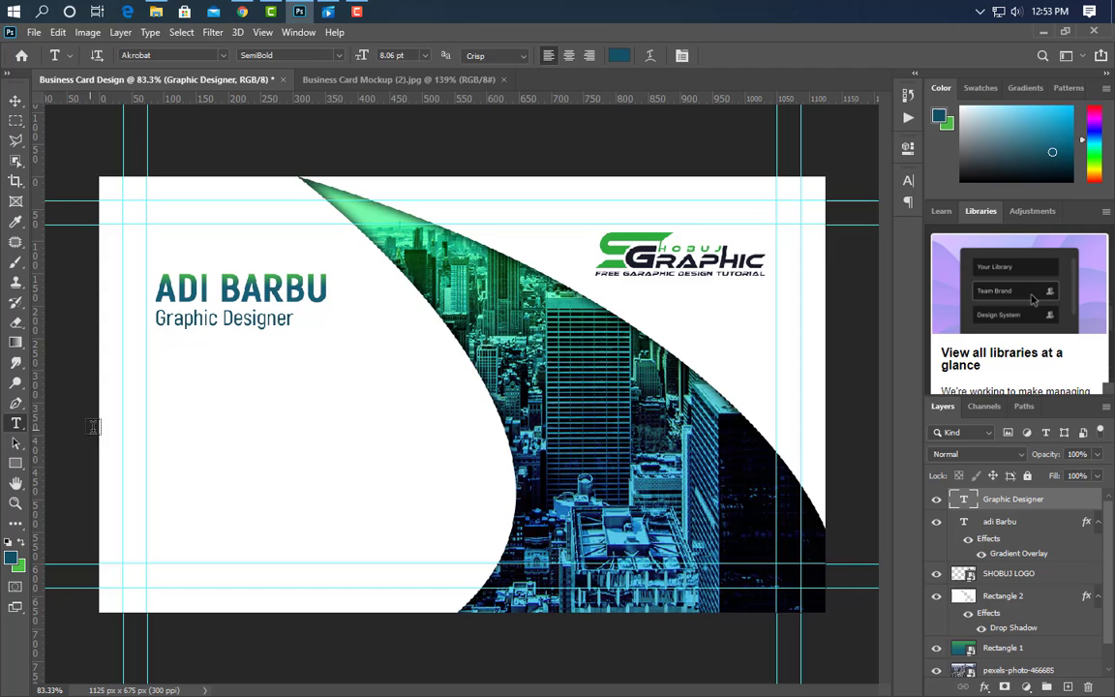
pyautogui.click(16, 462)
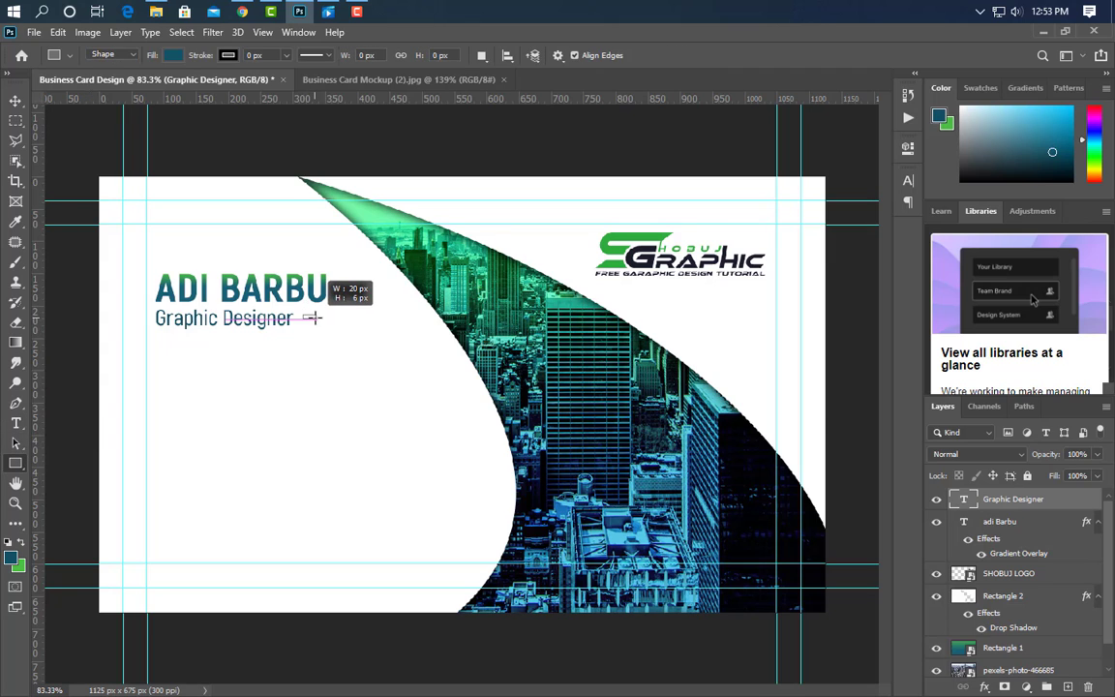
# Draw a short green accent bar to the right of Graphic Designer.
pyautogui.moveTo(320, 317); pyautogui.dragTo(328, 317)
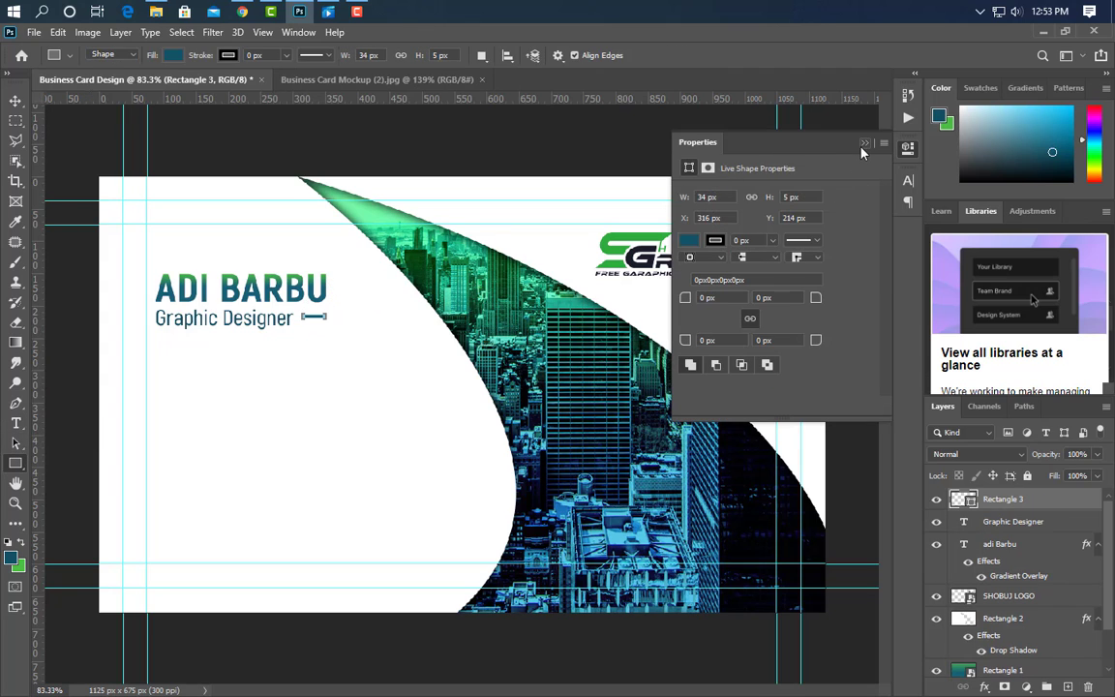
pyautogui.click(774, 133)
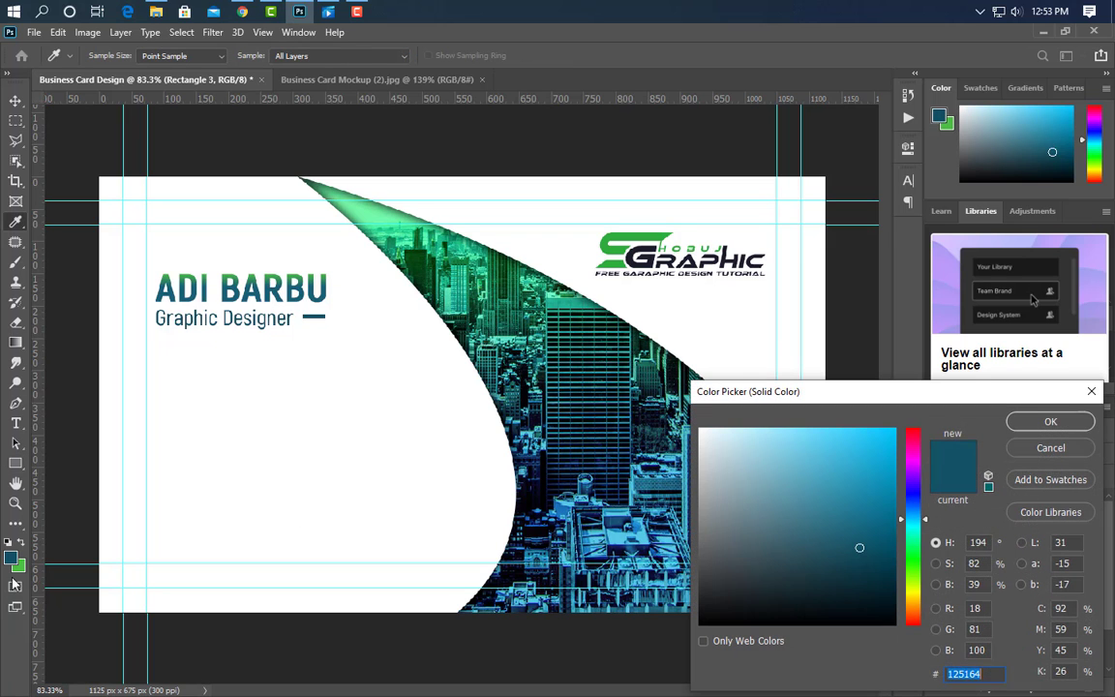
pyautogui.click(22, 567)
pyautogui.click(1051, 421)
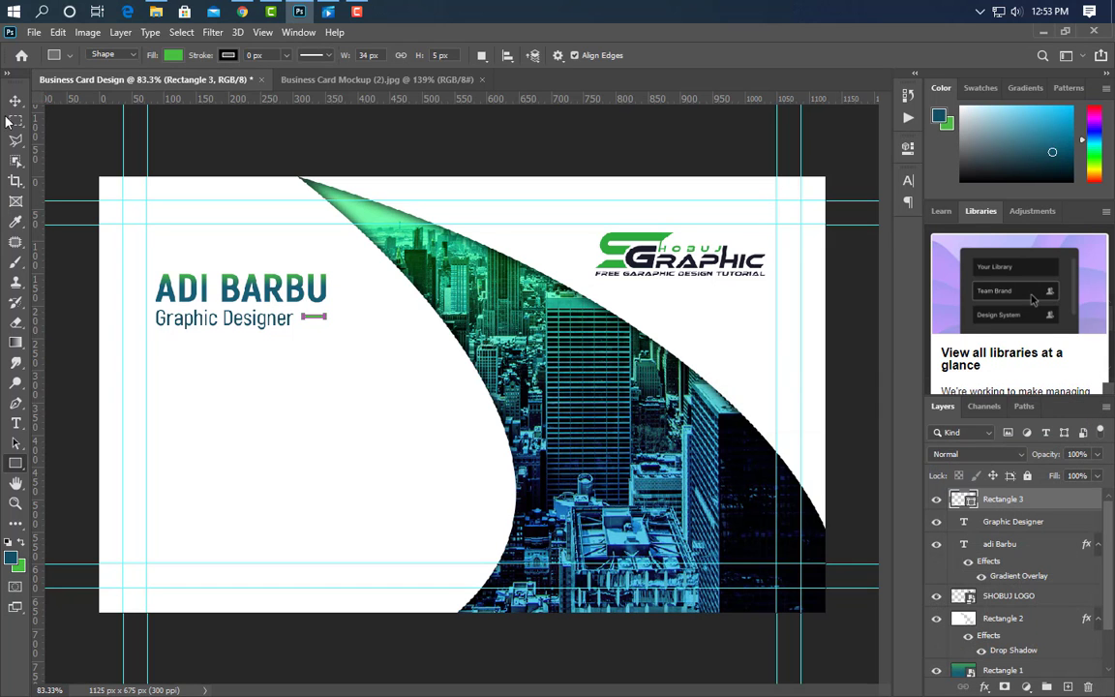
pyautogui.press('v')
pyautogui.scroll(5, 155, 281)
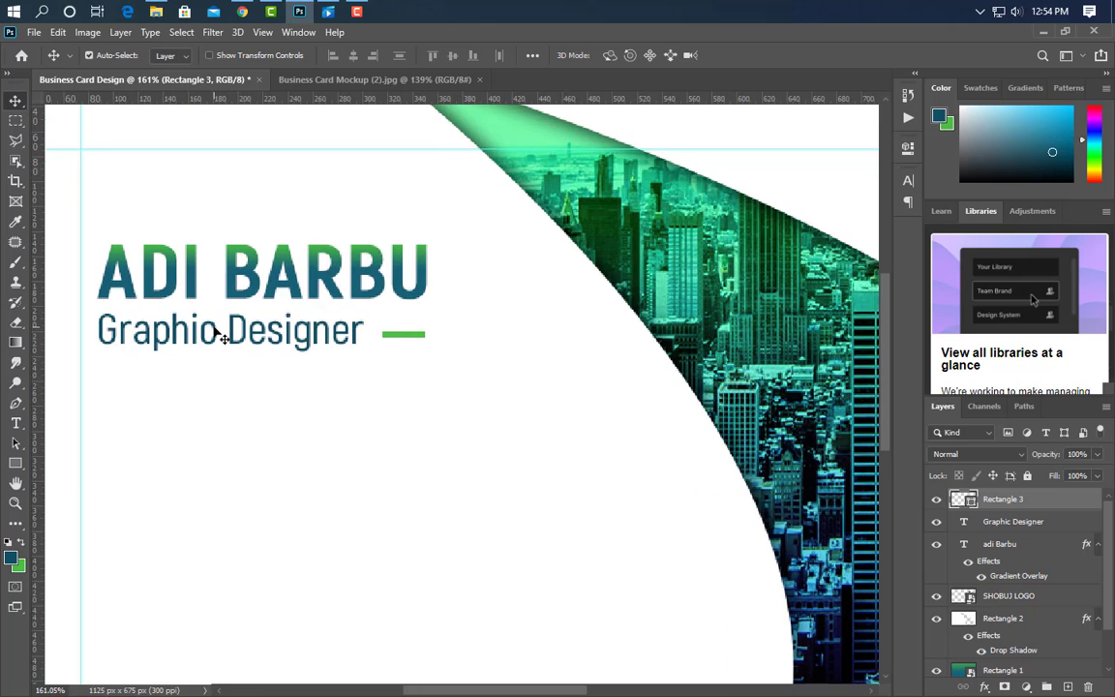
pyautogui.press('u')
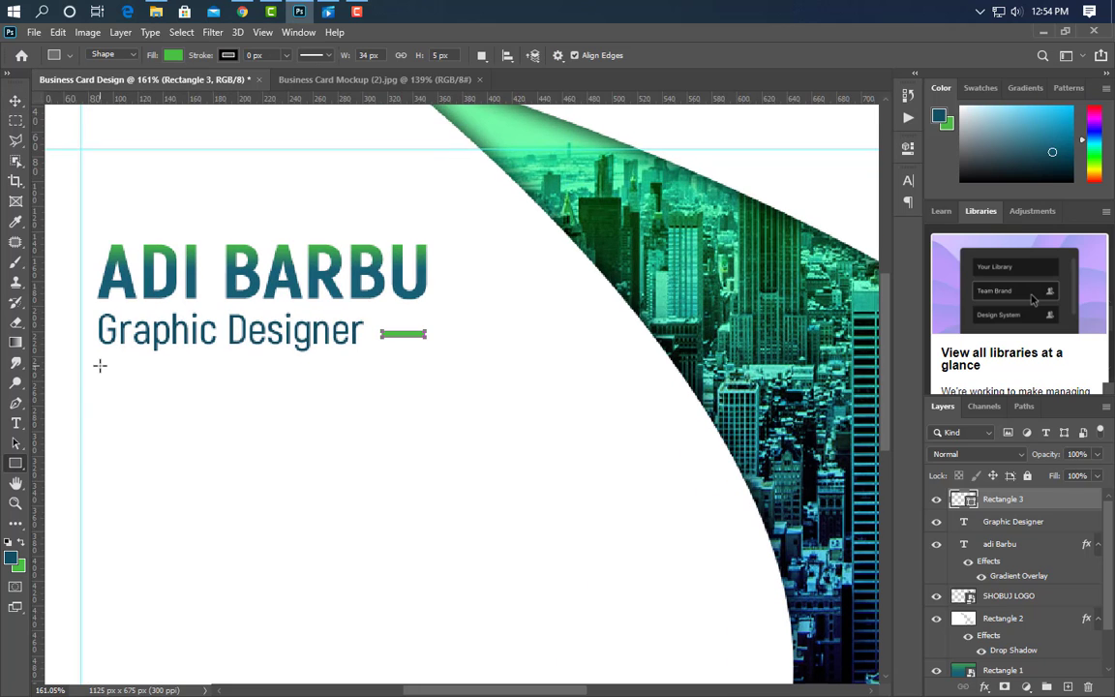
# Draw a thin dark blue bar below Graphic Designer.
pyautogui.moveTo(99, 367); pyautogui.dragTo(171, 371)
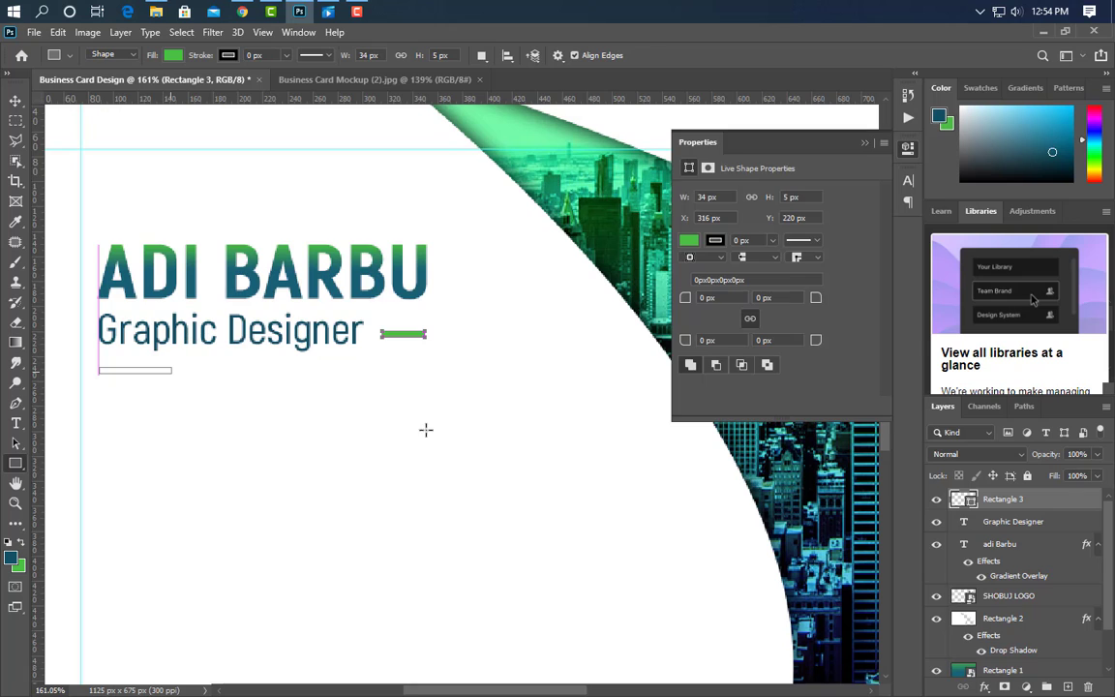
pyautogui.click(868, 144)
pyautogui.doubleClick(965, 500)
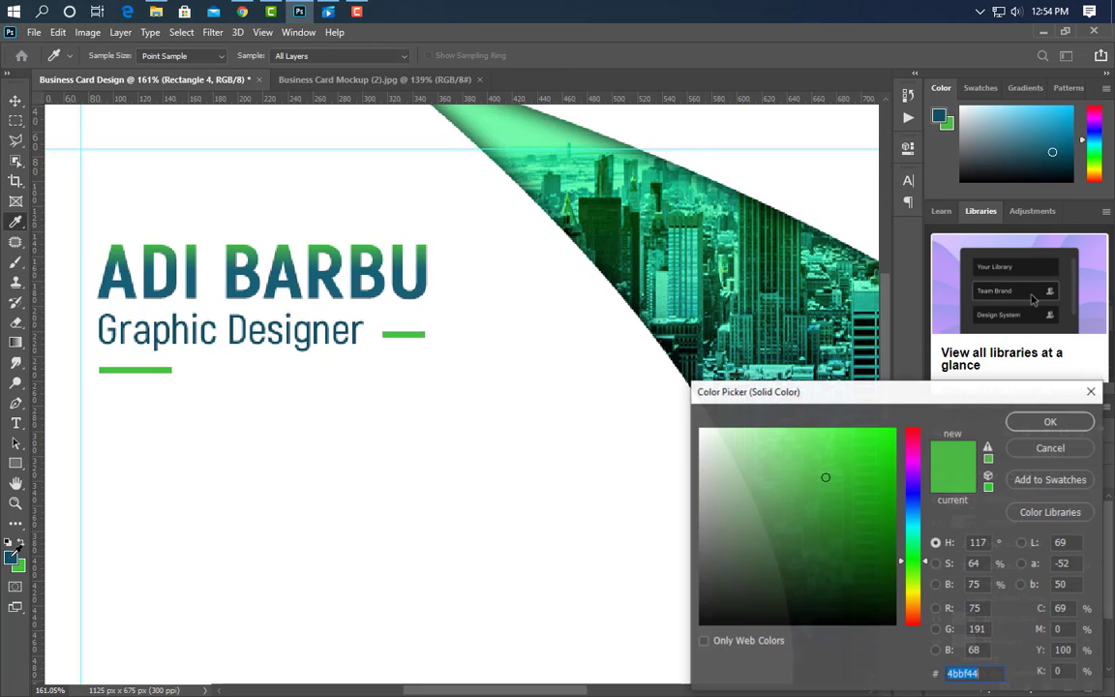
pyautogui.click(11, 558)
pyautogui.click(1038, 424)
# Duplicate the bar twice to the right, colouring the copies green and dark teal.
pyautogui.press('v')
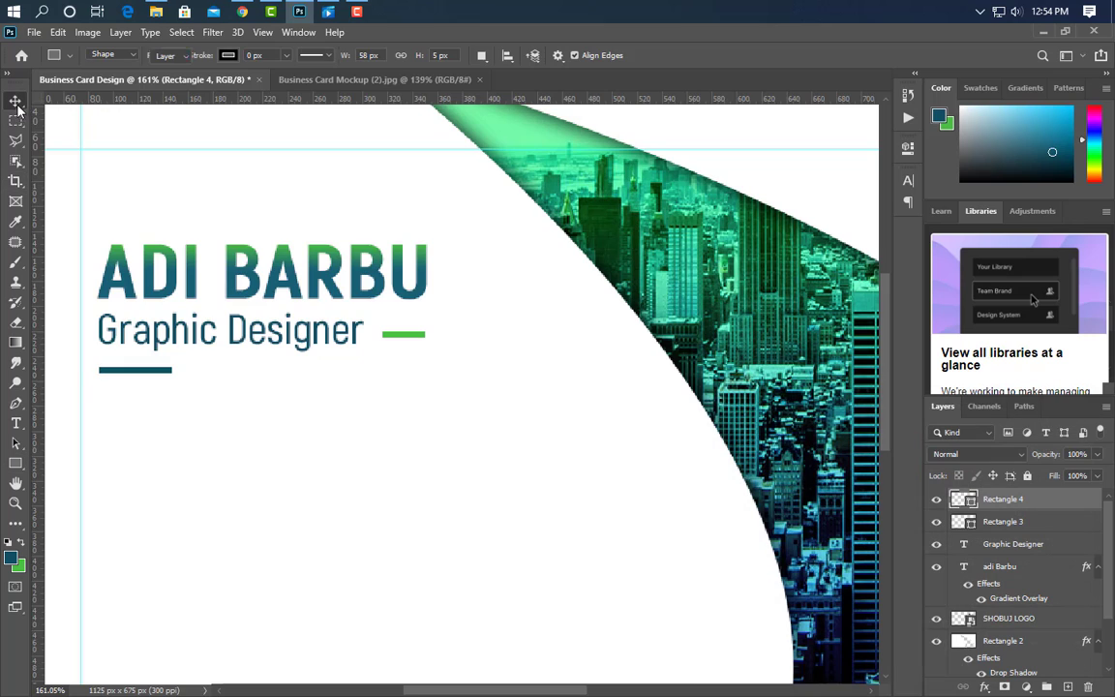
pyautogui.moveTo(142, 375); pyautogui.dragTo(213, 380)
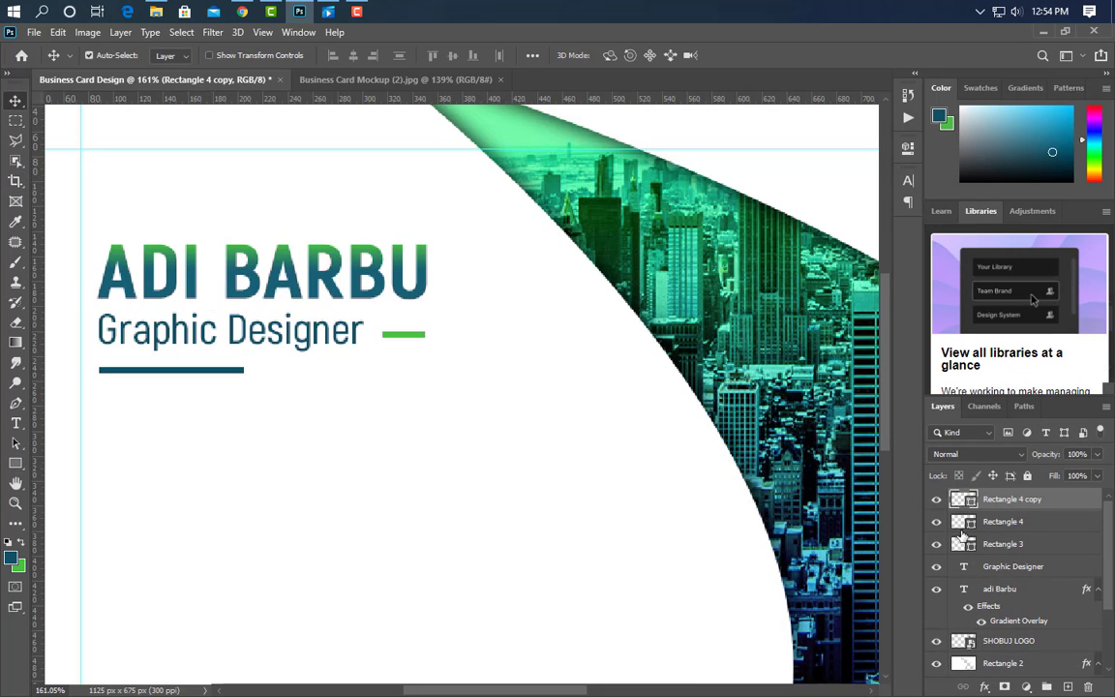
pyautogui.click(392, 334)
pyautogui.click(1045, 422)
pyautogui.press('v')
pyautogui.moveTo(204, 373); pyautogui.dragTo(267, 379)
pyautogui.doubleClick(971, 505)
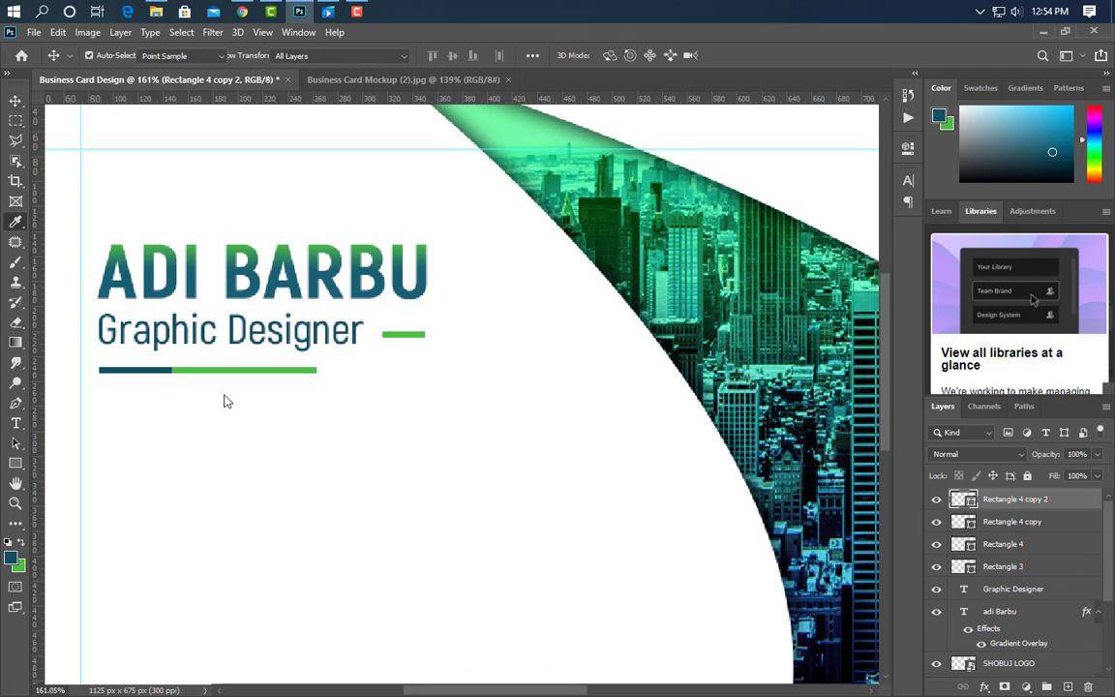
pyautogui.click(159, 369)
pyautogui.click(1068, 428)
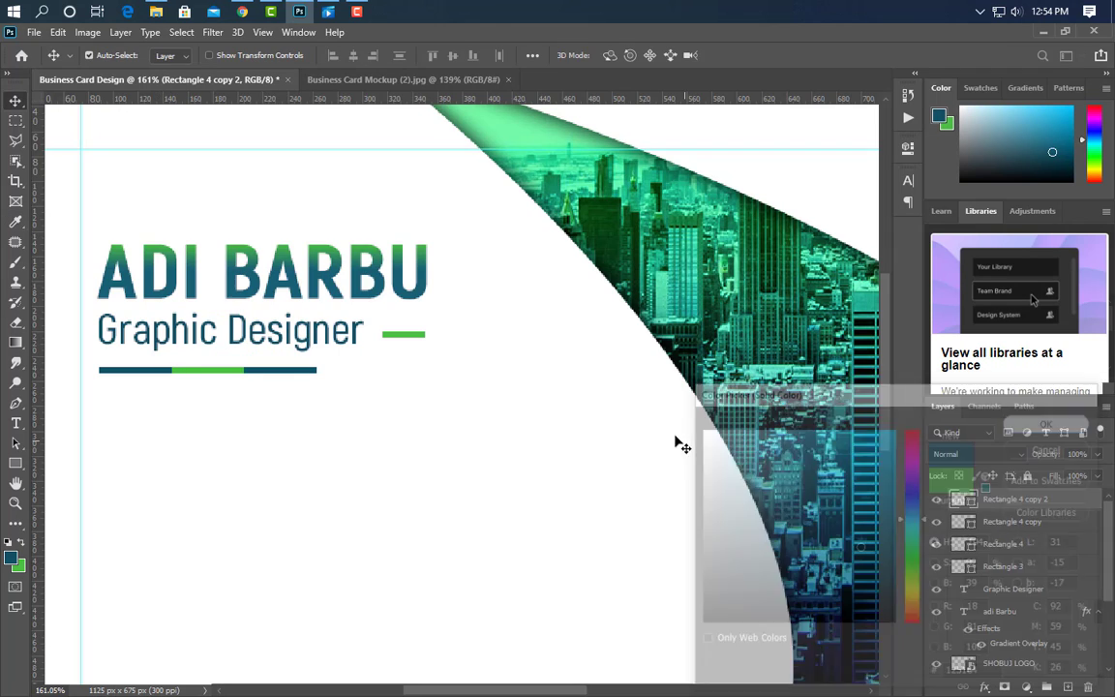
# Stretch the three underline segments wider to the right, then fit the card in view.
pyautogui.keyDown('ctrl'); pyautogui.click(1006, 522); pyautogui.keyUp('ctrl')
pyautogui.keyDown('ctrl'); pyautogui.click(1005, 544); pyautogui.keyUp('ctrl')
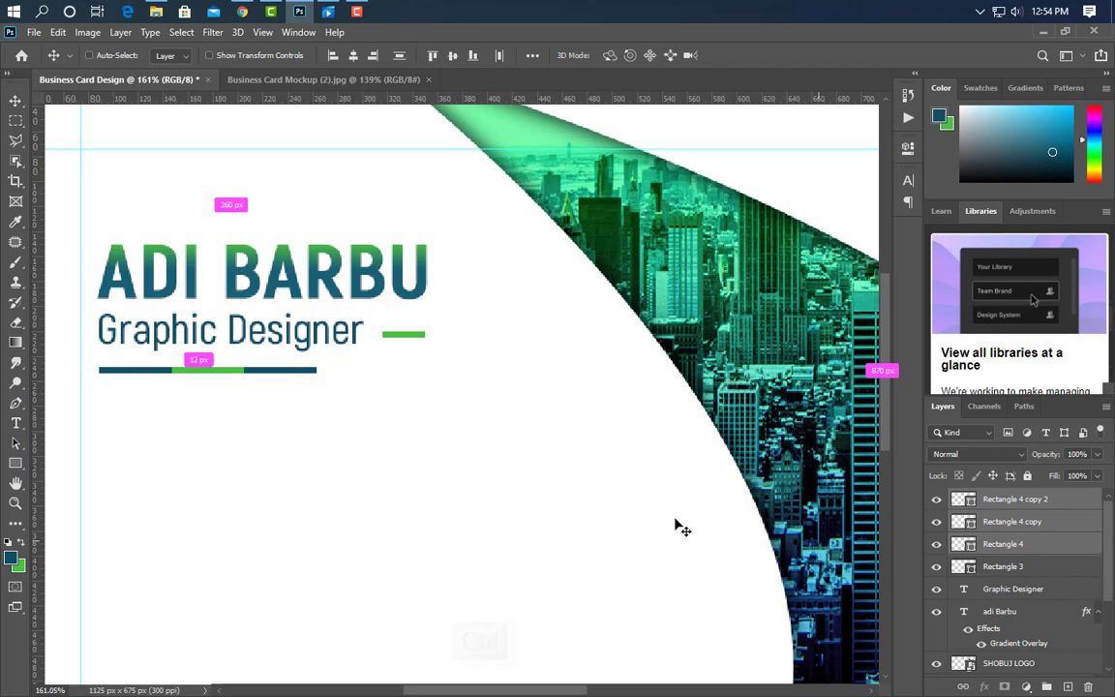
pyautogui.hotkey('ctrl', 't')
pyautogui.moveTo(319, 372); pyautogui.dragTo(391, 373)
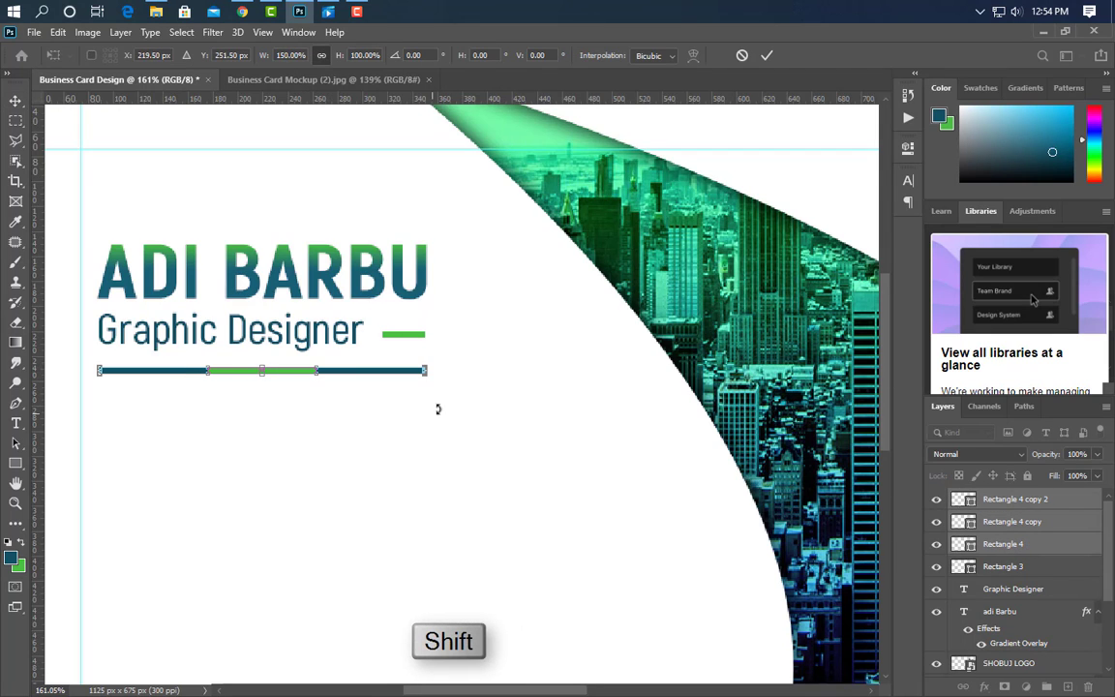
pyautogui.click(767, 56)
pyautogui.hotkey('ctrl', '0')
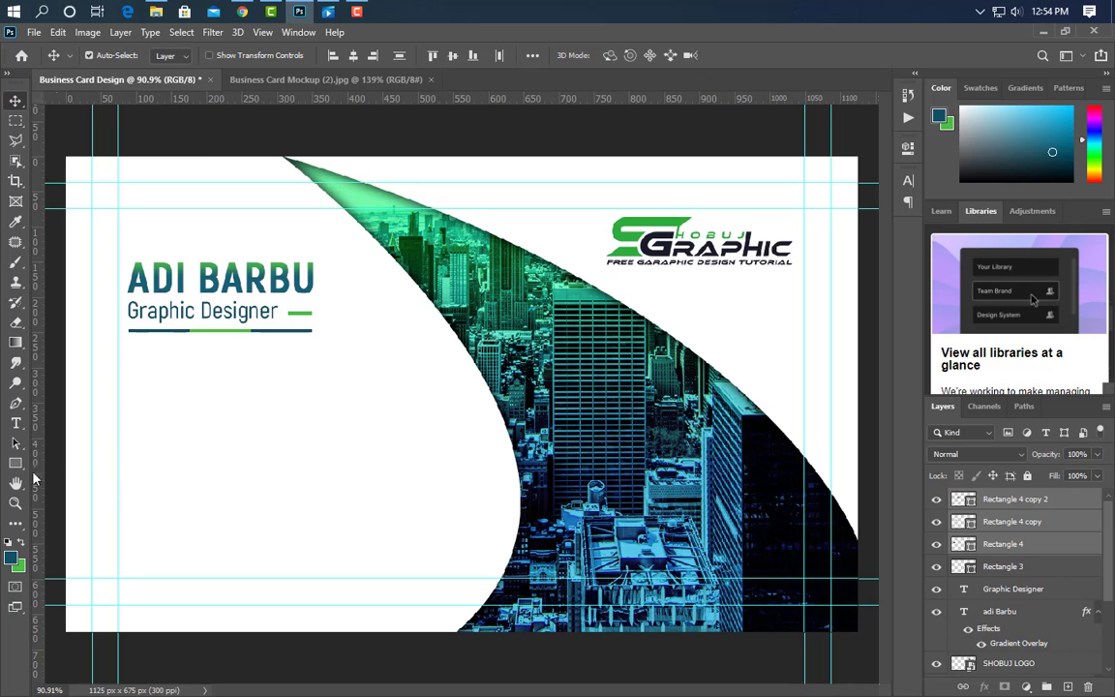
# Draw a 59 px dark teal circle below the underline with the Ellipse tool.
pyautogui.click(17, 466)
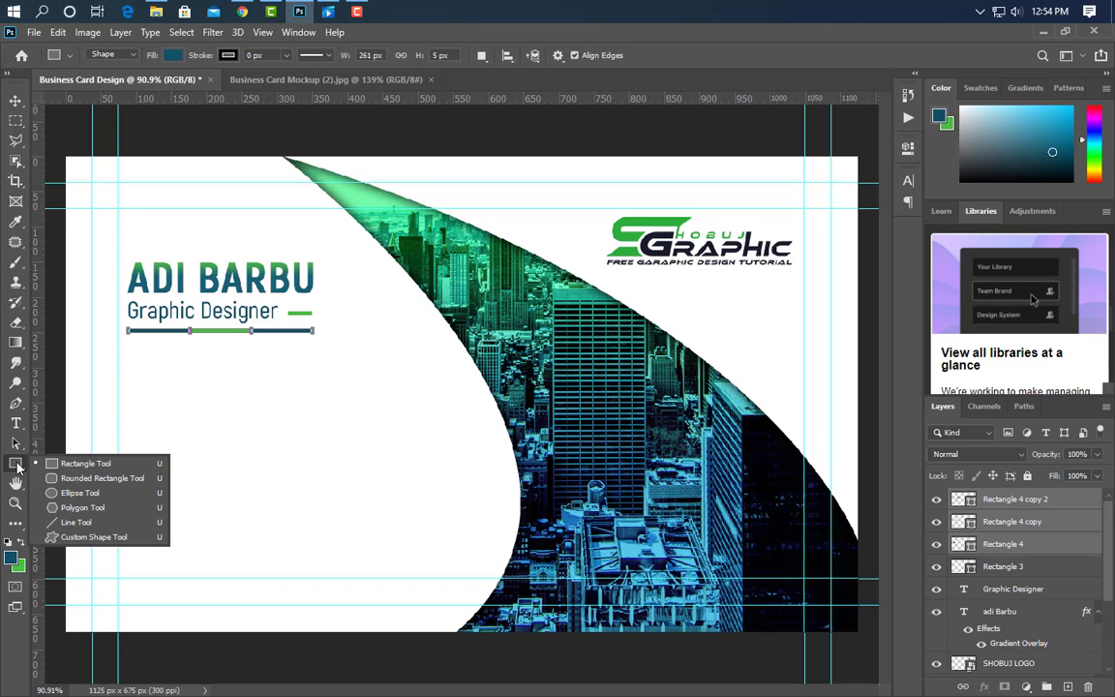
pyautogui.click(79, 493)
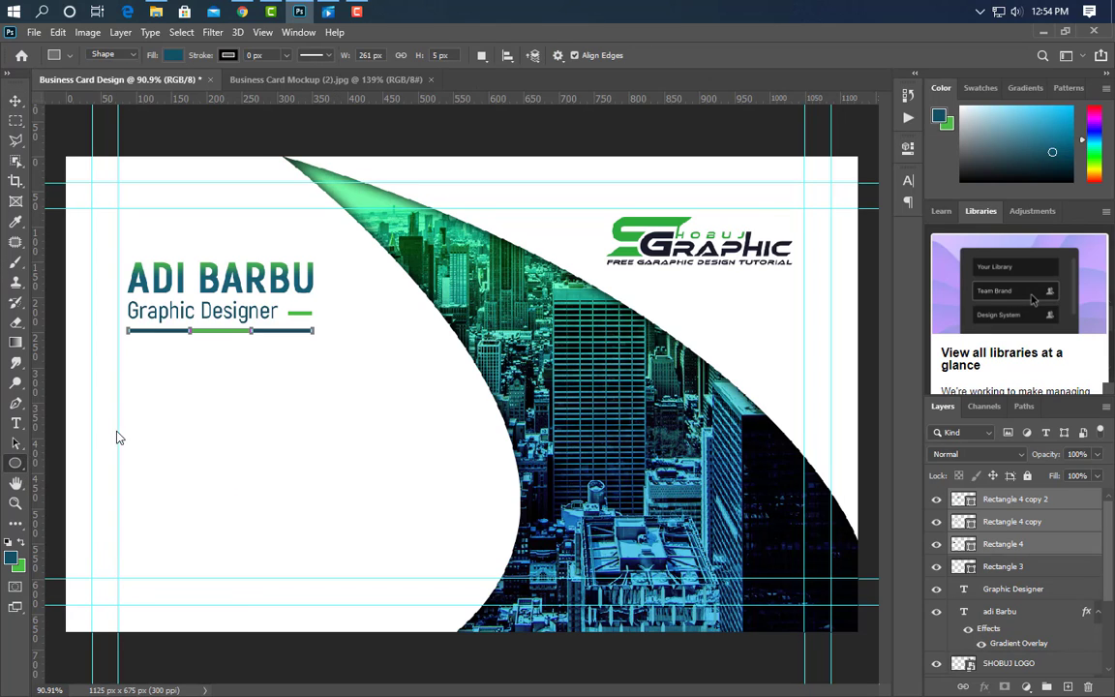
pyautogui.click(1068, 687)
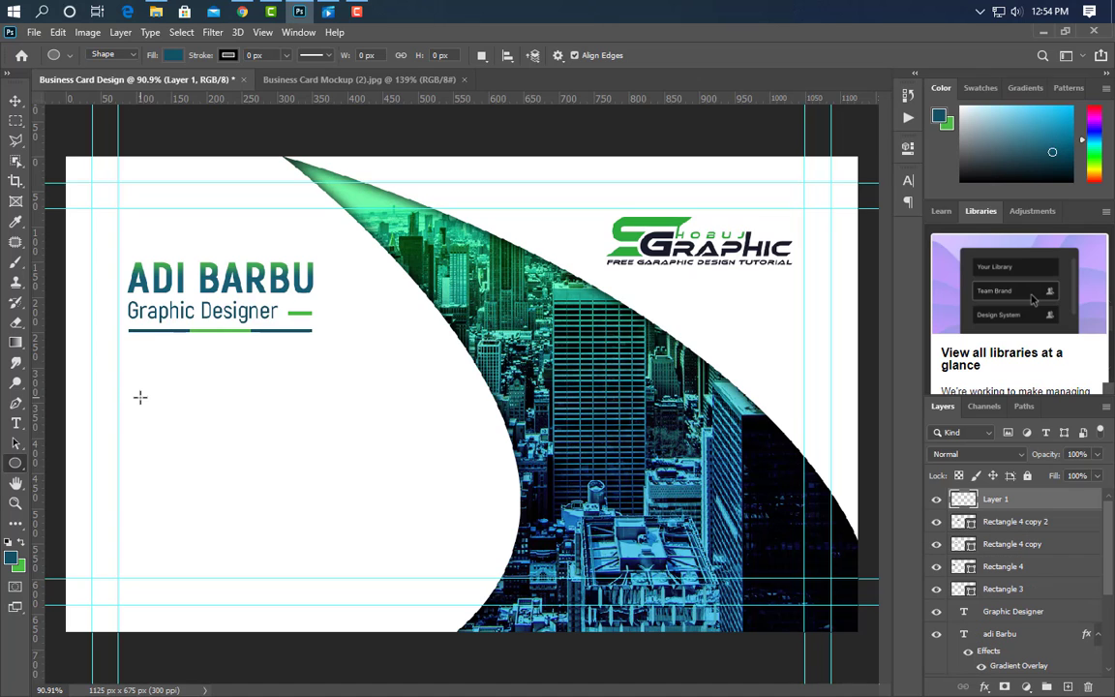
pyautogui.moveTo(129, 384); pyautogui.dragTo(171, 436)
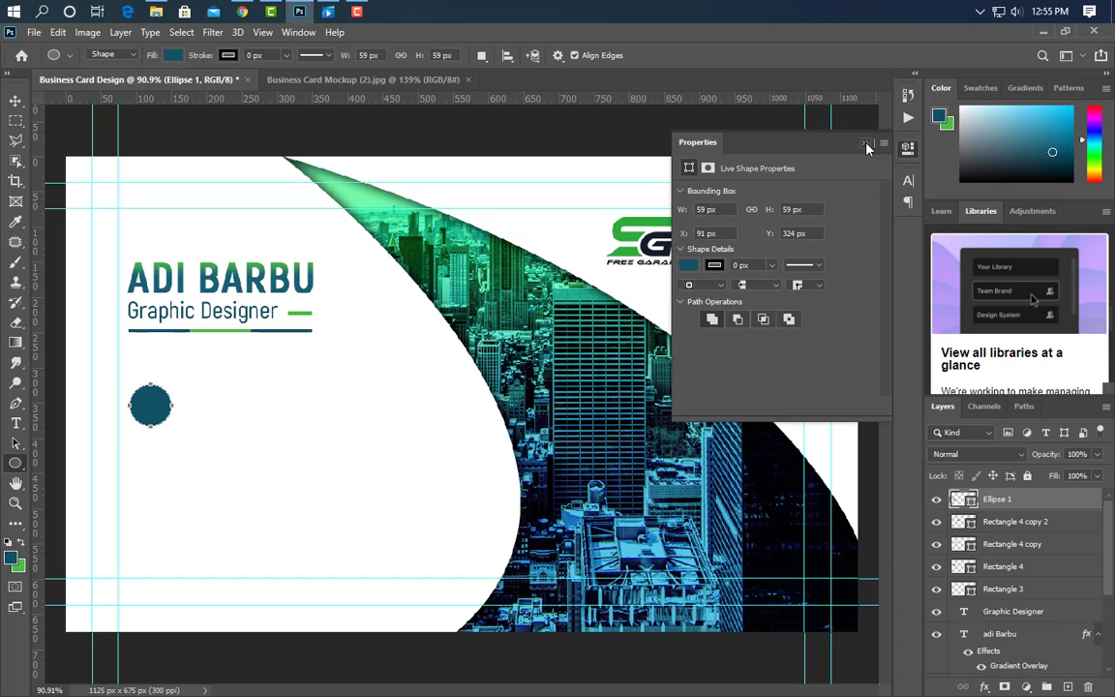
# Place the phone icon PNG, scaled down and centred on the circle.
pyautogui.click(299, 13)
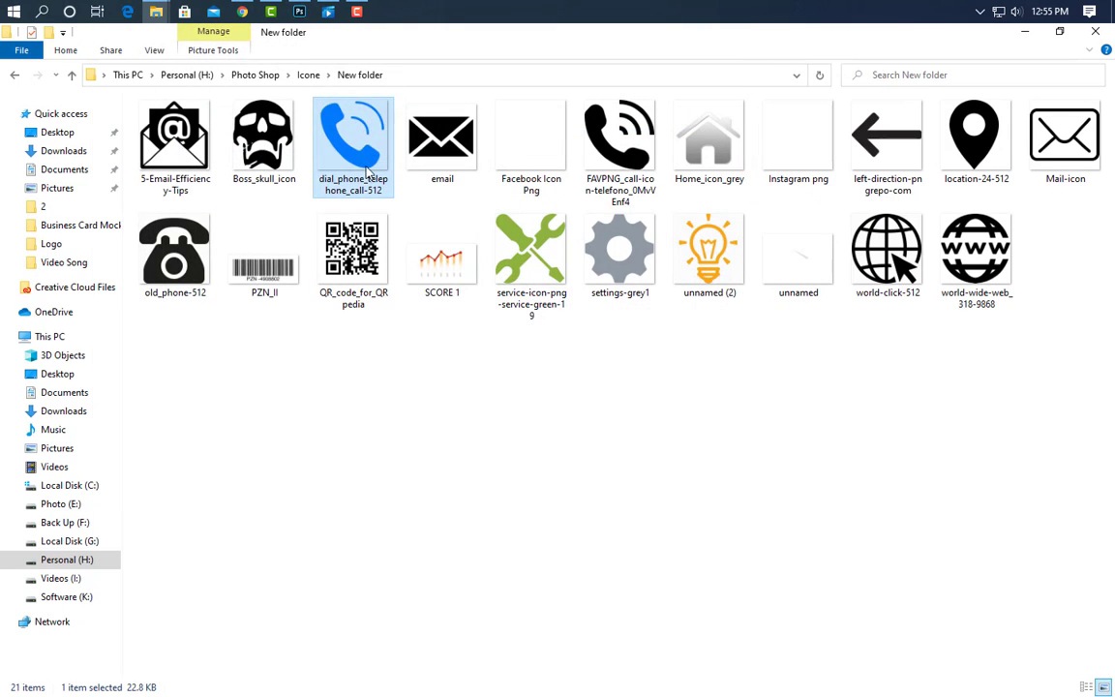
pyautogui.moveTo(366, 172); pyautogui.dragTo(461, 394)
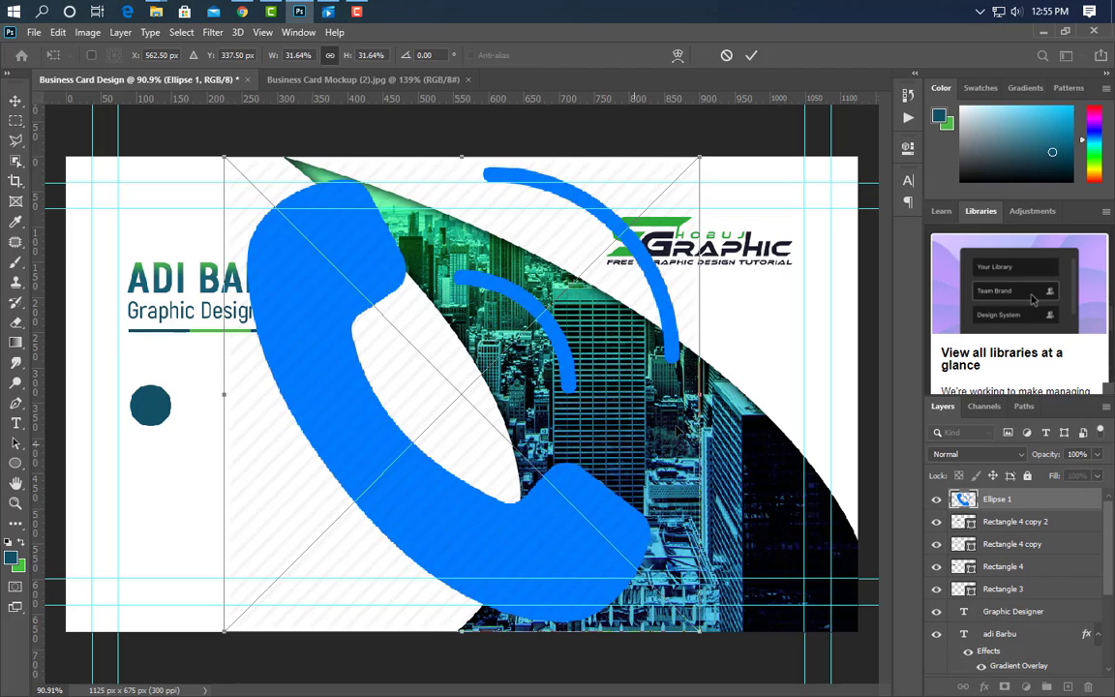
pyautogui.moveTo(699, 394); pyautogui.dragTo(250, 438)
pyautogui.scroll(5, 136, 408)
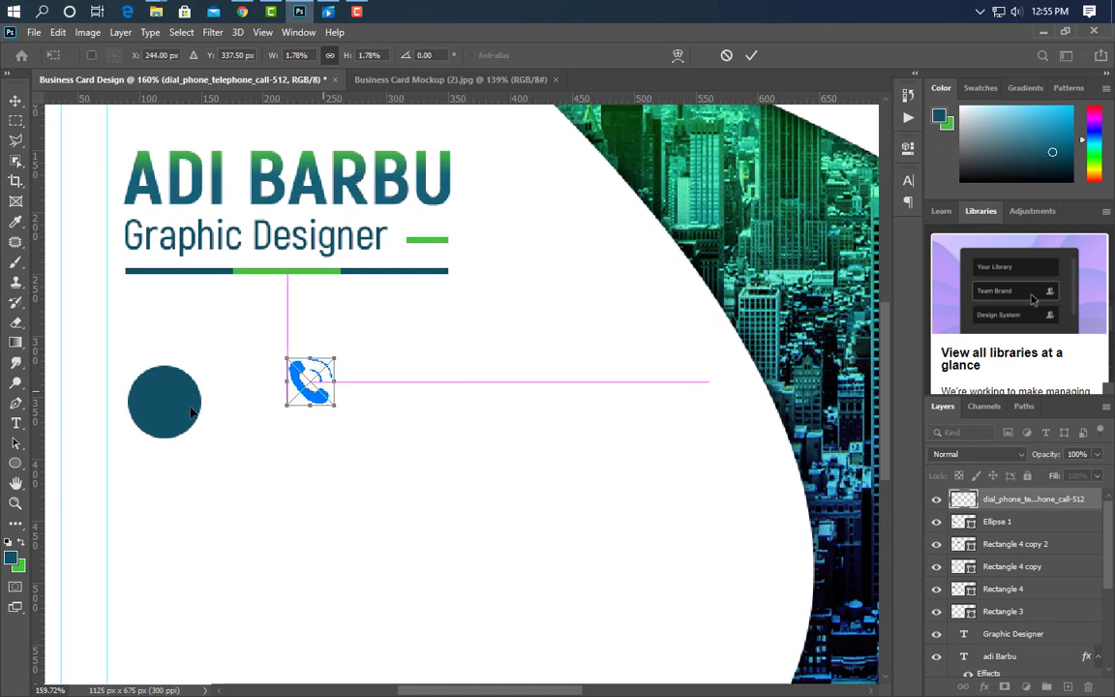
pyautogui.moveTo(314, 373); pyautogui.dragTo(168, 393)
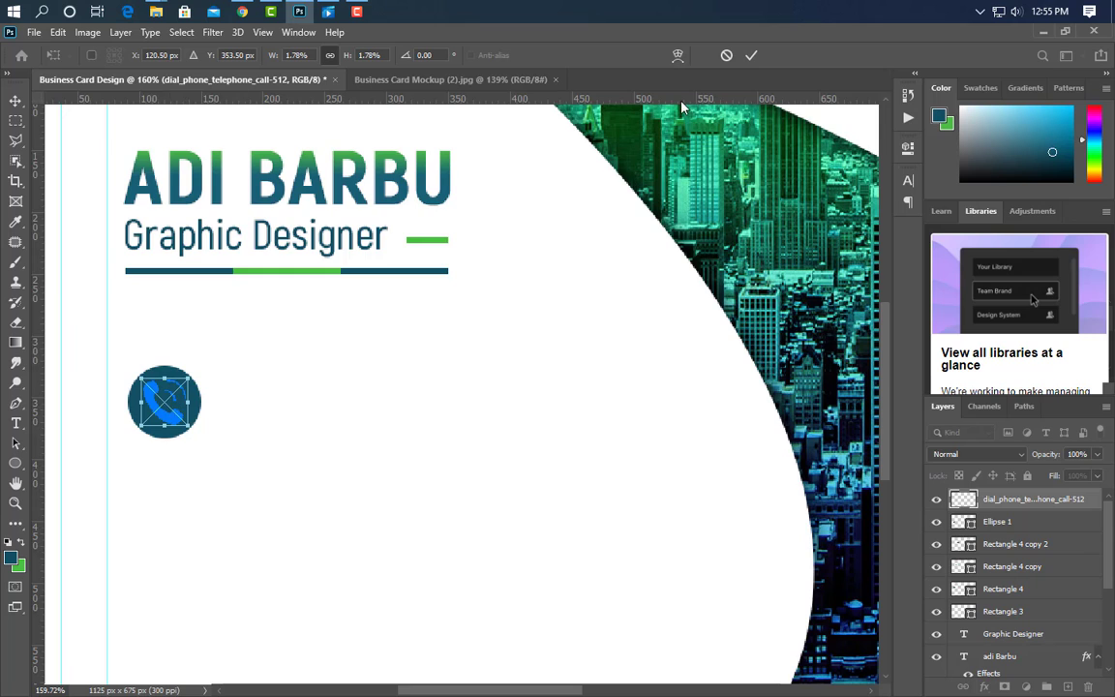
pyautogui.click(751, 57)
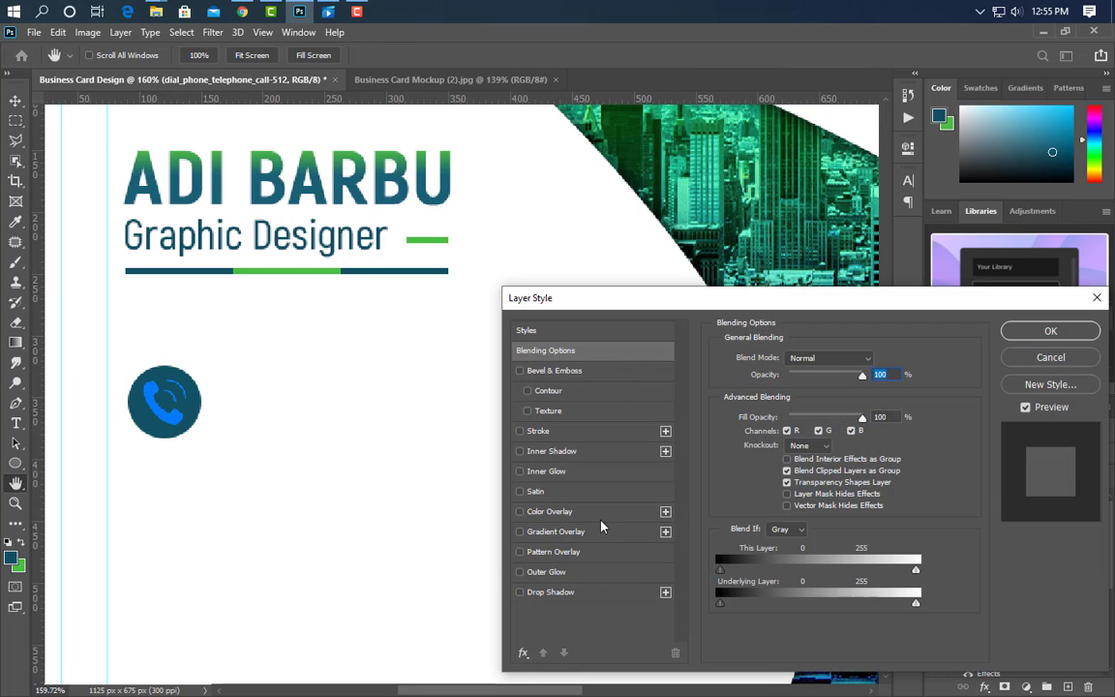
# Give the phone icon a green #4bbf44 Color Overlay.
pyautogui.click(561, 511)
pyautogui.click(877, 360)
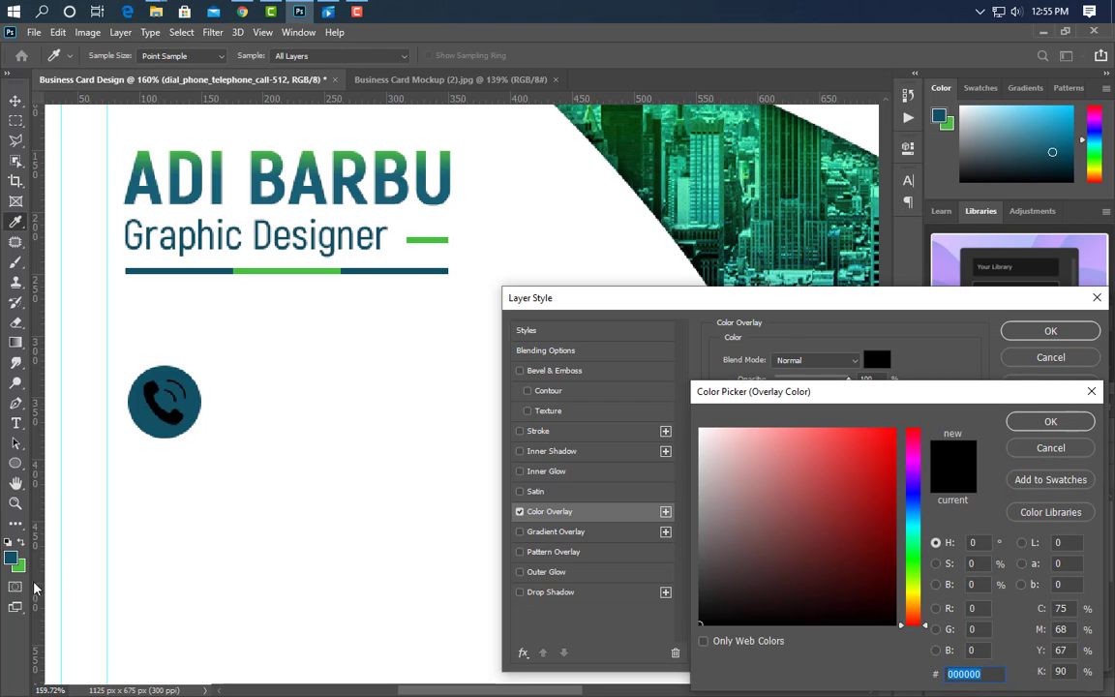
pyautogui.click(19, 566)
pyautogui.click(1055, 422)
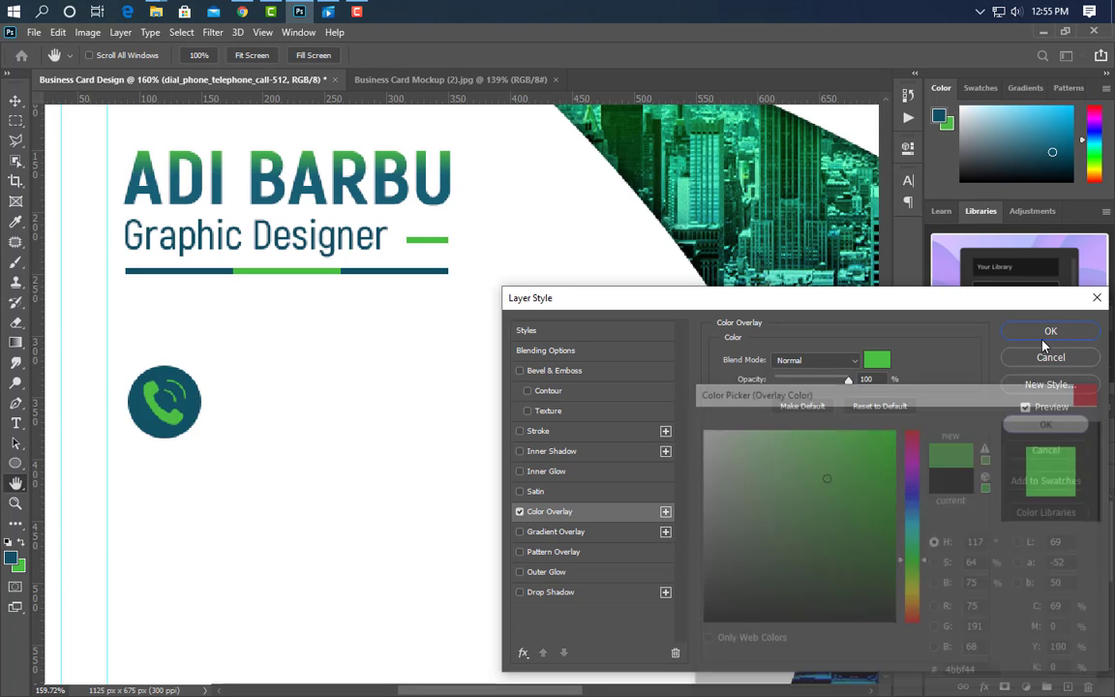
pyautogui.click(1046, 335)
# Add a phone number line beside the circle, shrunk to fit and set to a darker text colour.
pyautogui.click(17, 425)
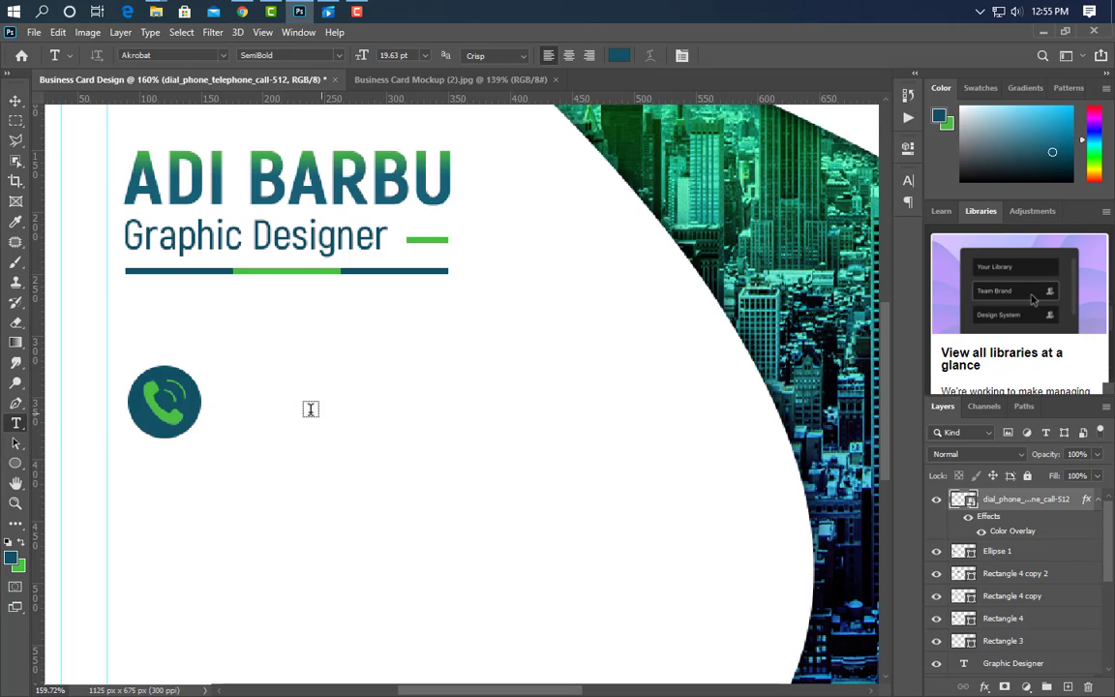
pyautogui.click(220, 407)
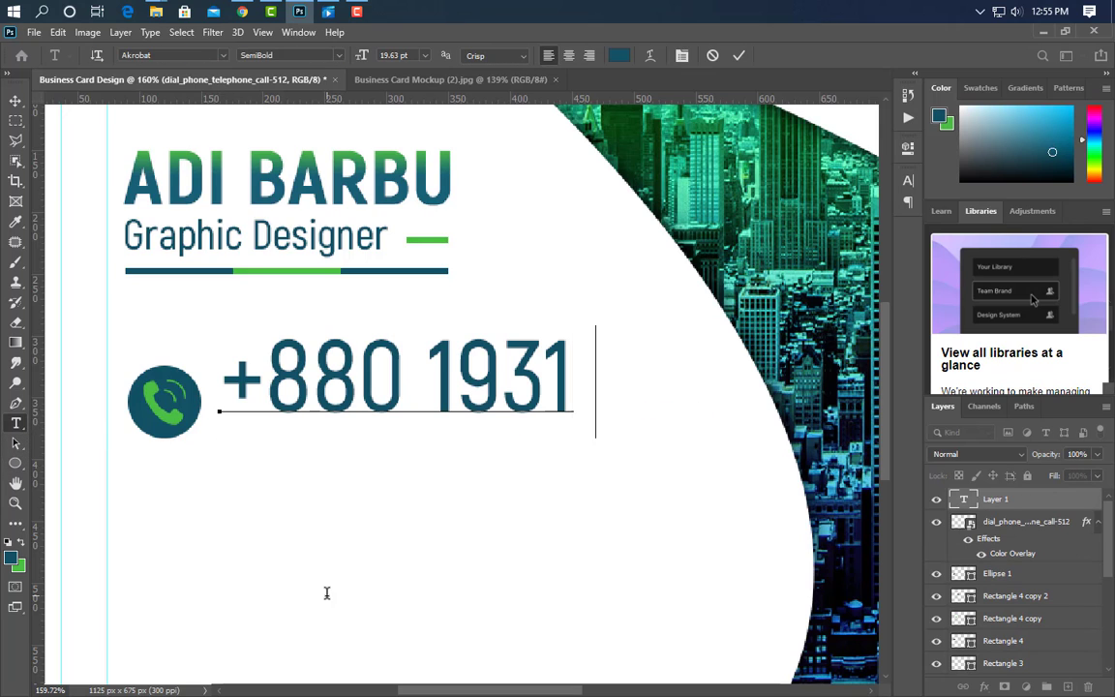
pyautogui.click(737, 57)
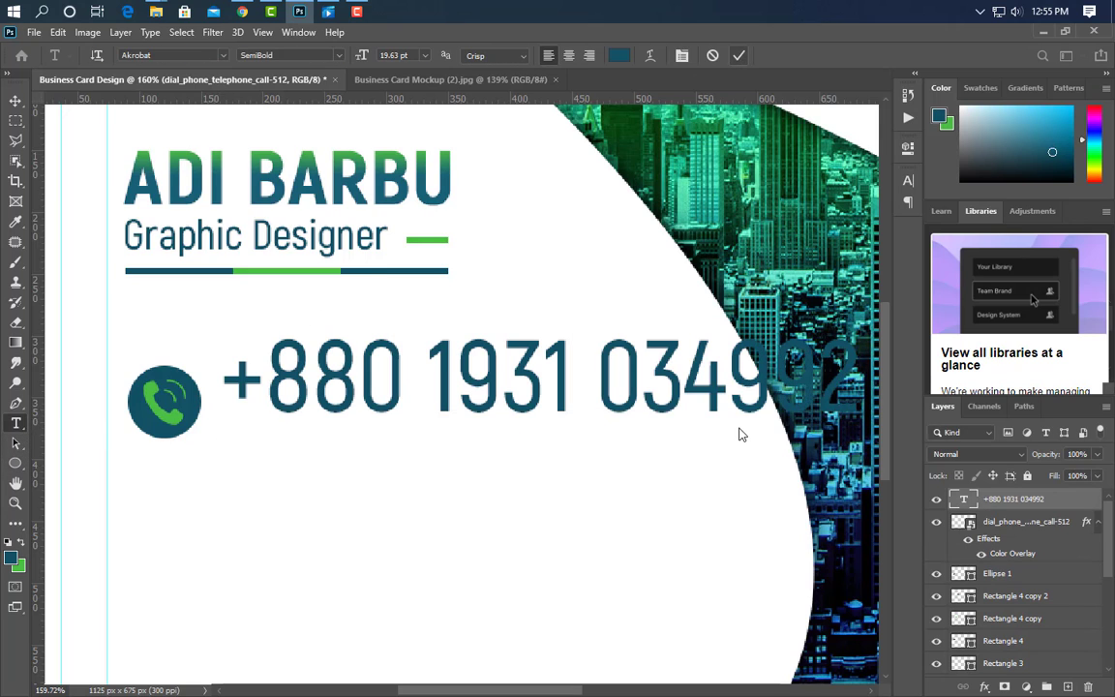
pyautogui.hotkey('ctrl', 't')
pyautogui.moveTo(861, 436); pyautogui.dragTo(501, 417)
pyautogui.press('Return')
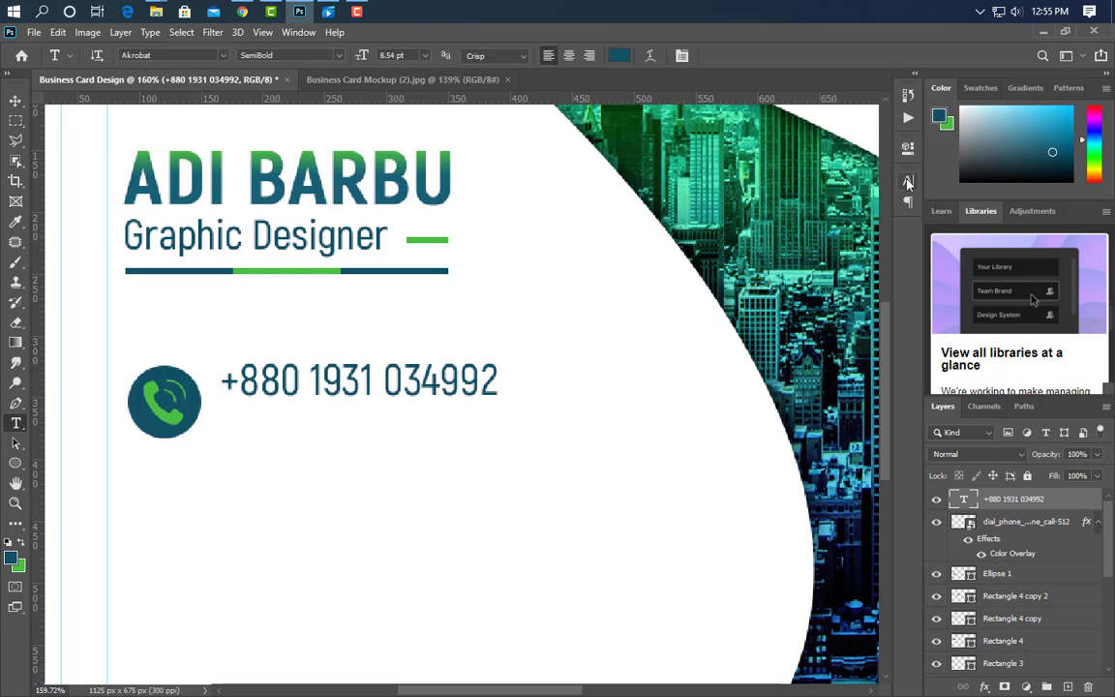
pyautogui.click(908, 182)
pyautogui.click(867, 272)
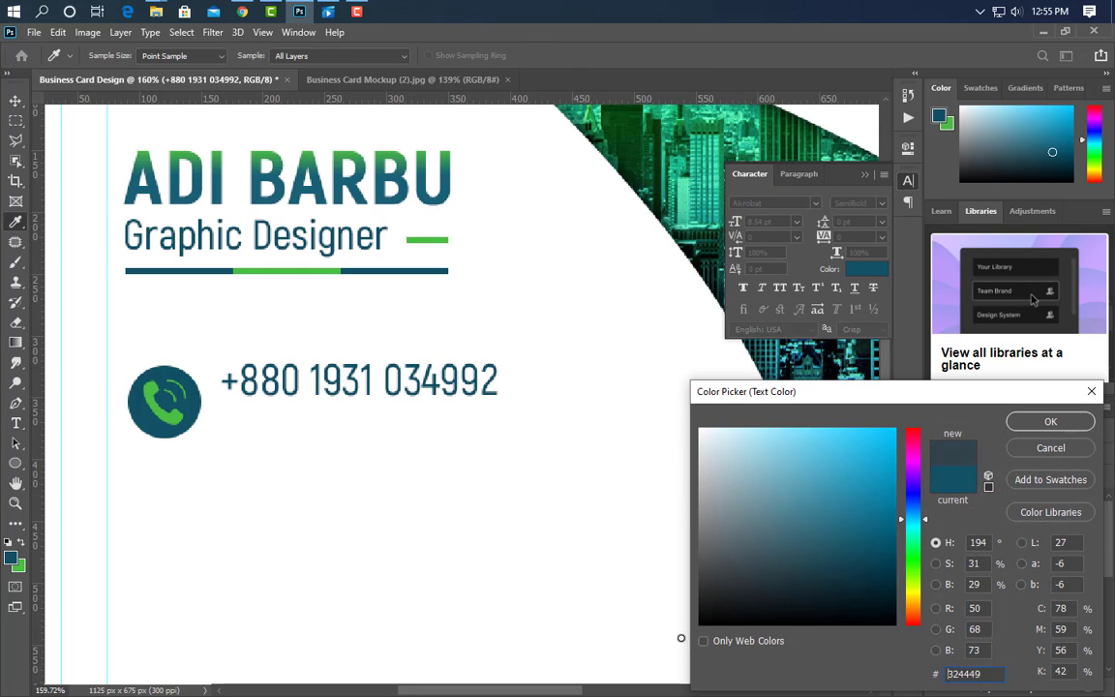
pyautogui.click(1050, 421)
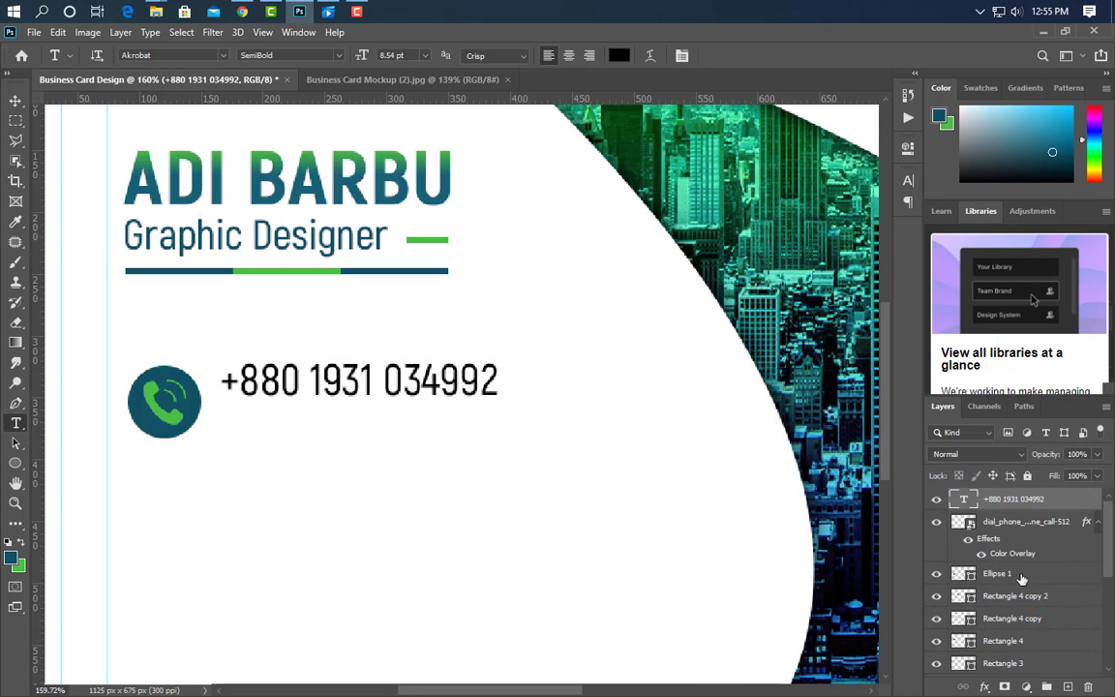
# Duplicate the number line below, change its last digits to a second number, and narrow it to match.
pyautogui.hotkey('ctrl', 'j')
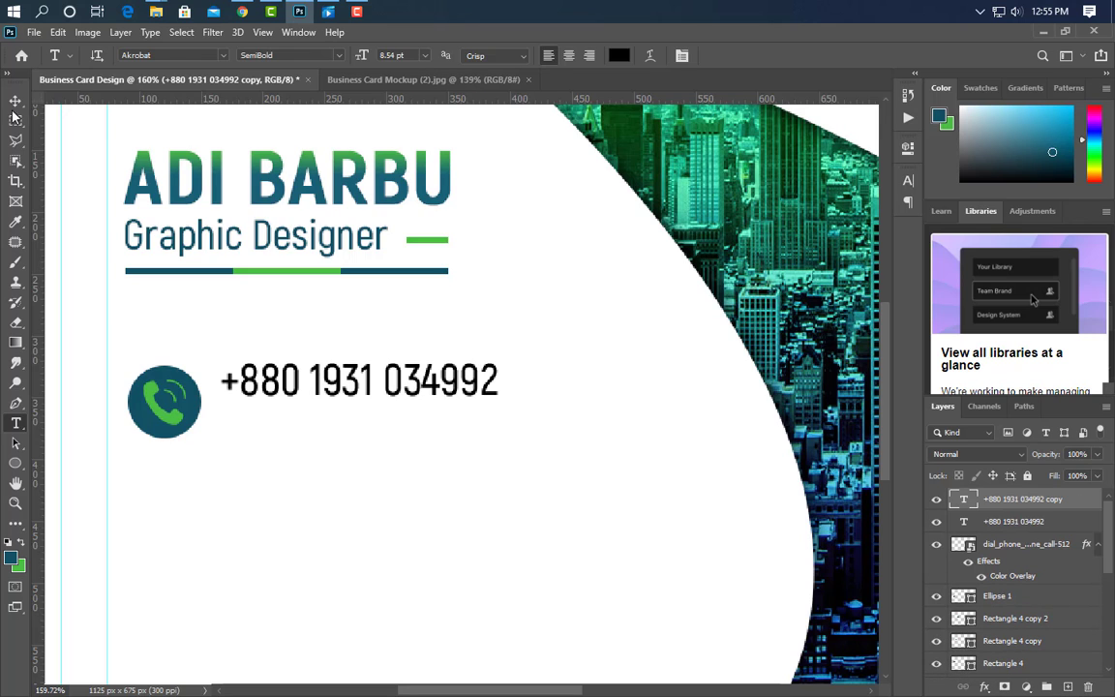
pyautogui.press('v')
pyautogui.press('Down')
pyautogui.press('Down')
pyautogui.press('Down')
pyautogui.press('Down')
pyautogui.press('Down')
pyautogui.press('Down')
pyautogui.press('Down')
pyautogui.press('Down')
pyautogui.press('Down')
pyautogui.press('Down')
pyautogui.press('Down')
pyautogui.press('Down')
pyautogui.press('Down')
pyautogui.press('Down')
pyautogui.press('Down')
pyautogui.press('Down')
pyautogui.press('Down')
pyautogui.press('Down')
pyautogui.press('Down')
pyautogui.press('Down')
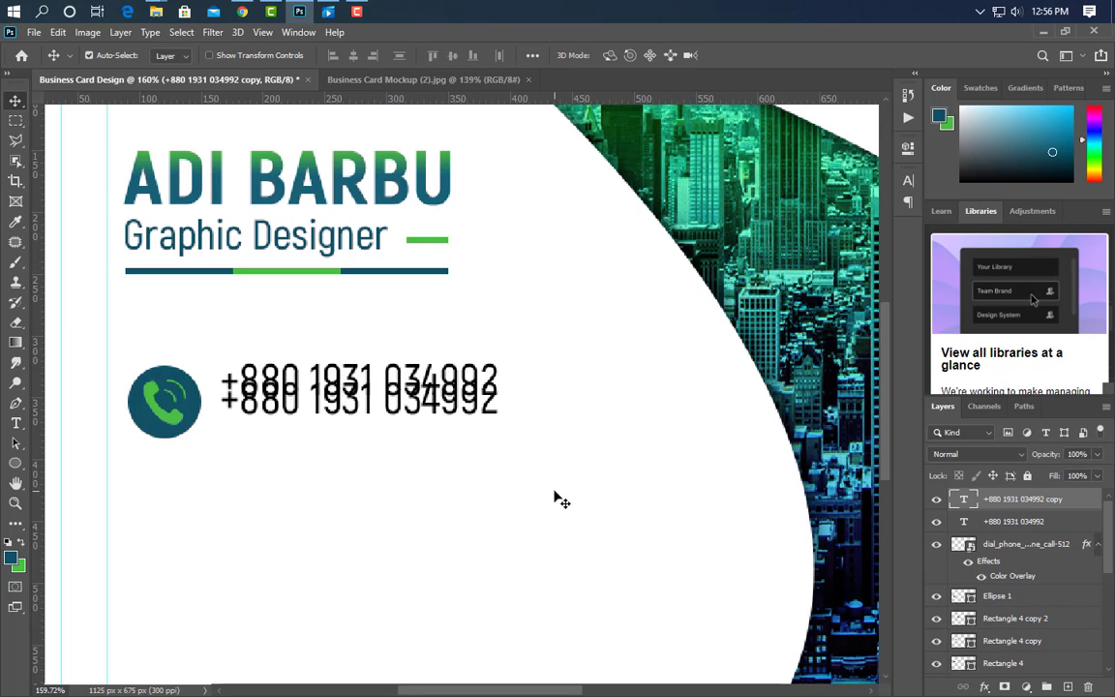
pyautogui.click(15, 426)
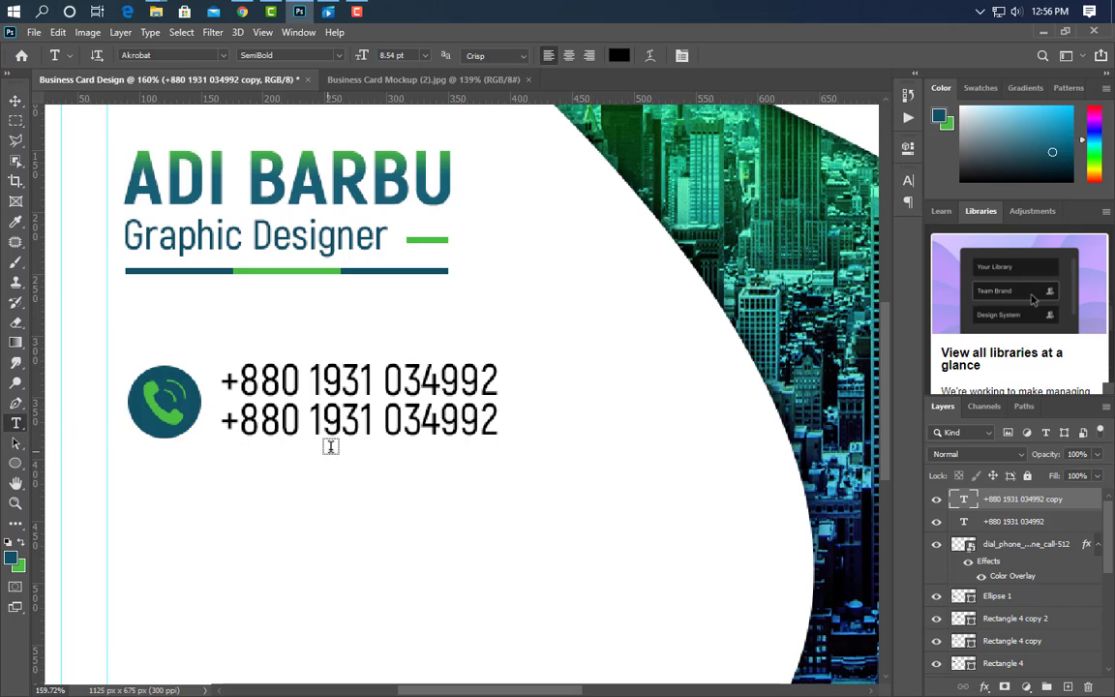
pyautogui.moveTo(342, 422); pyautogui.dragTo(567, 428)
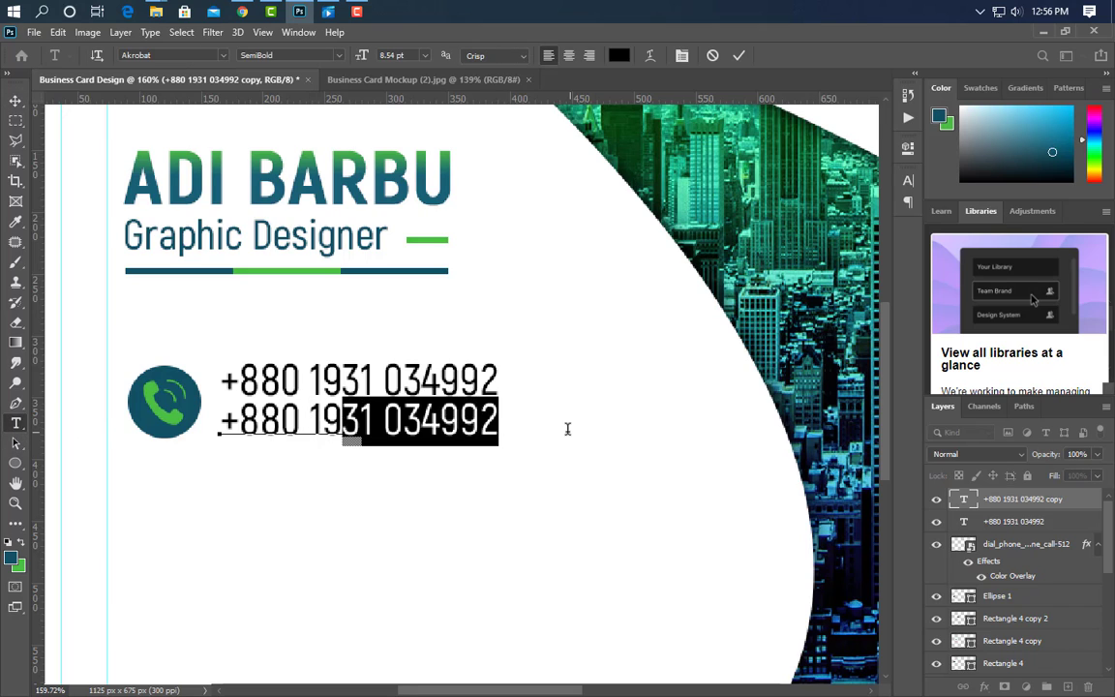
pyautogui.click(739, 55)
pyautogui.hotkey('ctrl', 't')
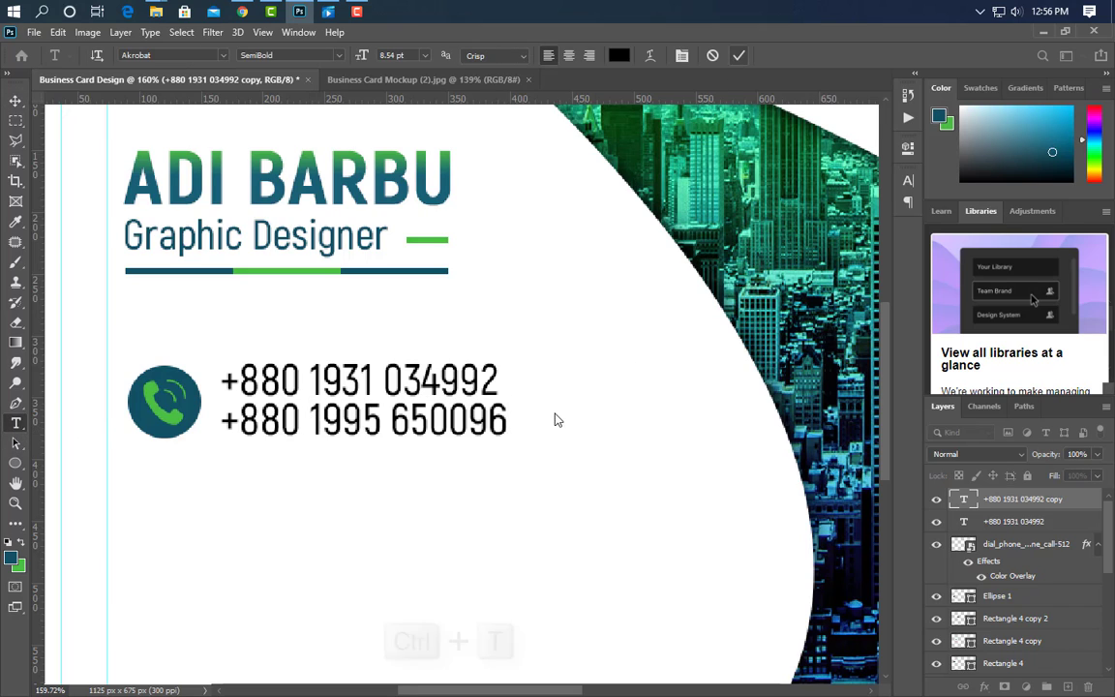
pyautogui.moveTo(510, 423); pyautogui.dragTo(500, 423)
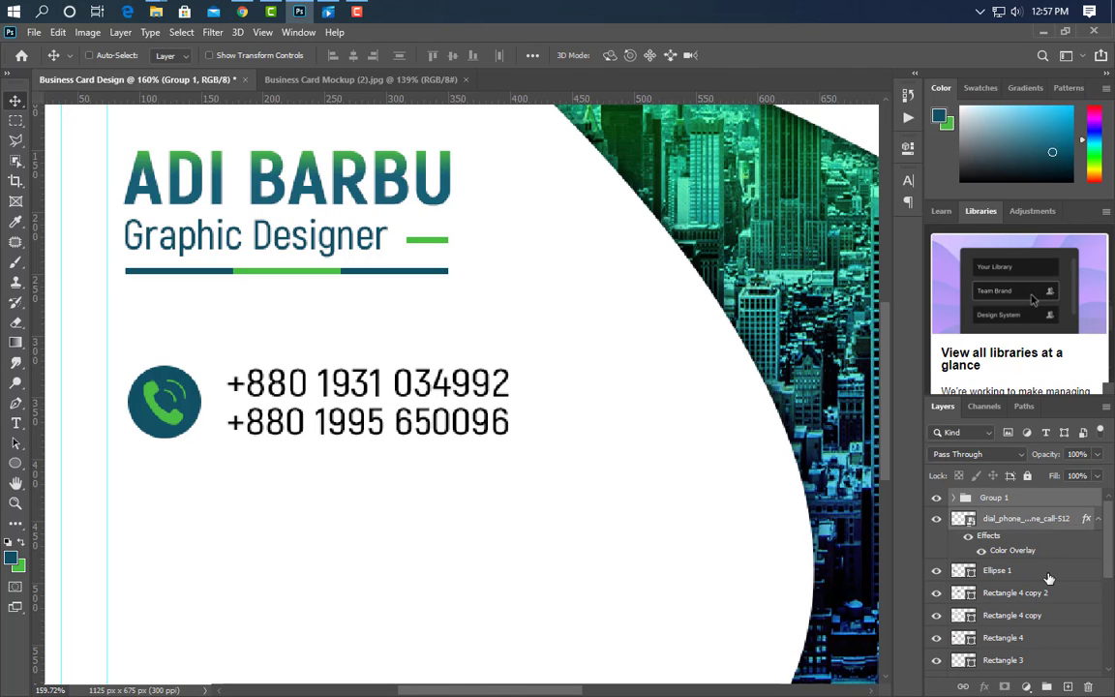
# Group the phone icon and numbers, duplicate the group, and move the copy below the original.
pyautogui.click(1047, 687)
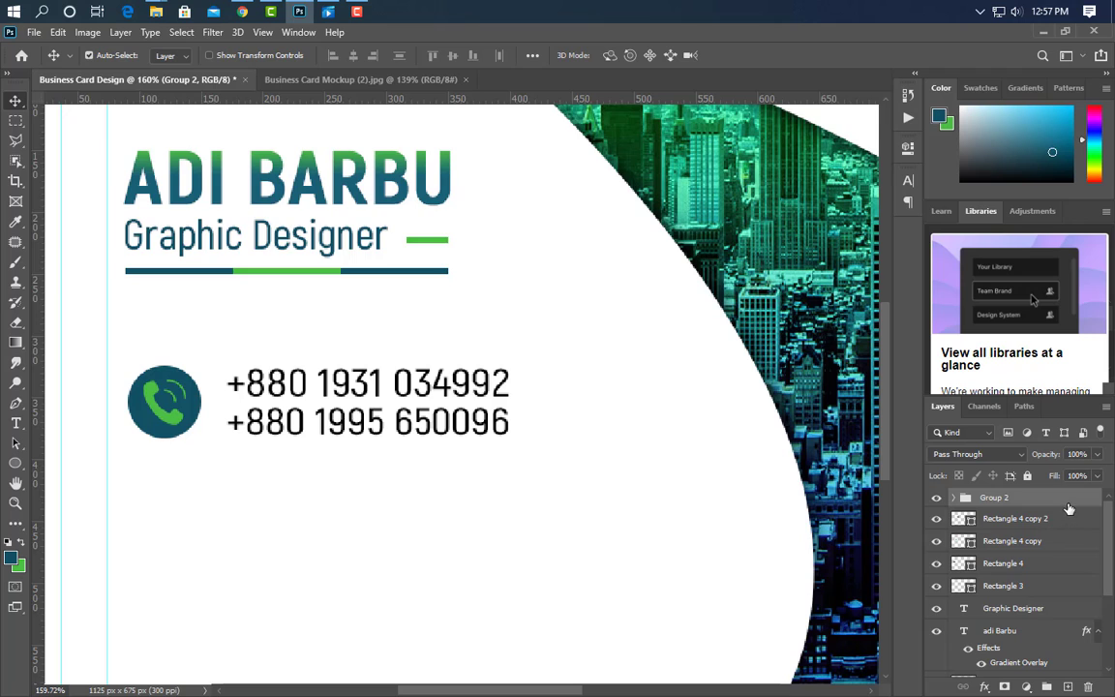
pyautogui.hotkey('ctrl', 'j')
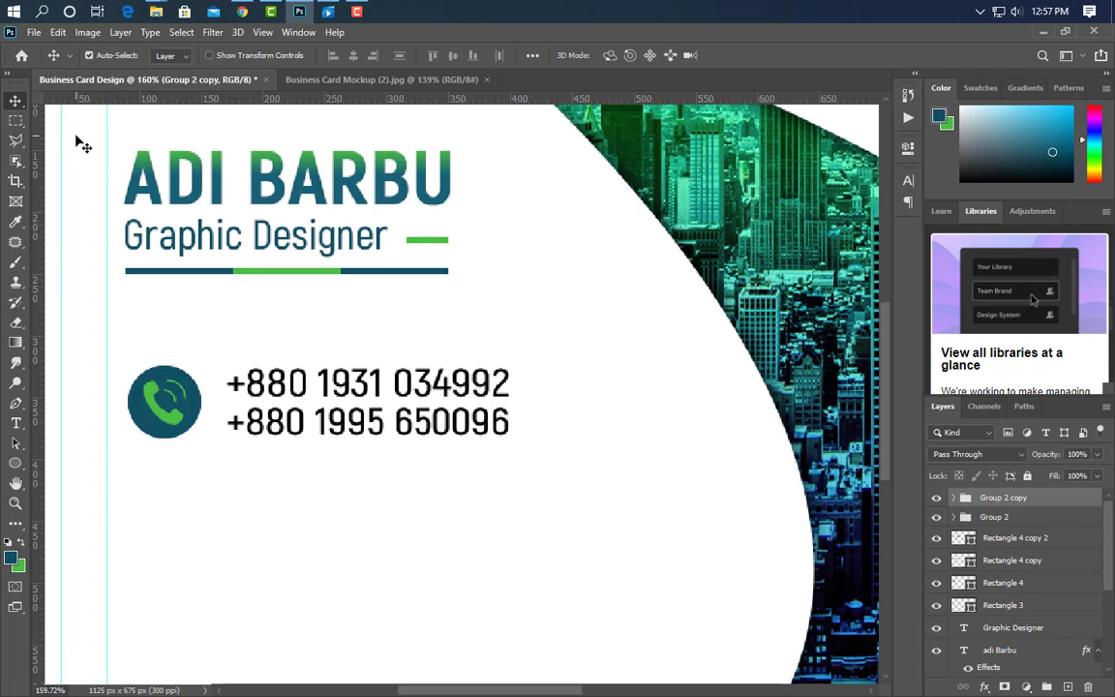
pyautogui.moveTo(625, 447); pyautogui.dragTo(659, 618)
pyautogui.press('Down')
pyautogui.press('Down')
pyautogui.press('Down')
pyautogui.press('Down')
pyautogui.press('Down')
pyautogui.press('Down')
pyautogui.press('Down')
pyautogui.press('Down')
pyautogui.press('Down')
pyautogui.press('Down')
pyautogui.press('Down')
pyautogui.press('Down')
pyautogui.press('Down')
pyautogui.press('Down')
pyautogui.press('Down')
pyautogui.press('Down')
pyautogui.press('Down')
pyautogui.press('Down')
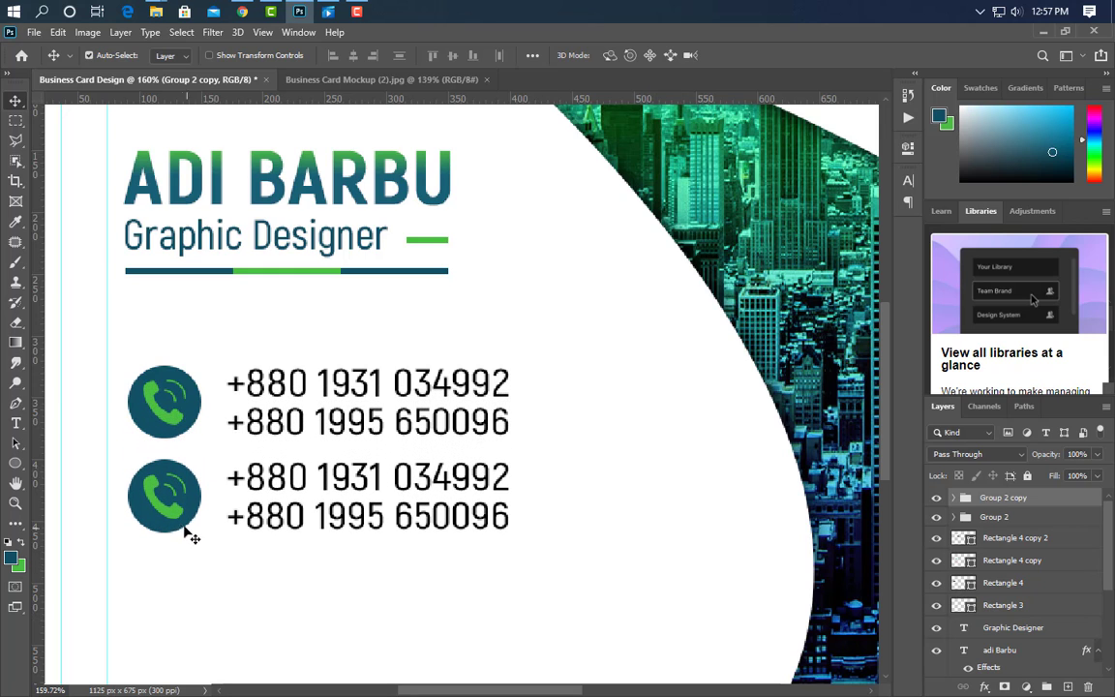
pyautogui.click(184, 525)
# Place the email icon PNG, scaled down and positioned inside the lower circle.
pyautogui.click(299, 10)
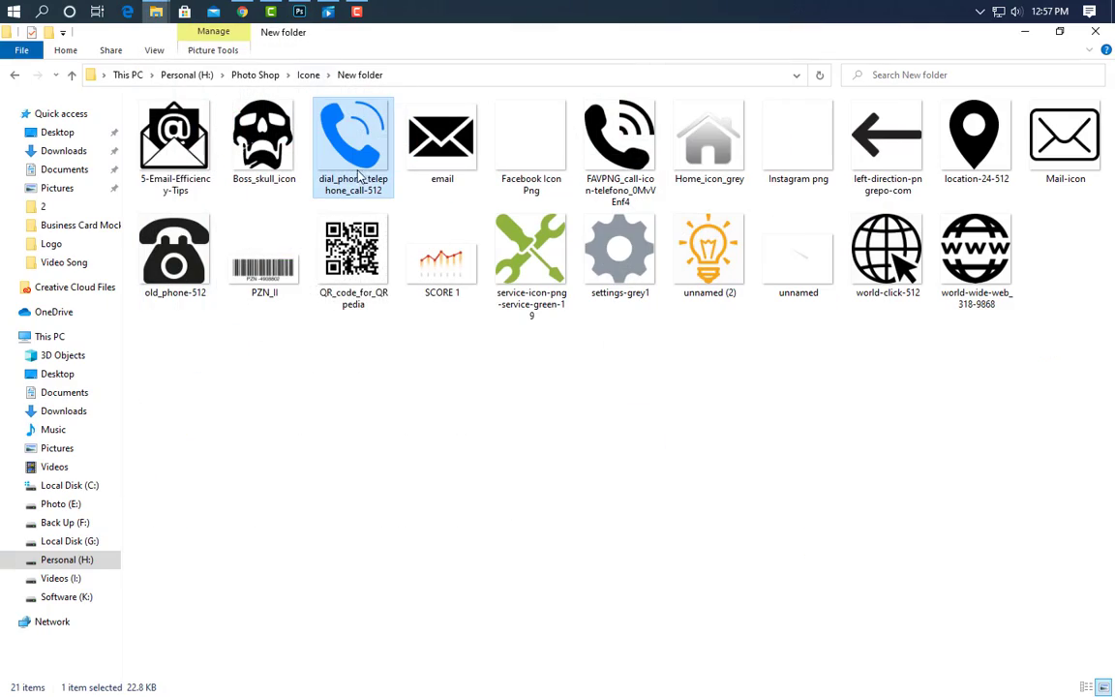
pyautogui.moveTo(302, 9); pyautogui.dragTo(309, 474)
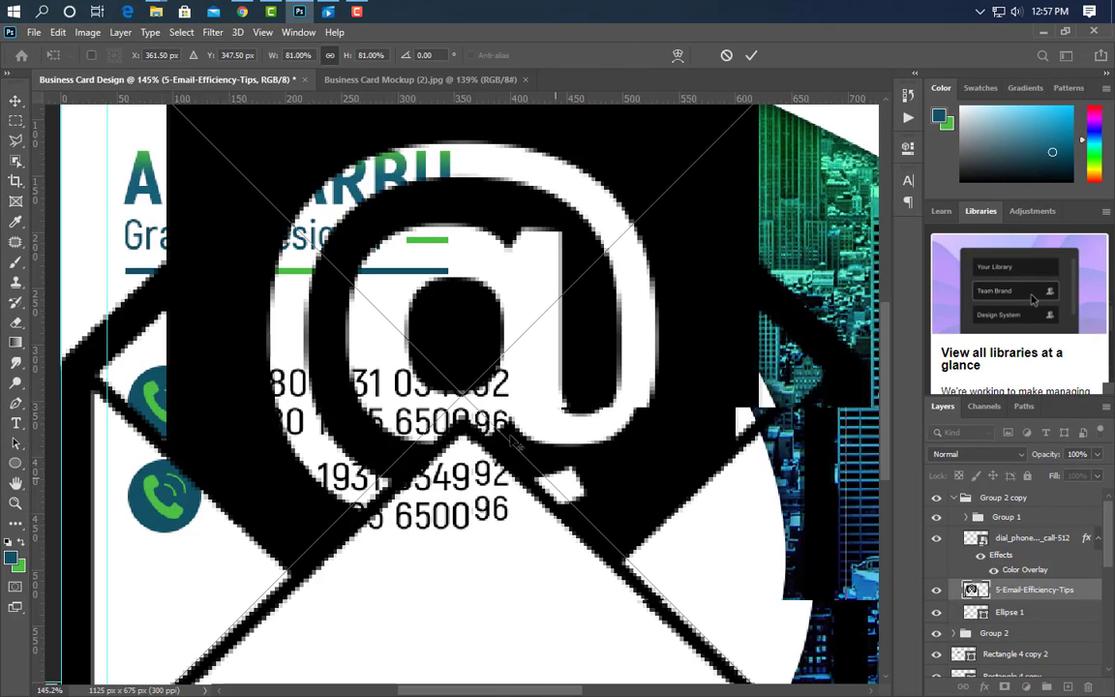
pyautogui.scroll(-2, 711, 462)
pyautogui.moveTo(816, 411); pyautogui.dragTo(246, 489)
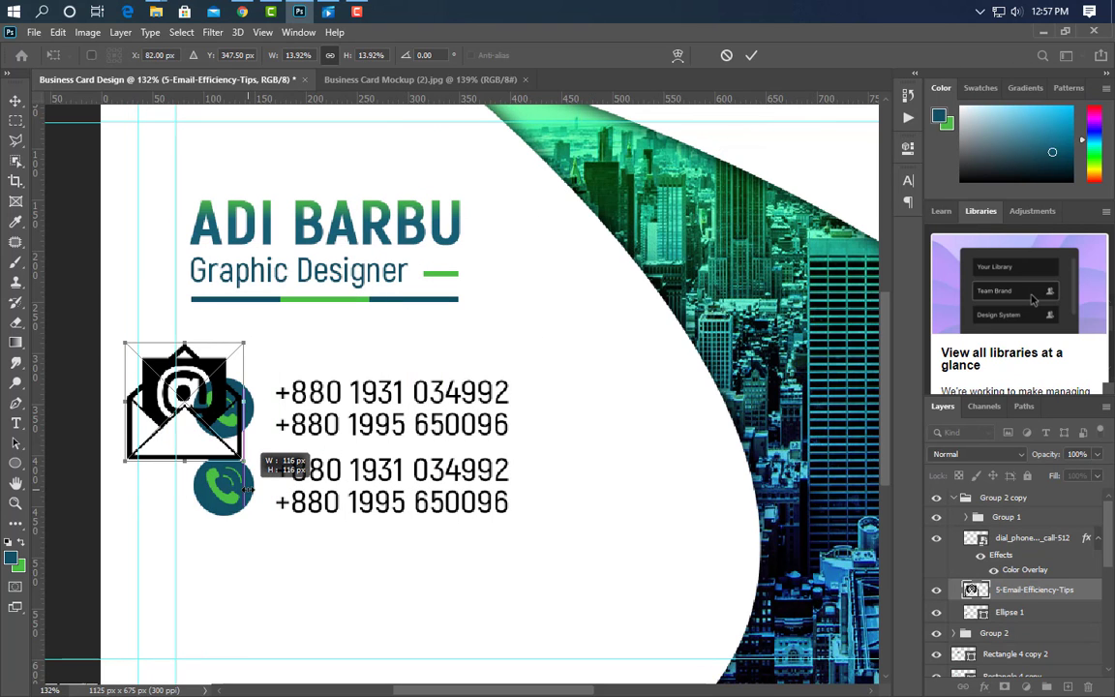
pyautogui.moveTo(127, 402); pyautogui.dragTo(206, 404)
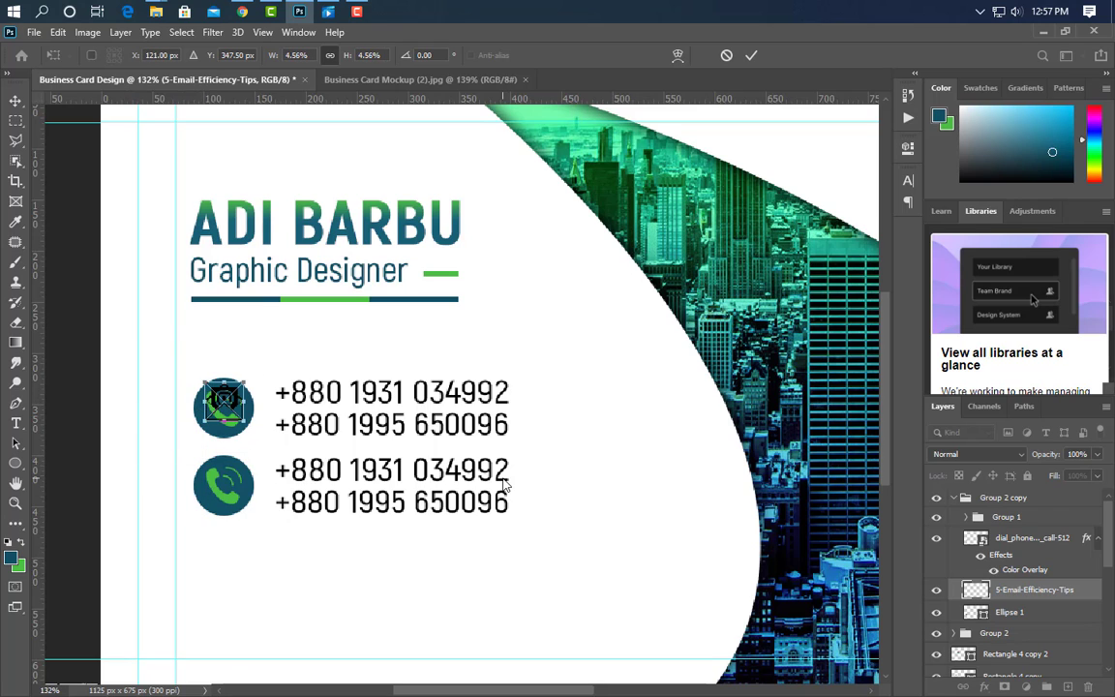
pyautogui.press('Down')
pyautogui.press('Down')
pyautogui.press('Down')
pyautogui.press('Down')
pyautogui.press('Down')
pyautogui.press('Down')
pyautogui.press('Down')
pyautogui.press('Down')
pyautogui.press('Down')
pyautogui.press('Down')
pyautogui.press('Down')
pyautogui.press('Down')
pyautogui.press('Down')
pyautogui.press('Down')
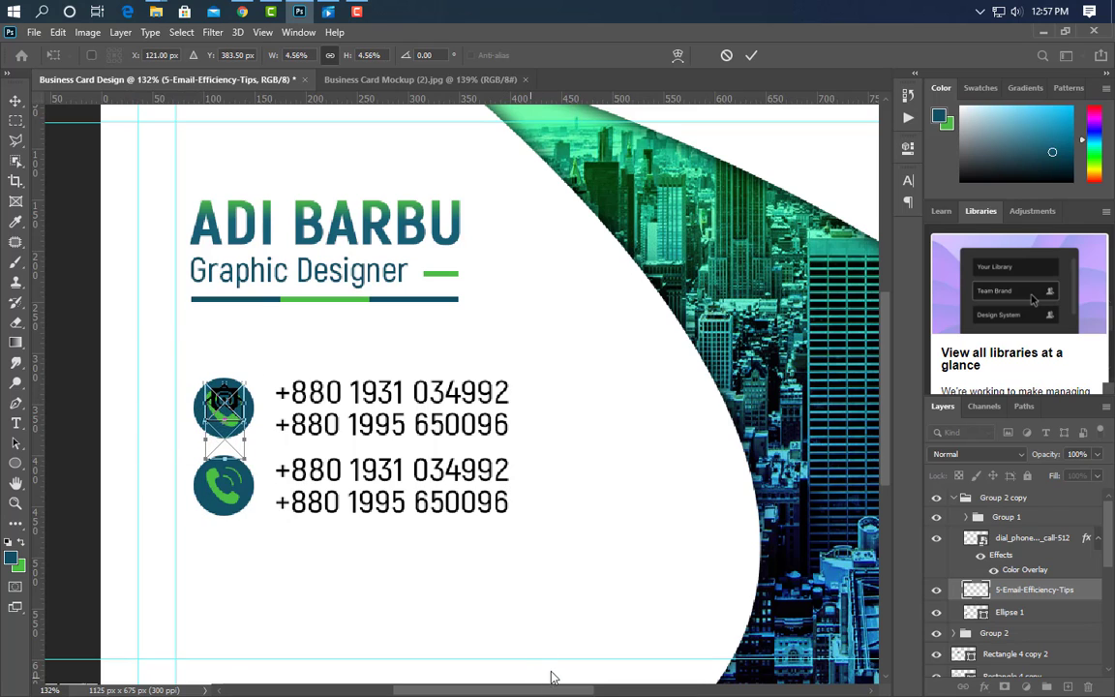
pyautogui.hotkey('shift', 'Down')
pyautogui.hotkey('shift', 'Down')
pyautogui.hotkey('shift', 'Down')
pyautogui.hotkey('shift', 'Down')
pyautogui.hotkey('shift', 'Down')
pyautogui.hotkey('shift', 'Down')
pyautogui.hotkey('shift', 'Down')
pyautogui.hotkey('shift', 'Down')
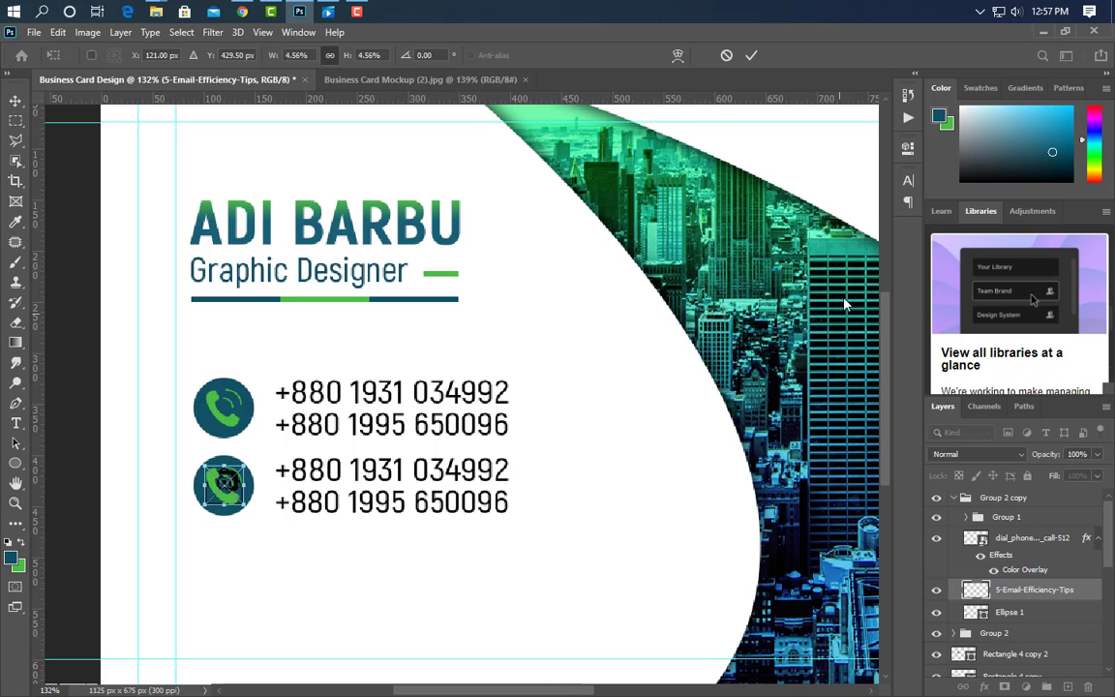
pyautogui.click(754, 57)
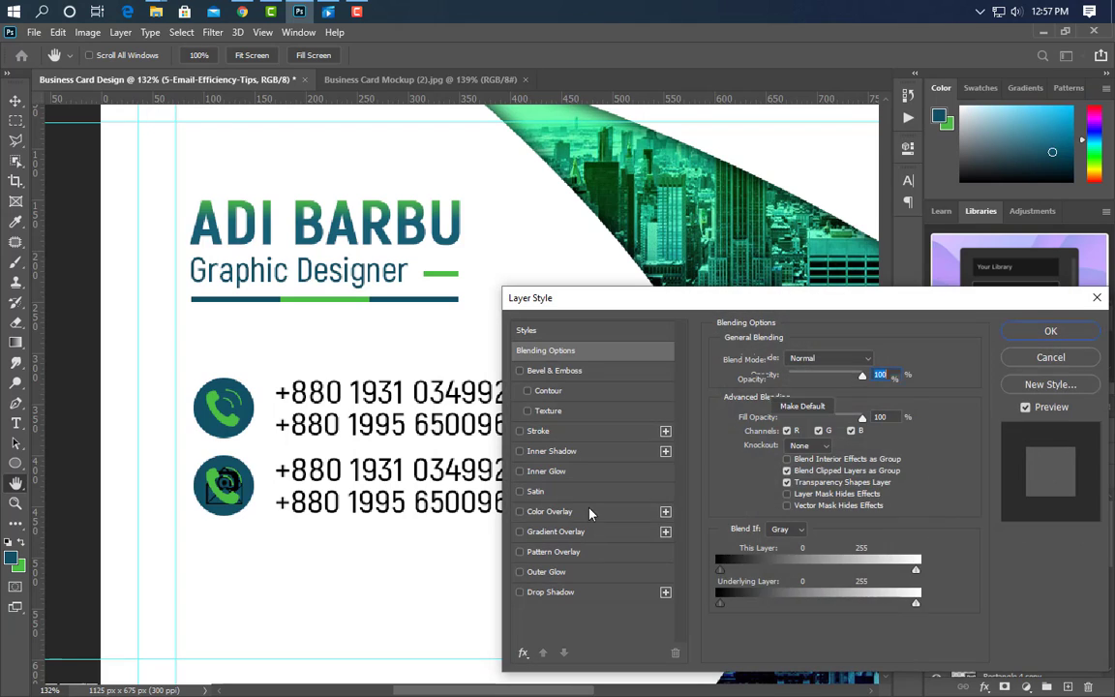
# Add a colour overlay to the email icon and move the old phone icon into Group 1.
pyautogui.click(549, 511)
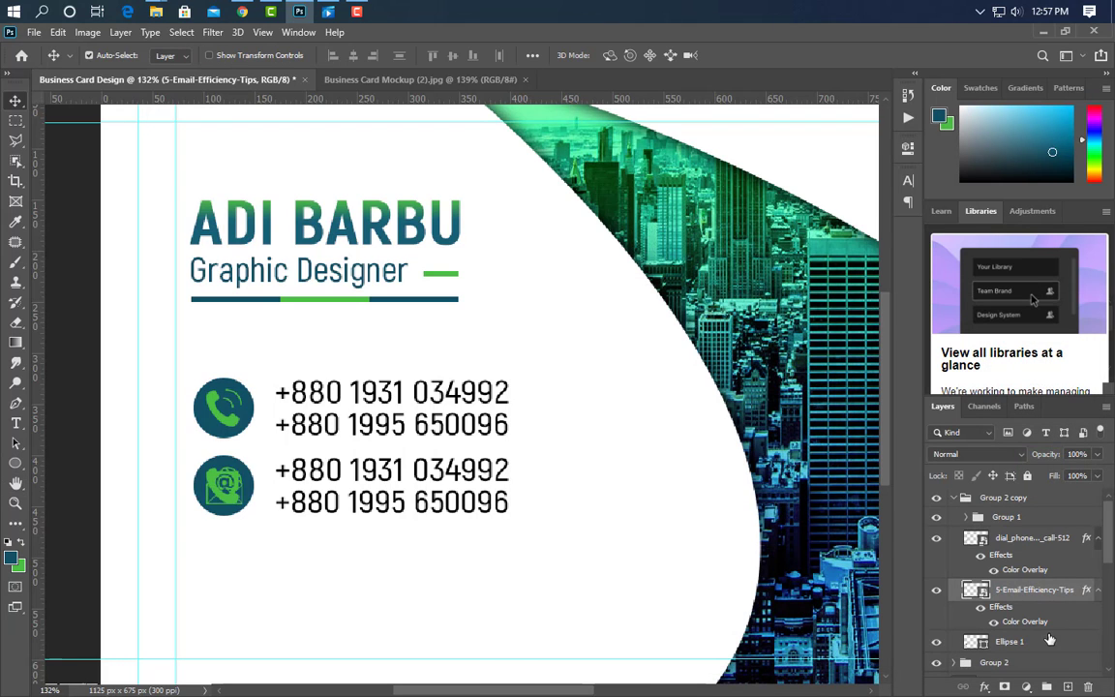
pyautogui.click(1082, 646)
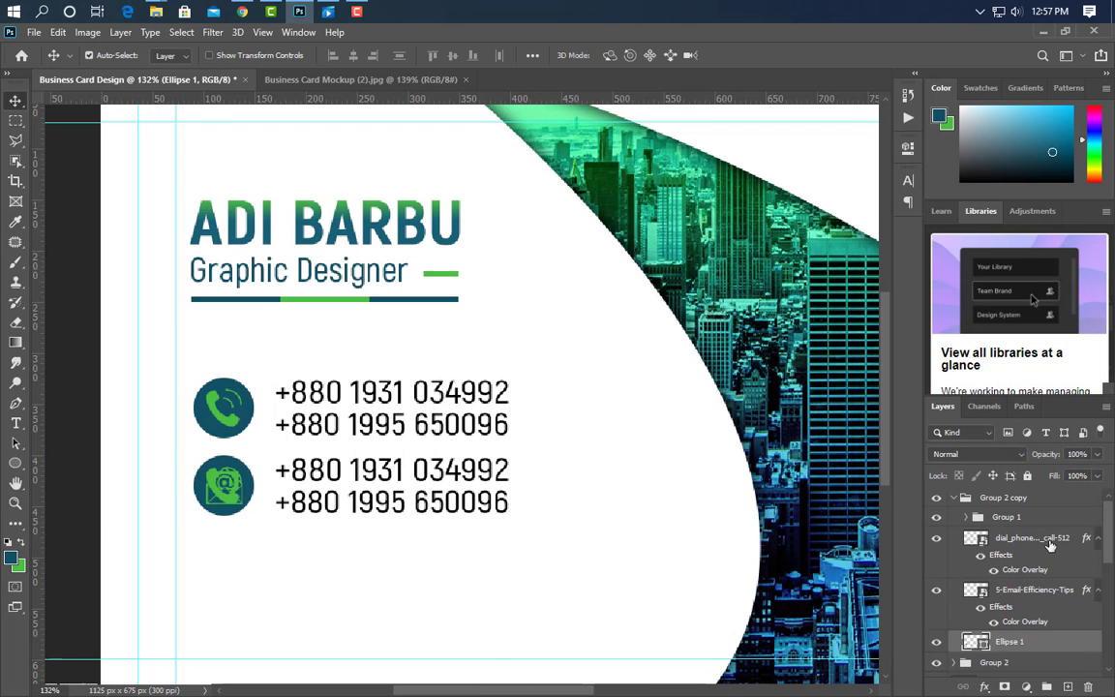
pyautogui.moveTo(1050, 545); pyautogui.dragTo(1007, 518)
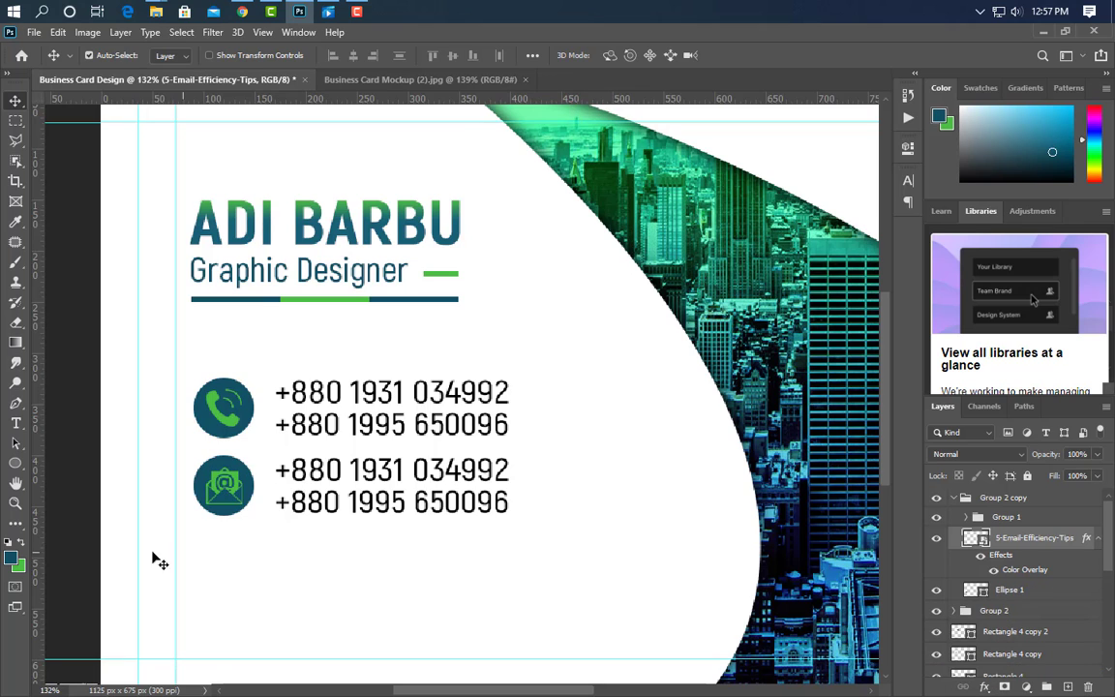
# Type a sample e-mail address over the first number line, then paste it over the second.
pyautogui.click(16, 423)
pyautogui.moveTo(274, 470); pyautogui.dragTo(506, 473)
pyautogui.write('example@gmai')
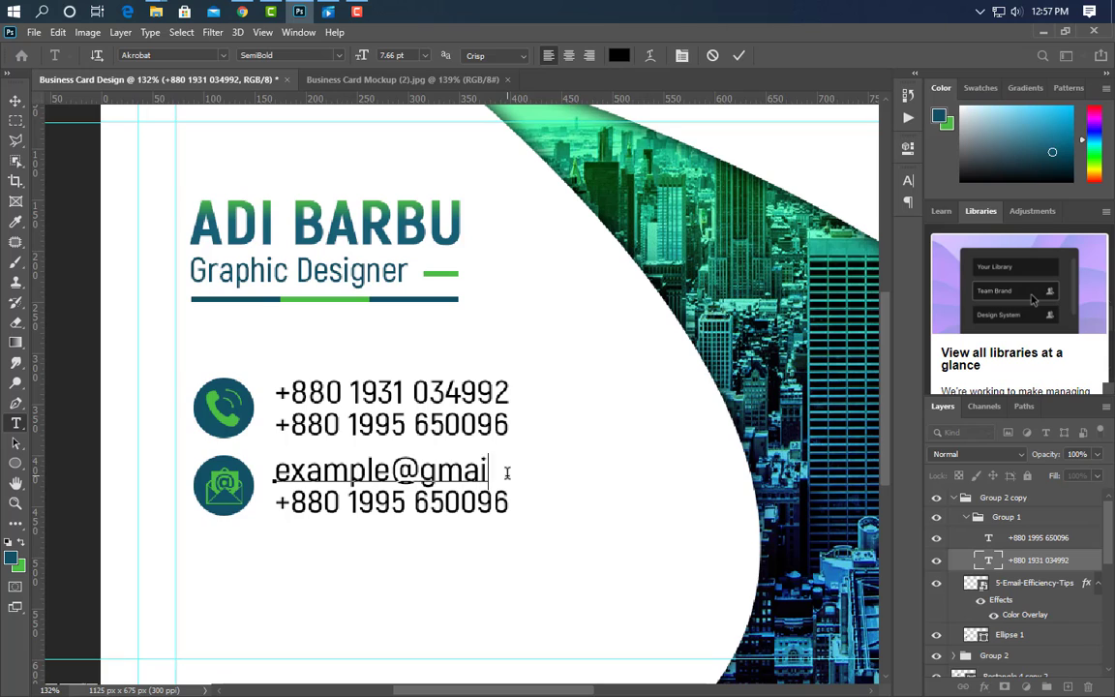
pyautogui.write('l.com')
pyautogui.click(744, 55)
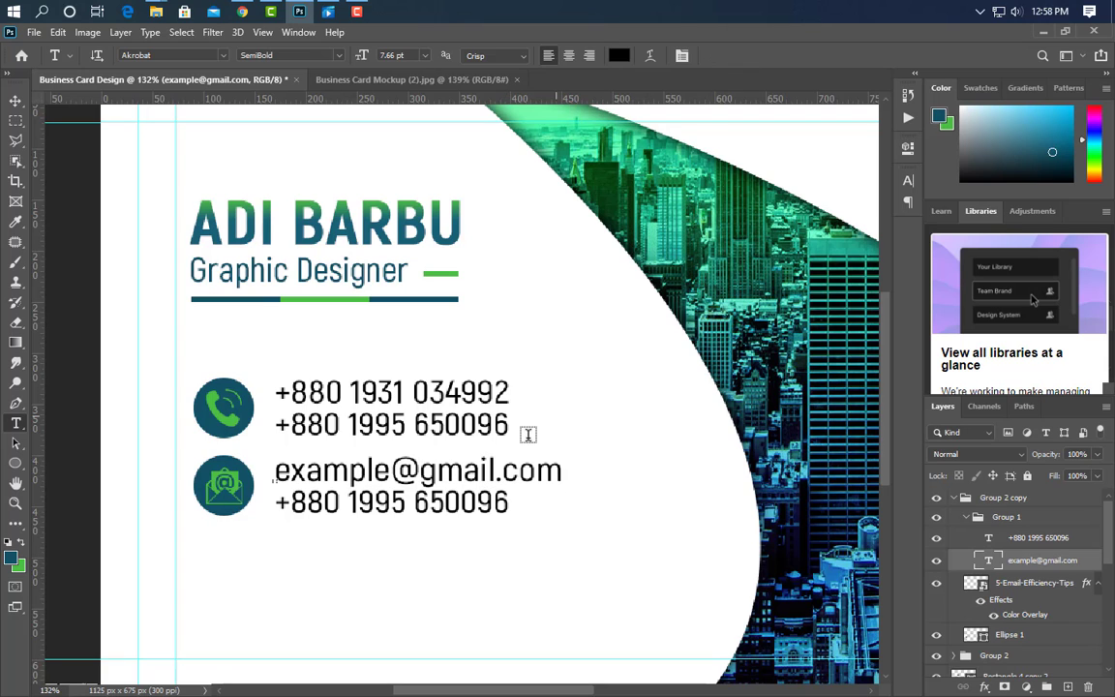
pyautogui.moveTo(279, 471); pyautogui.dragTo(607, 463)
pyautogui.hotkey('ctrl', 'c')
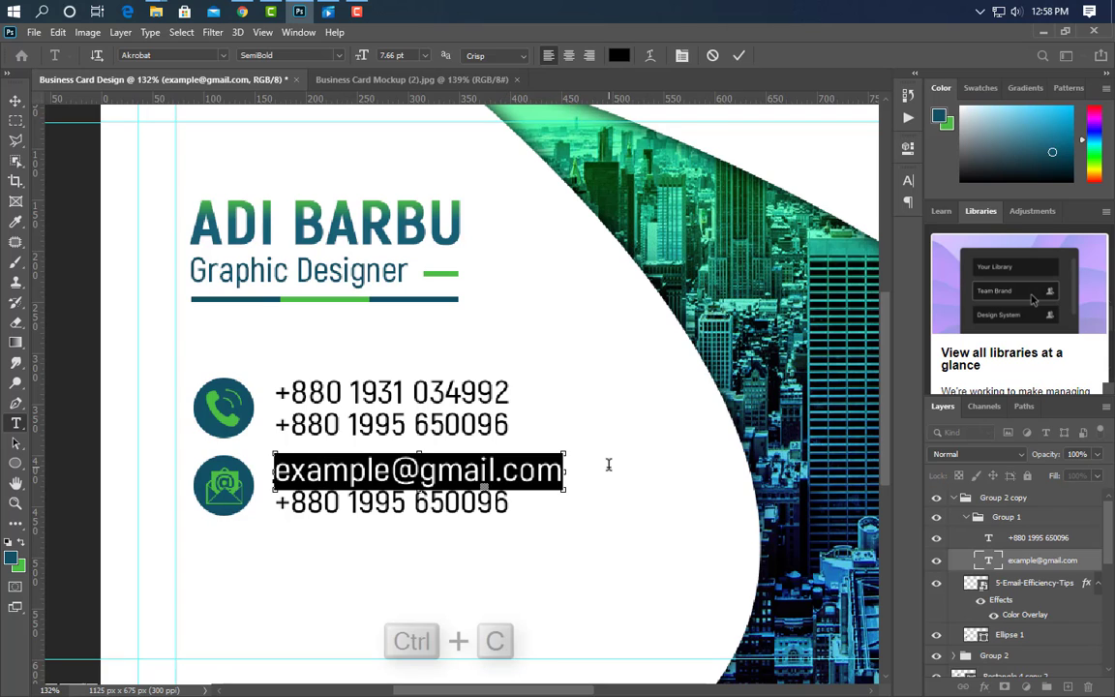
pyautogui.click(740, 55)
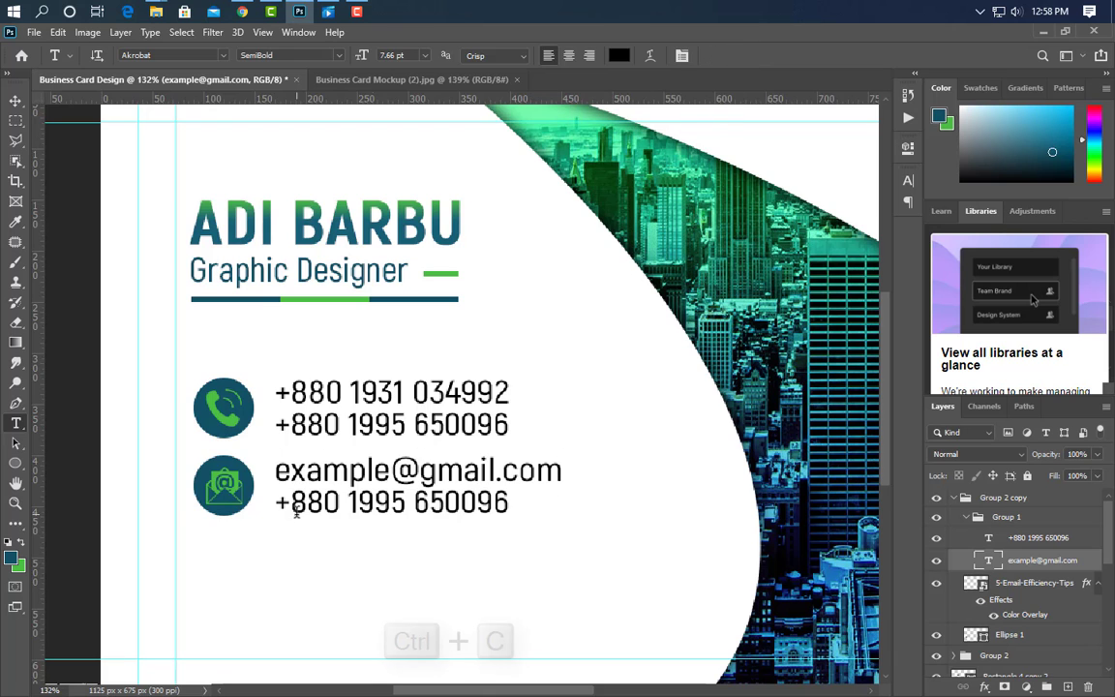
pyautogui.moveTo(275, 503); pyautogui.dragTo(523, 504)
pyautogui.hotkey('ctrl', 'v')
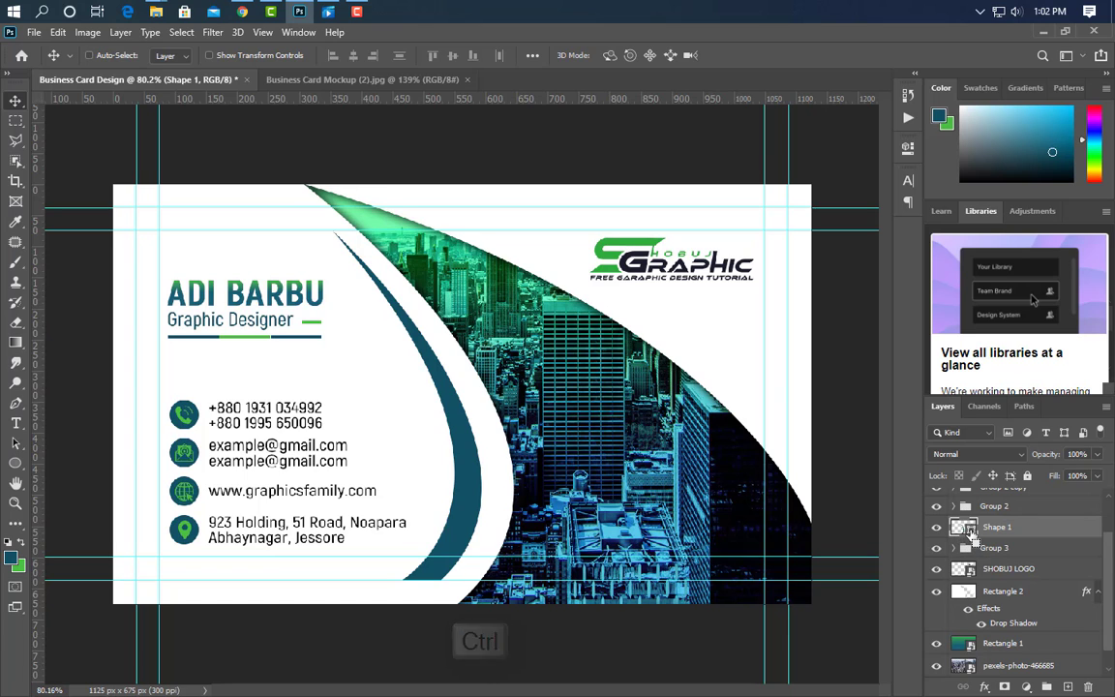
# Cut the teal curve's shape out of the white Rectangle 2 background and delete the curve layer.
pyautogui.keyDown('ctrl'); pyautogui.click(965, 531); pyautogui.keyUp('ctrl')
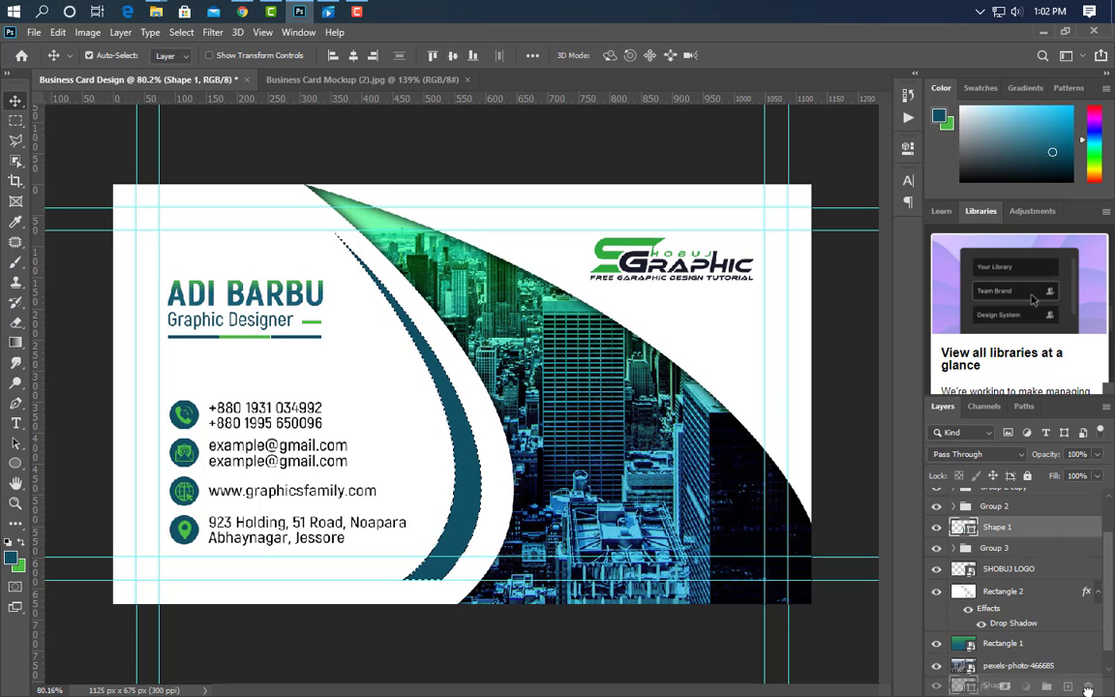
pyautogui.press('Delete')
pyautogui.click(1003, 569)
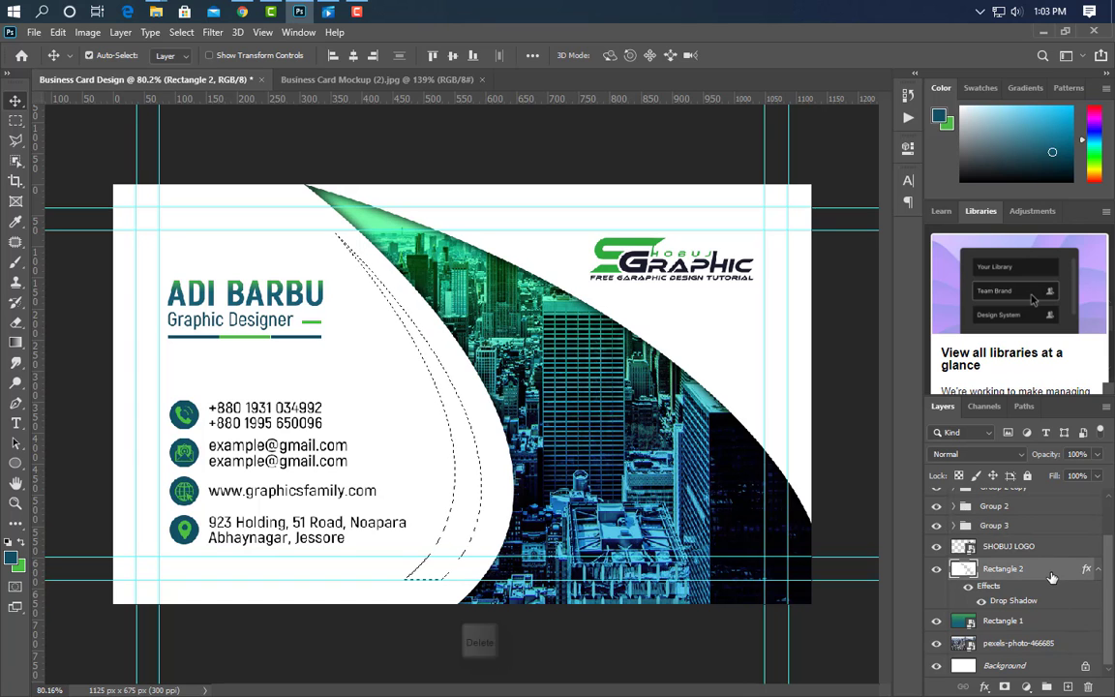
pyautogui.press('Delete')
pyautogui.hotkey('ctrl', 'd')
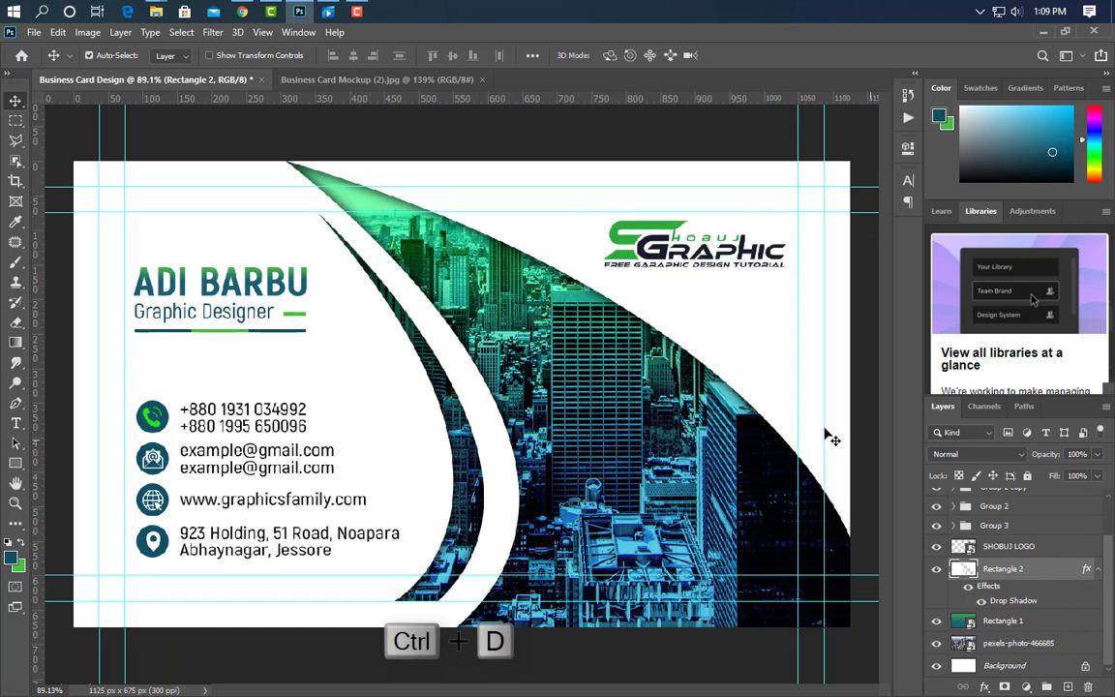
# Add a vertical gradient on a new Layer 1 with teal-green Gradient Overlay, clipped to the card.
pyautogui.click(1068, 687)
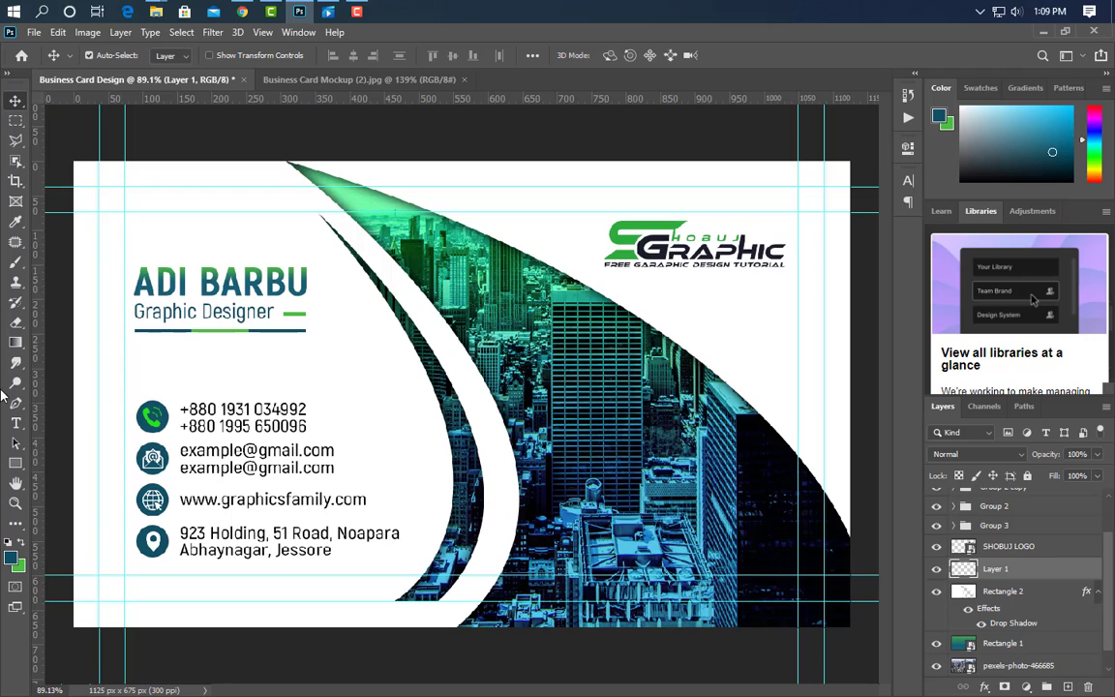
pyautogui.click(16, 341)
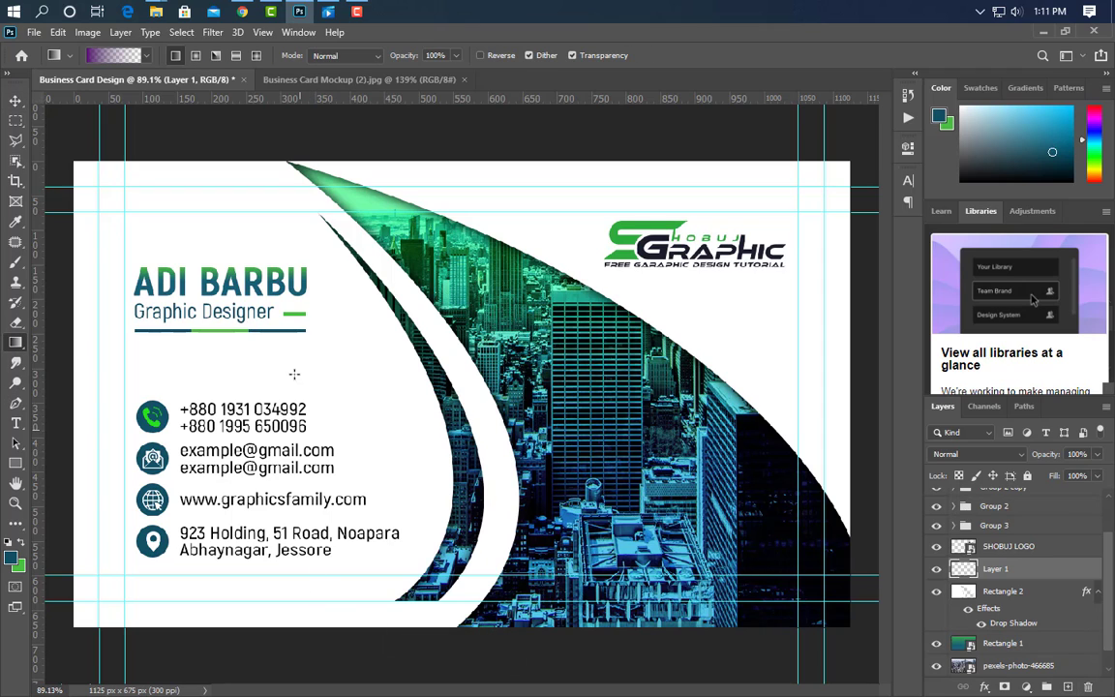
pyautogui.moveTo(312, 256); pyautogui.dragTo(313, 626)
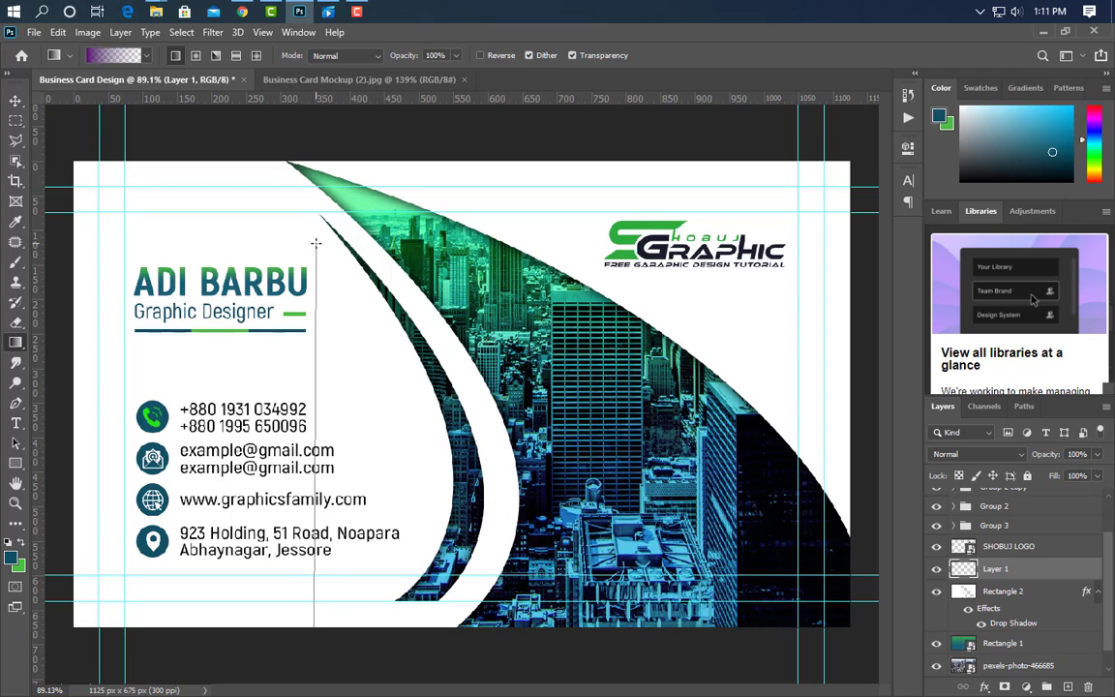
pyautogui.moveTo(315, 235); pyautogui.dragTo(315, 235)
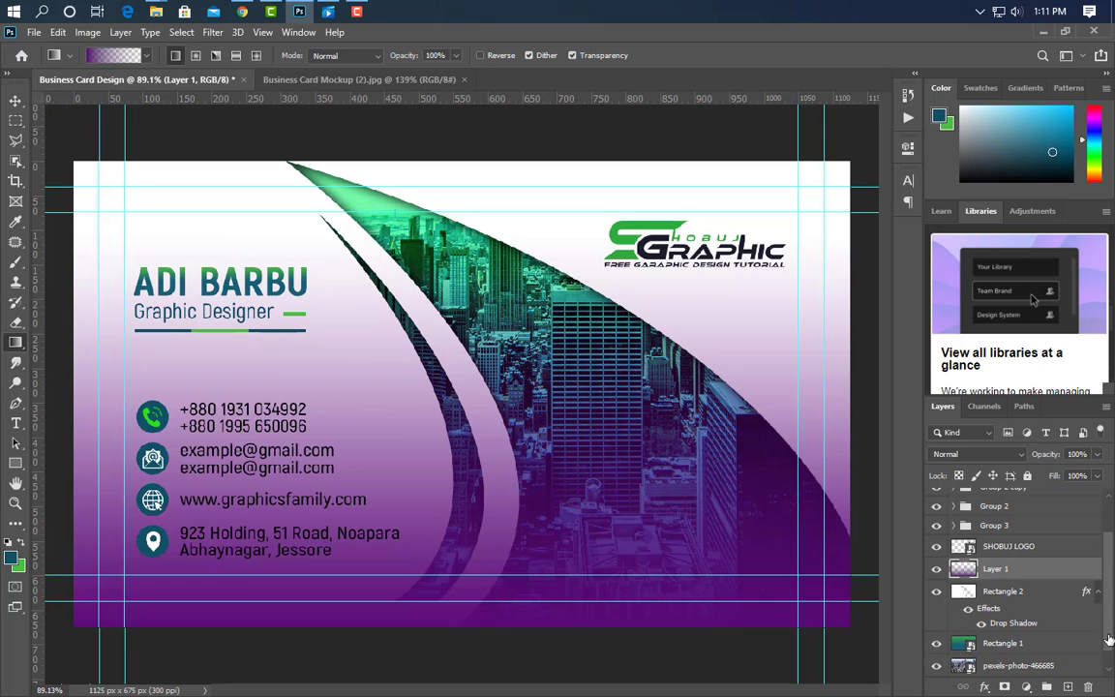
pyautogui.doubleClick(997, 576)
pyautogui.click(587, 534)
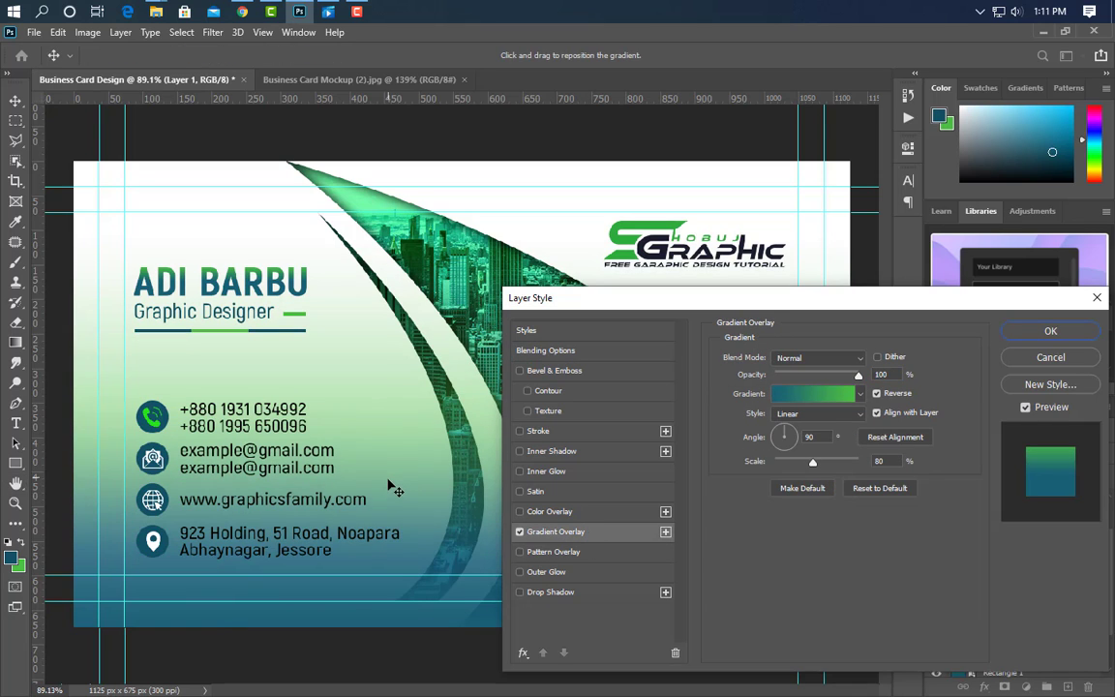
pyautogui.click(1058, 331)
pyautogui.rightClick(1056, 582)
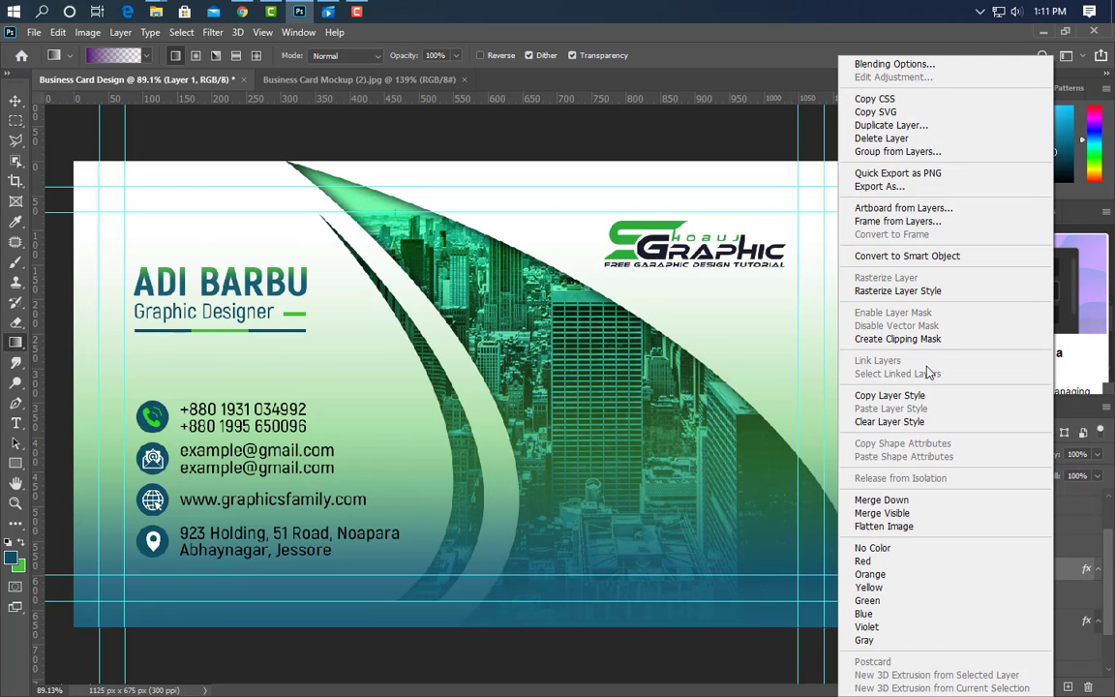
pyautogui.click(925, 346)
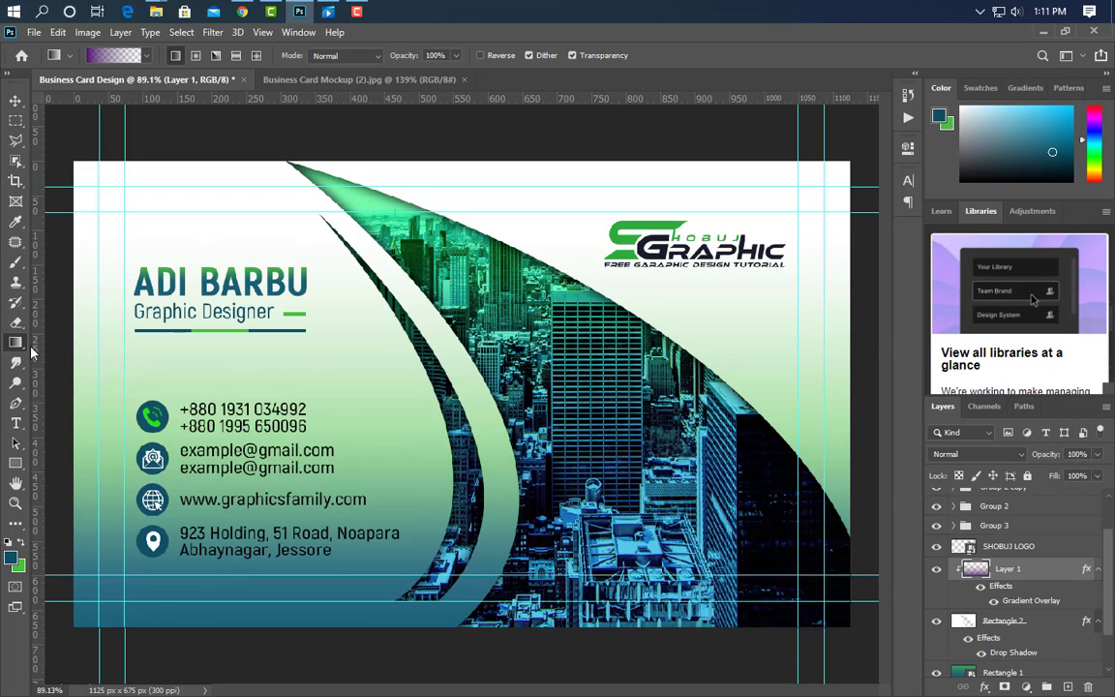
pyautogui.click(16, 323)
# Erase the gradient along the thin white band with a smaller eraser brush.
pyautogui.scroll(2, 487, 253)
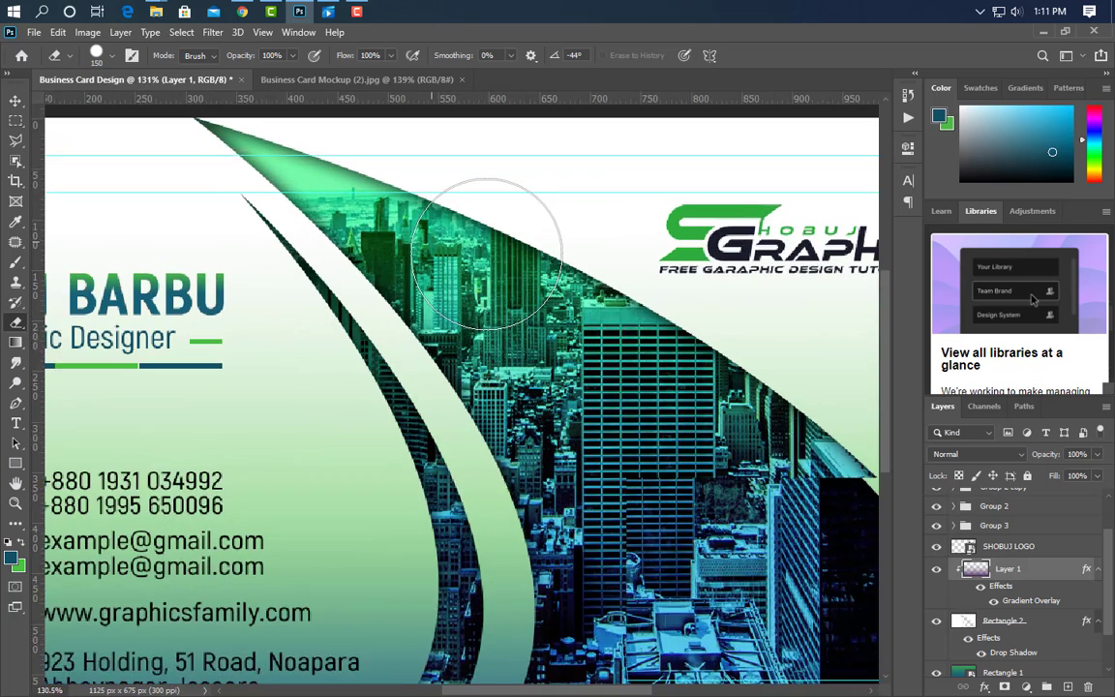
pyautogui.scroll(1, 487, 254)
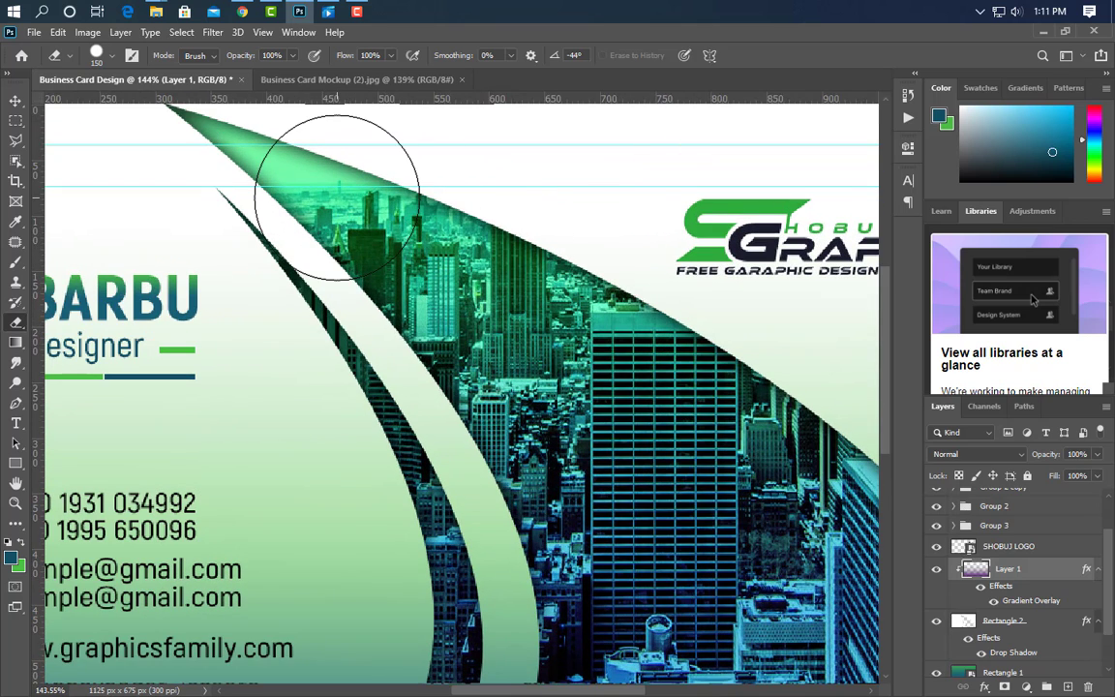
pyautogui.press('[')
pyautogui.press('[')
pyautogui.press('[')
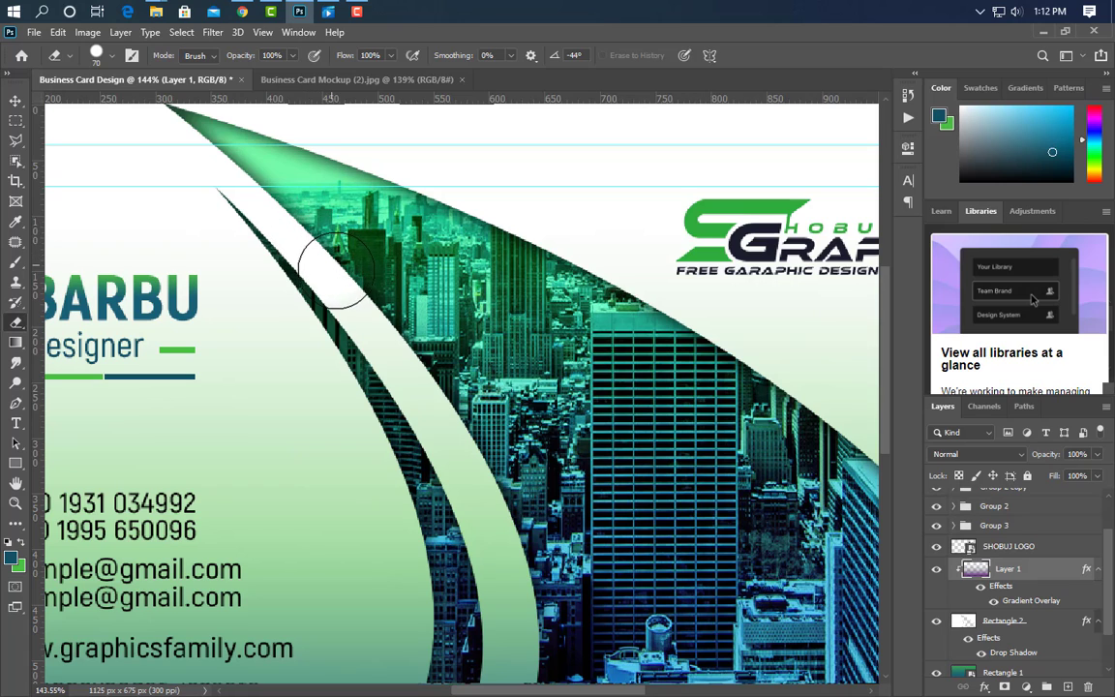
pyautogui.moveTo(369, 307); pyautogui.dragTo(430, 402)
pyautogui.scroll(-3, 494, 360)
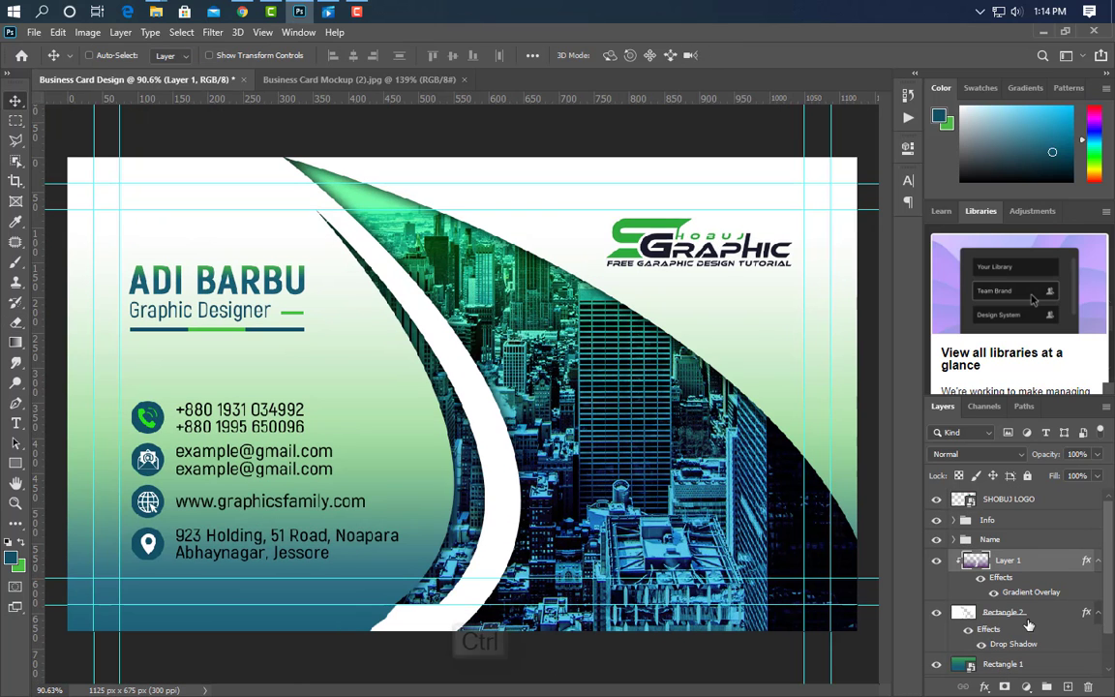
# Select Layer 1, Rectangle 2 and Rectangle 1, then the Name group.
pyautogui.keyDown('ctrl'); pyautogui.click(1007, 560); pyautogui.keyUp('ctrl')
pyautogui.keyDown('ctrl'); pyautogui.click(1003, 611); pyautogui.keyUp('ctrl')
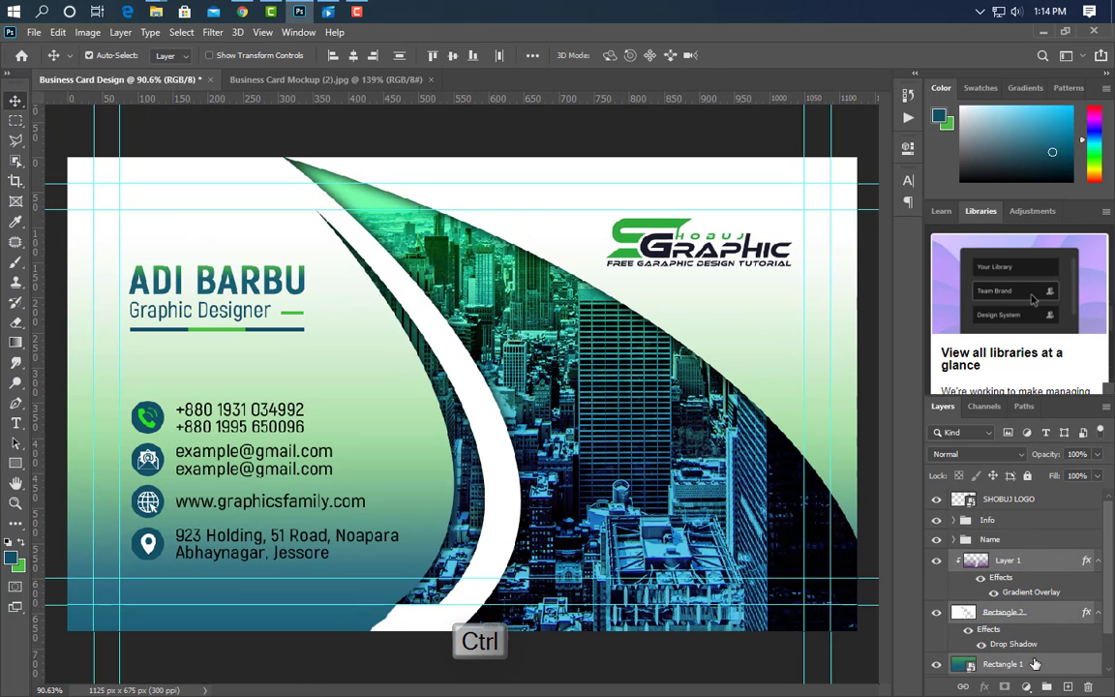
pyautogui.keyDown('ctrl'); pyautogui.click(1034, 664); pyautogui.keyUp('ctrl')
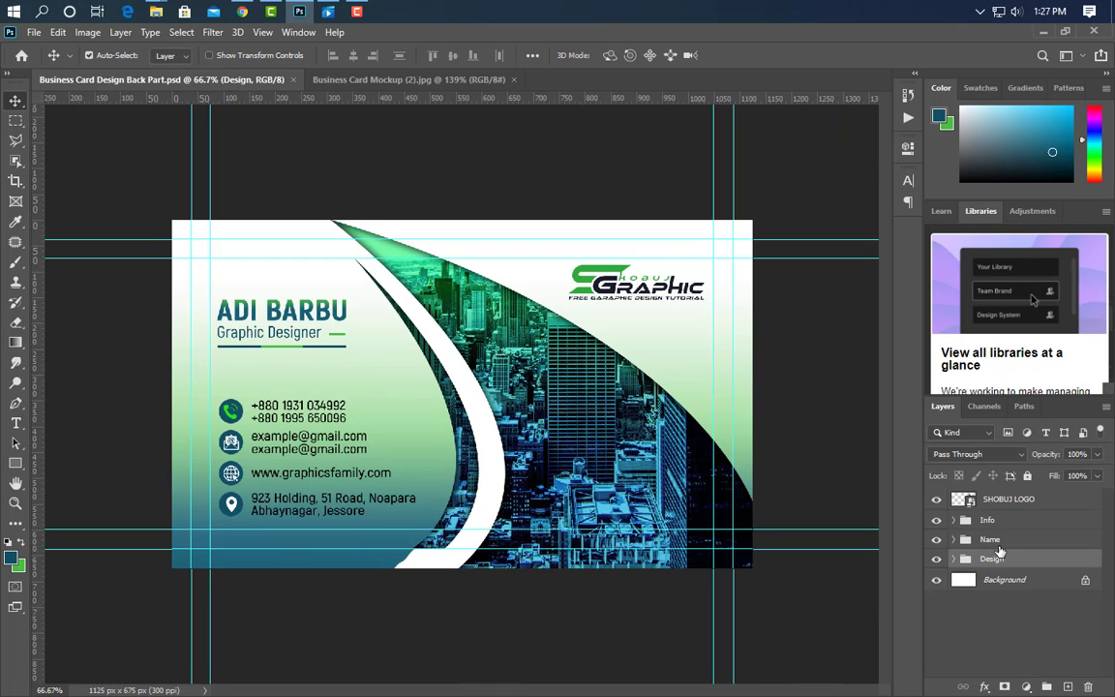
pyautogui.click(1028, 538)
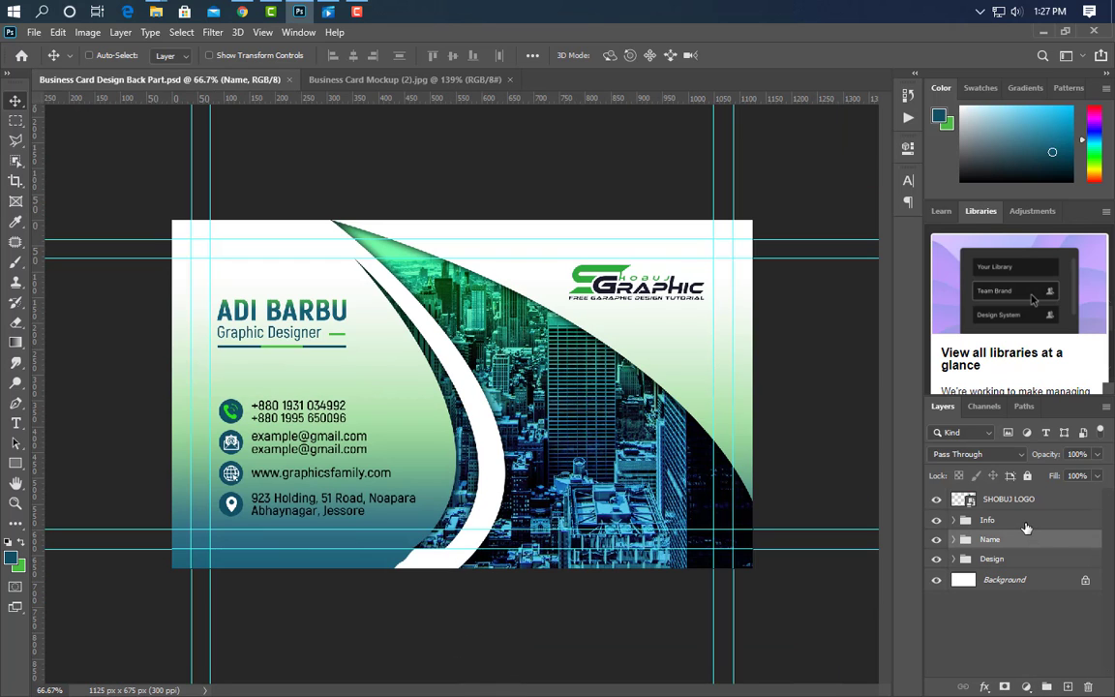
# Delete the Name and Info groups from the back card.
pyautogui.keyDown('ctrl'); pyautogui.click(1027, 525); pyautogui.keyUp('ctrl')
pyautogui.moveTo(1049, 545); pyautogui.dragTo(1089, 687)
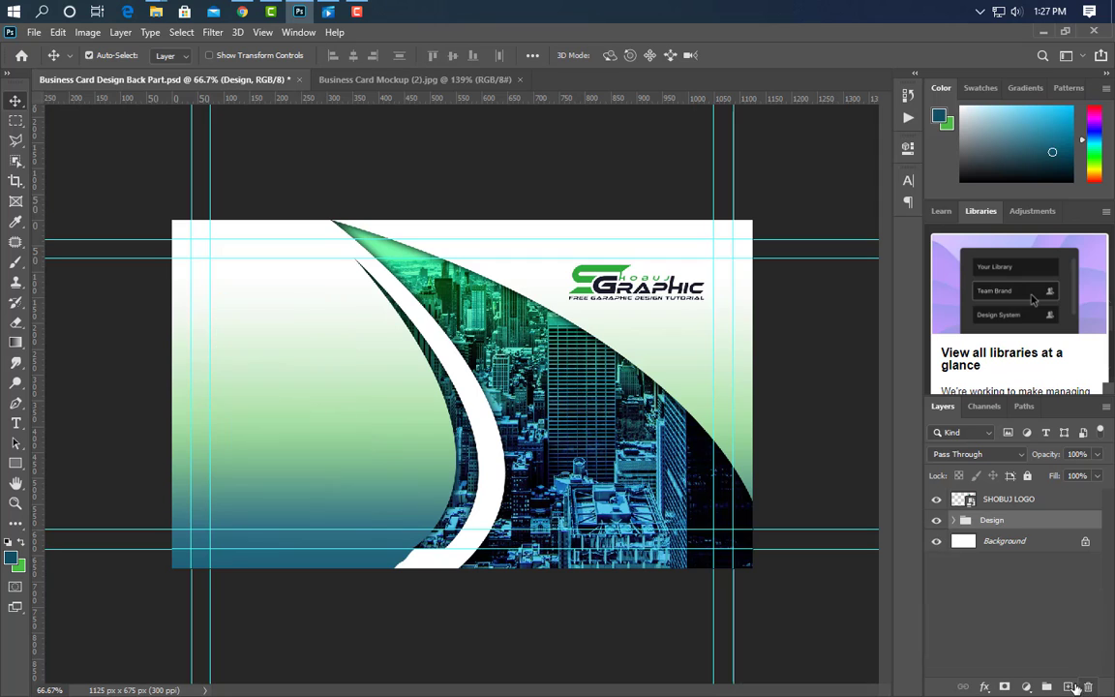
pyautogui.hotkey('ctrl', '+')
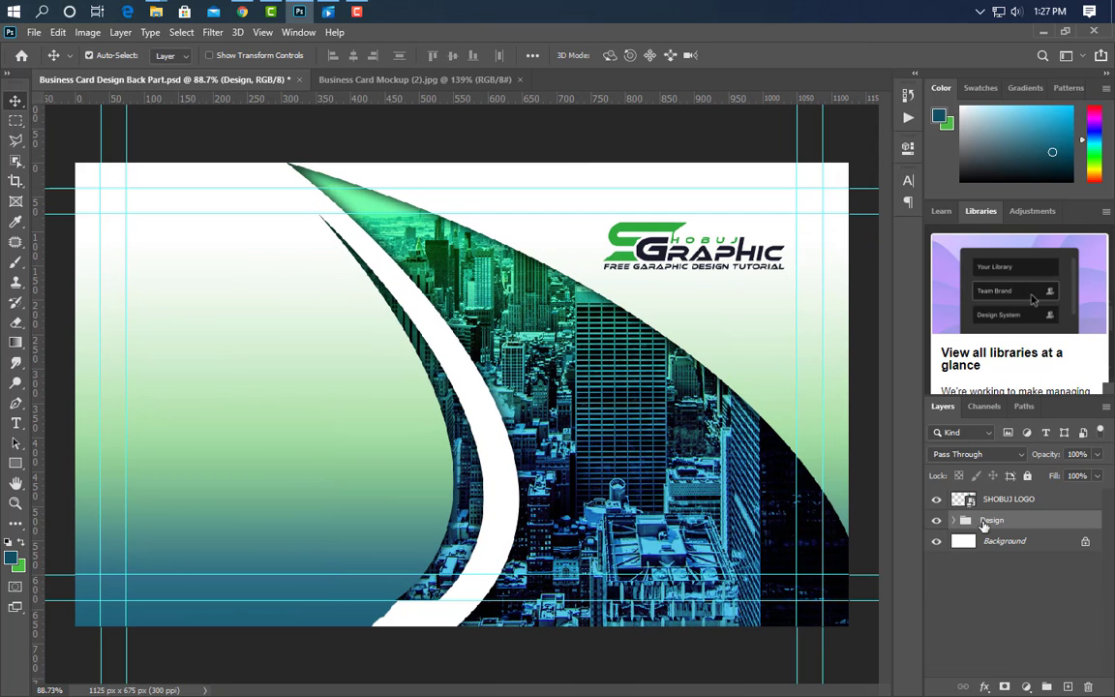
# Flip the Rectangle 2 white shape horizontally and vertically.
pyautogui.click(956, 521)
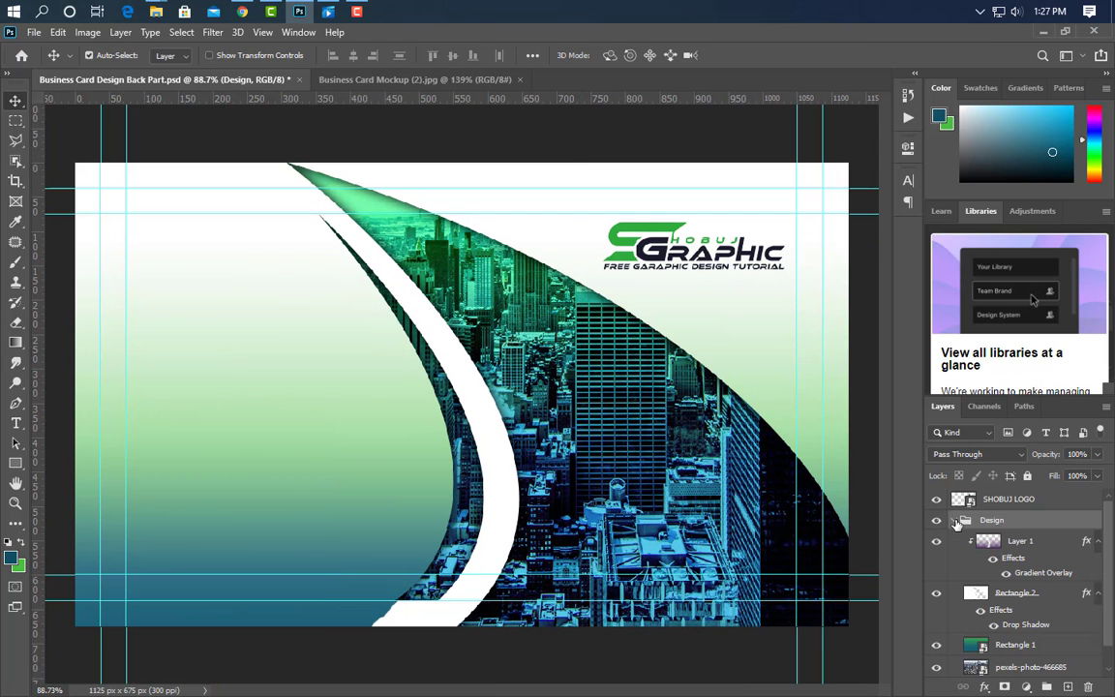
pyautogui.click(1033, 594)
pyautogui.hotkey('ctrl', 't')
pyautogui.rightClick(626, 143)
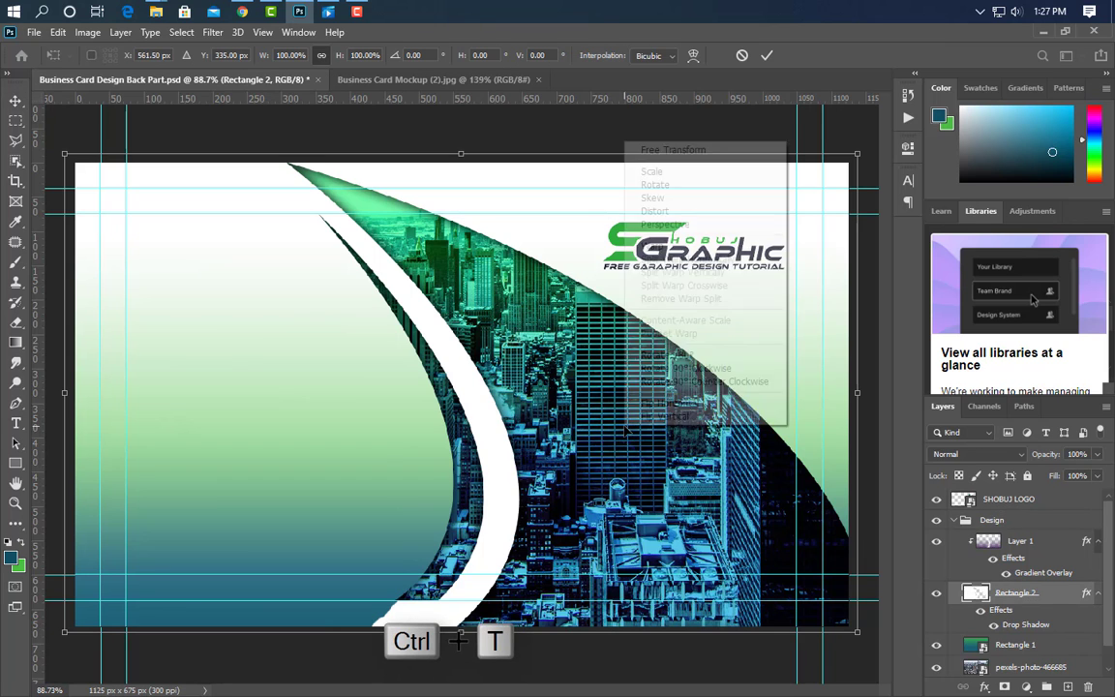
pyautogui.click(677, 407)
pyautogui.rightClick(647, 403)
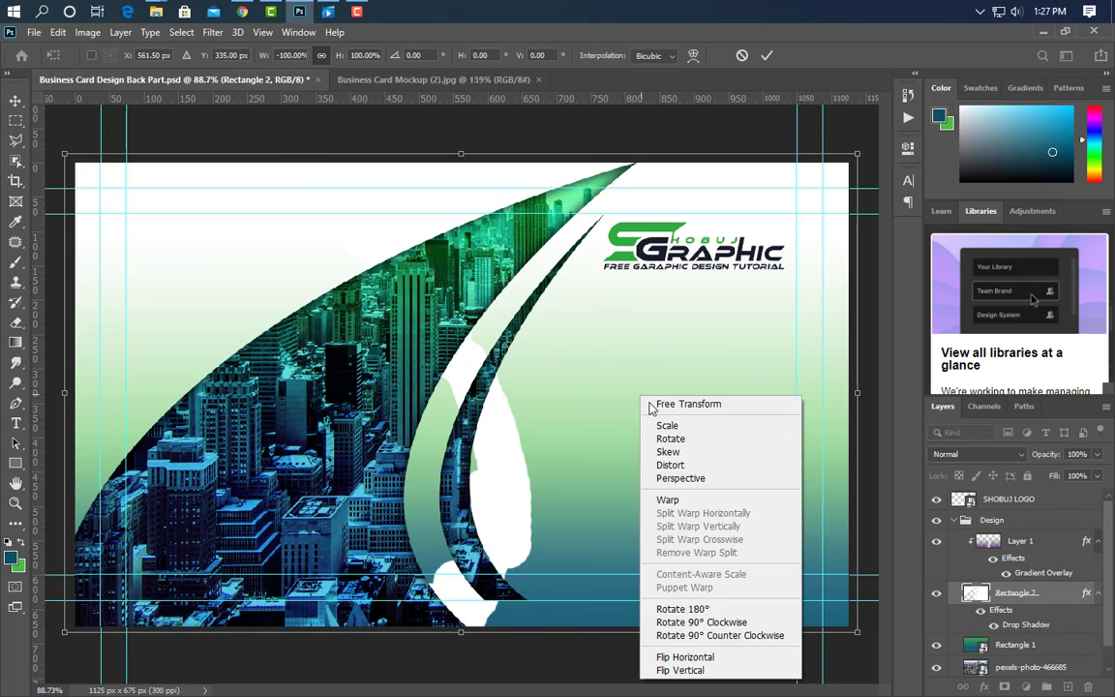
pyautogui.click(678, 668)
pyautogui.click(765, 56)
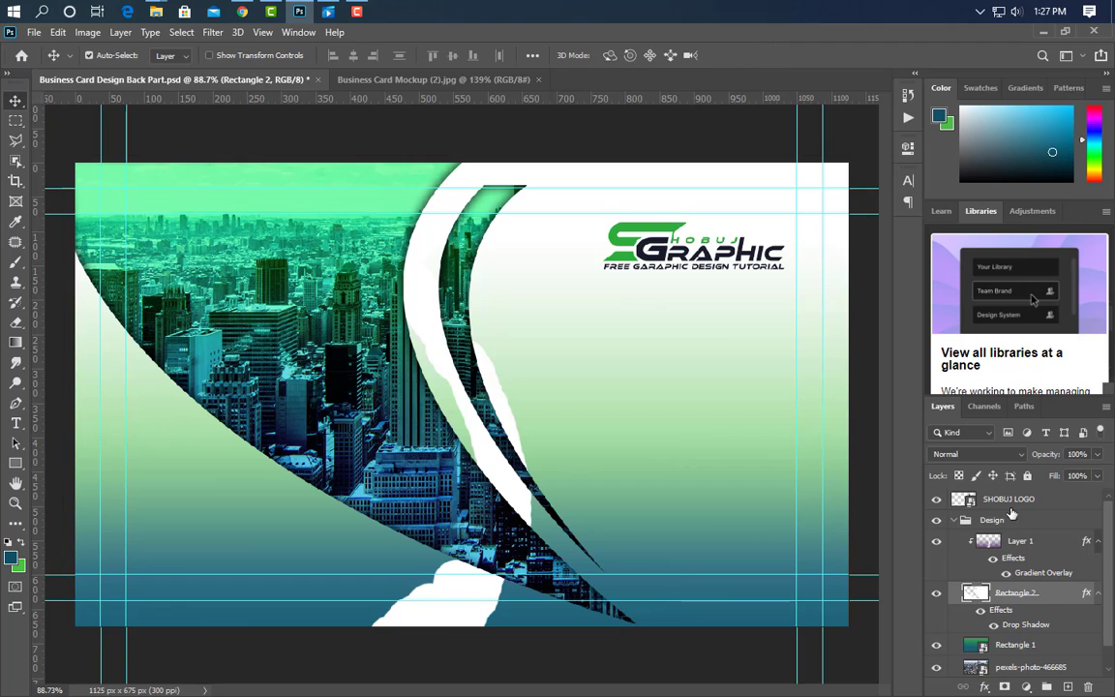
# Replace the old gradient Layer 1 with a new layer holding a gradient and Gradient Overlay.
pyautogui.moveTo(1057, 548); pyautogui.dragTo(1088, 686)
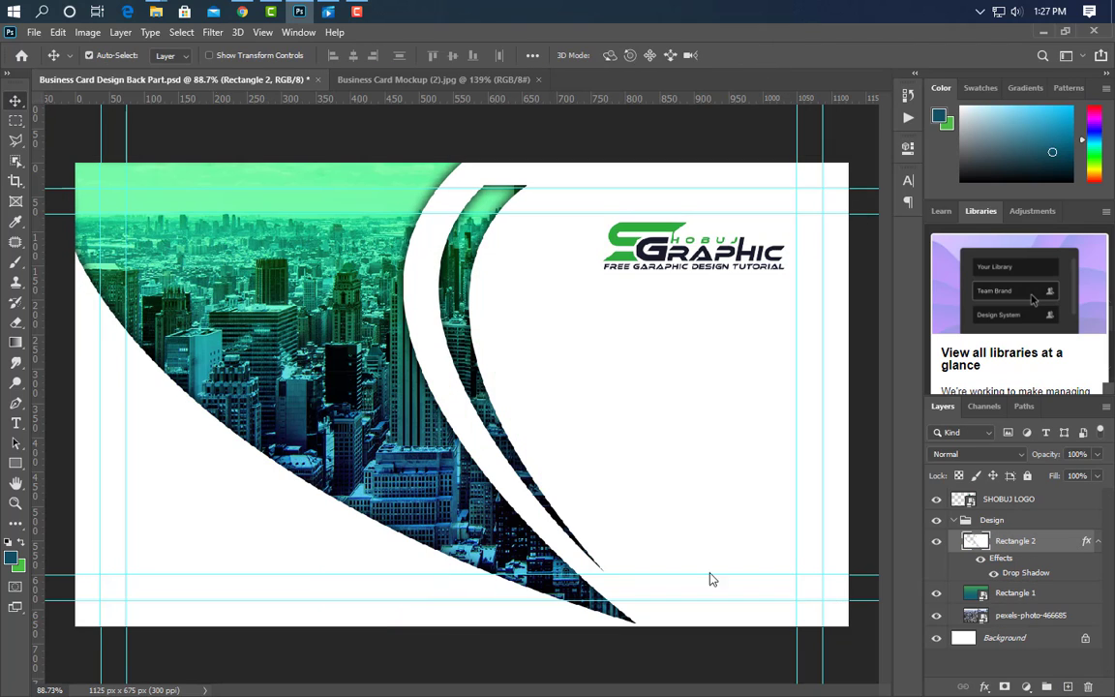
pyautogui.click(1066, 686)
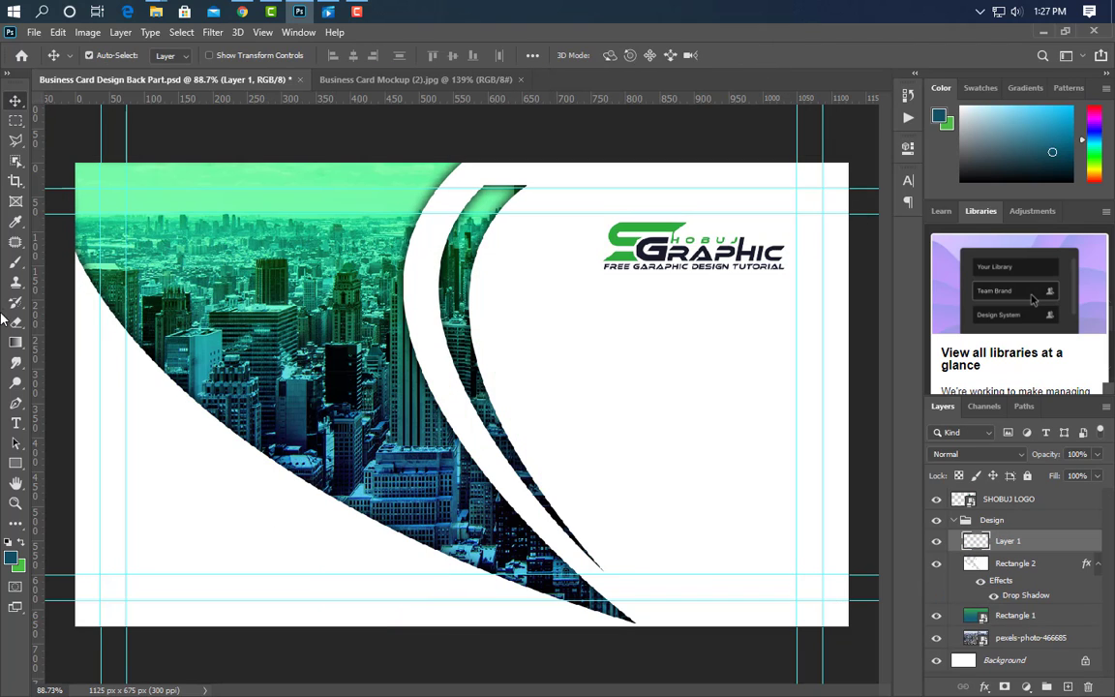
pyautogui.click(16, 342)
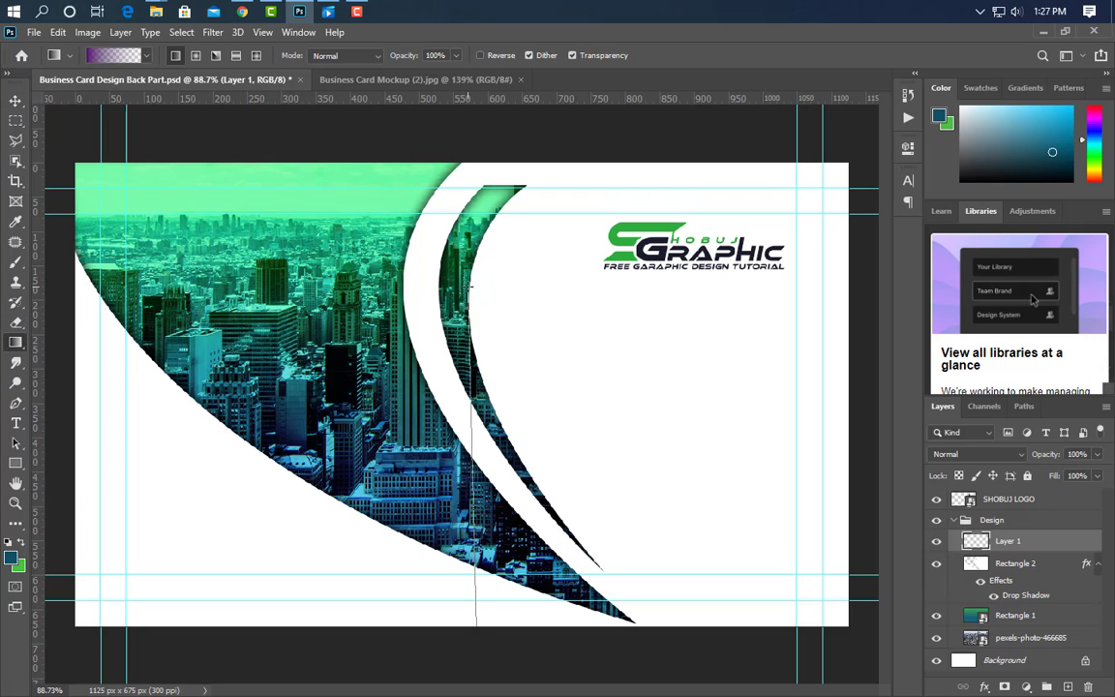
pyautogui.moveTo(470, 281); pyautogui.dragTo(469, 279)
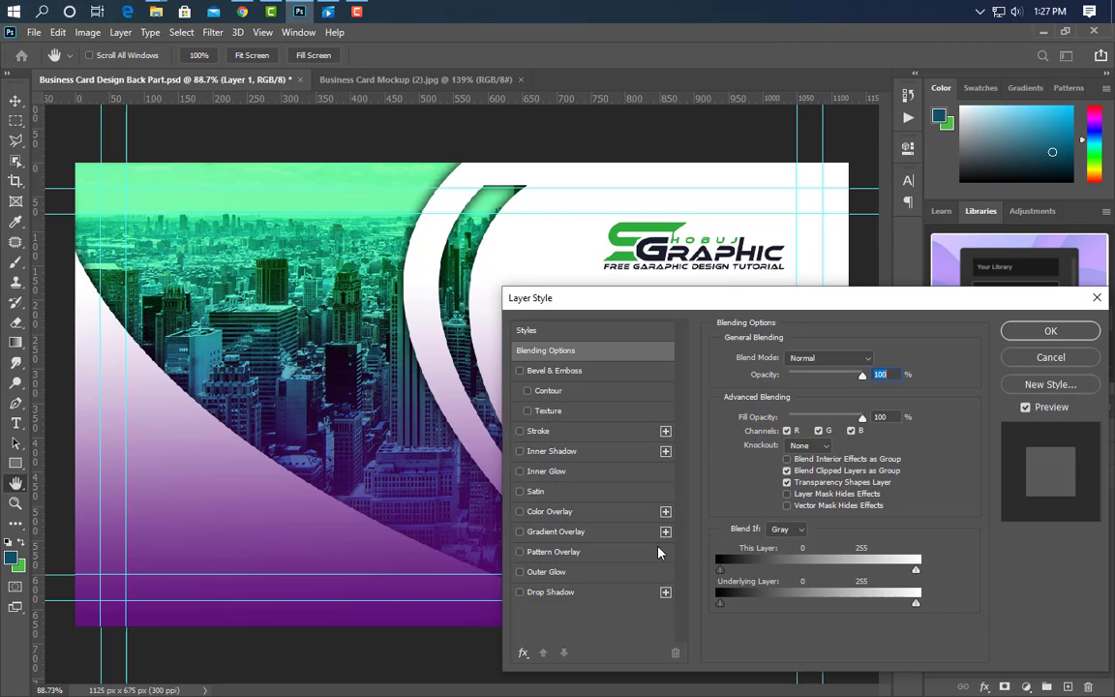
pyautogui.click(610, 533)
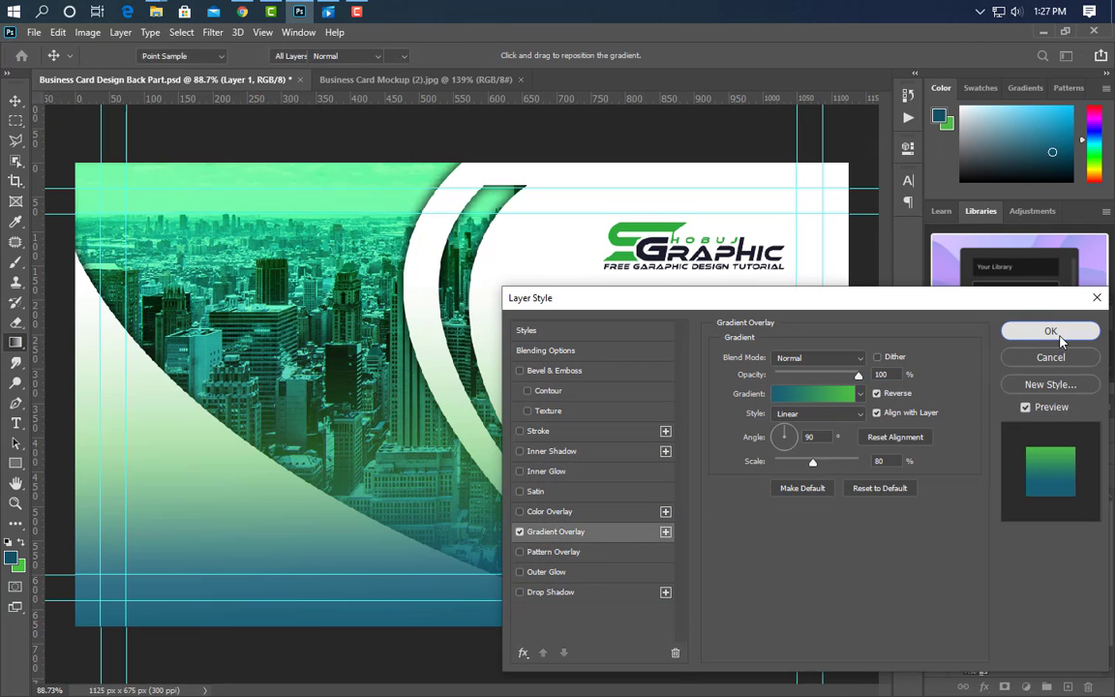
pyautogui.click(1050, 331)
# Clip the gradient layer to the white shape, then select the SHOBUJ LOGO layer.
pyautogui.rightClick(1070, 538)
pyautogui.click(924, 339)
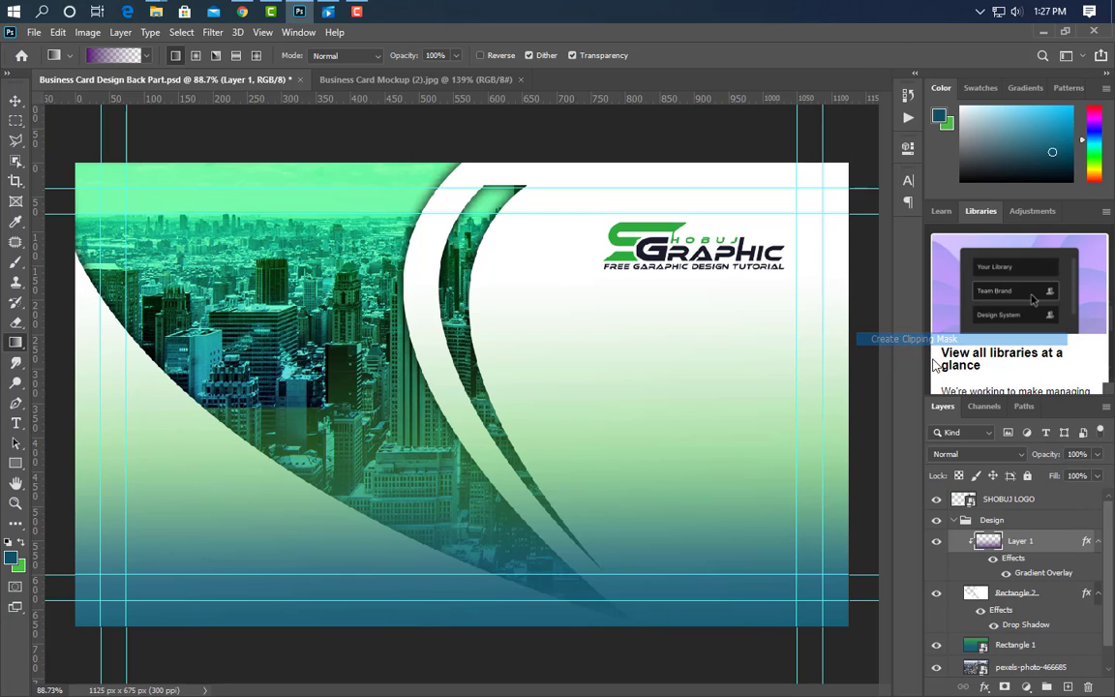
pyautogui.click(14, 103)
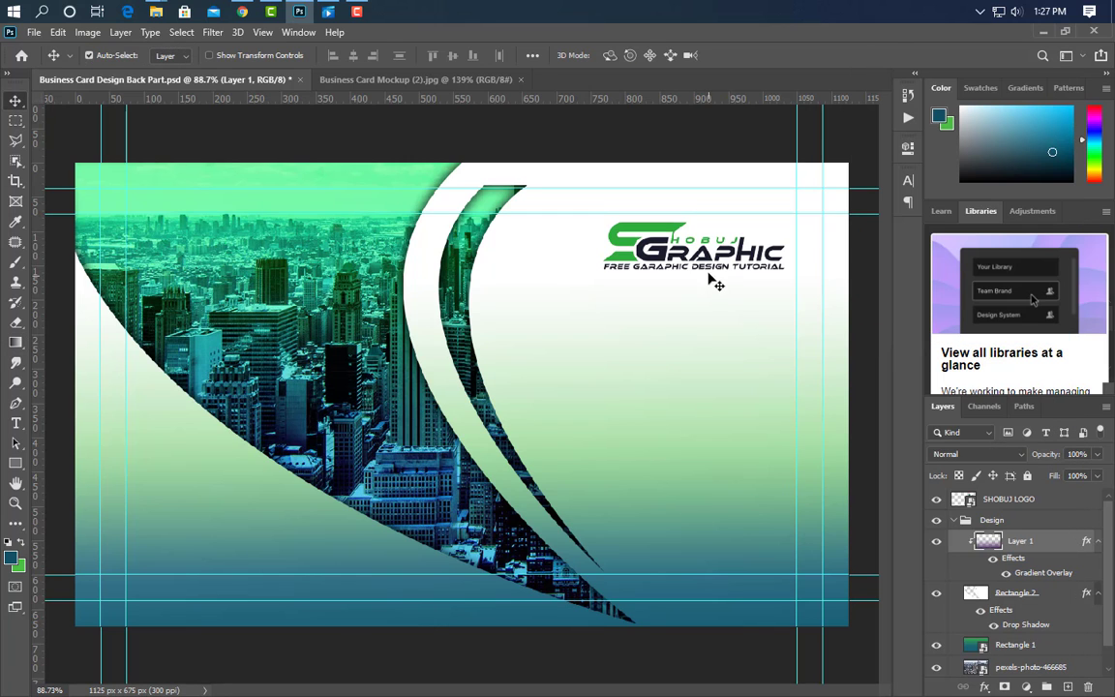
pyautogui.keyDown('ctrl'); pyautogui.click(716, 279); pyautogui.keyUp('ctrl')
# Nudge the SHOBUJ LOGO slightly down and scale it up proportionally to about 13%.
pyautogui.hotkey('ctrl', 't')
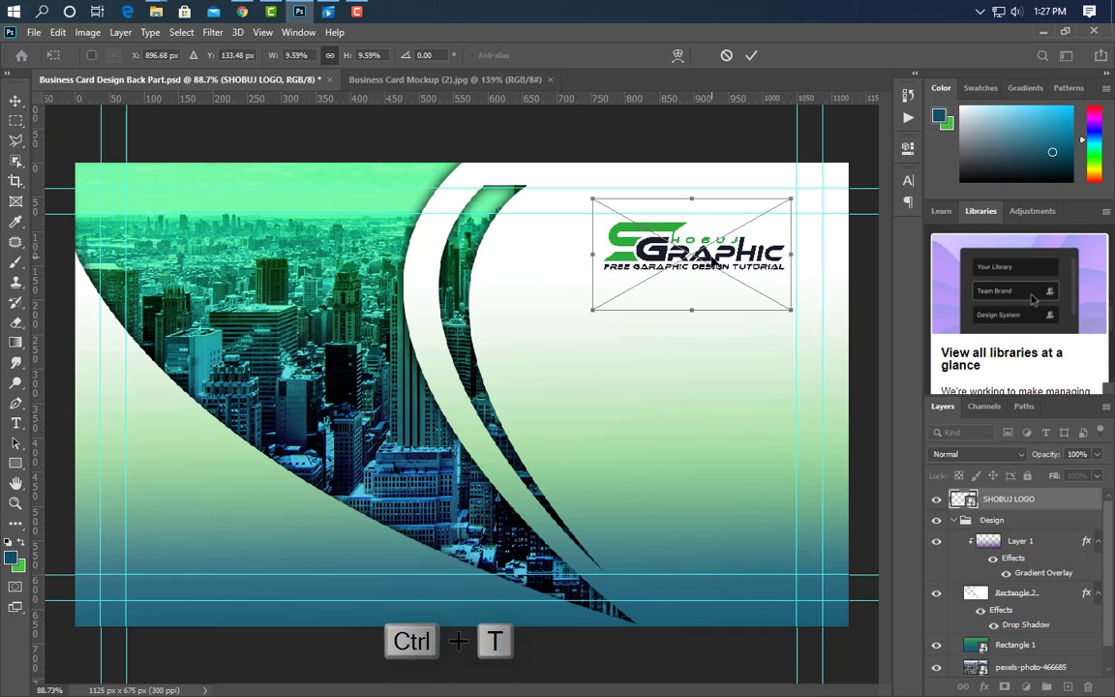
pyautogui.moveTo(717, 262); pyautogui.dragTo(711, 287)
pyautogui.moveTo(588, 281); pyautogui.dragTo(521, 290)
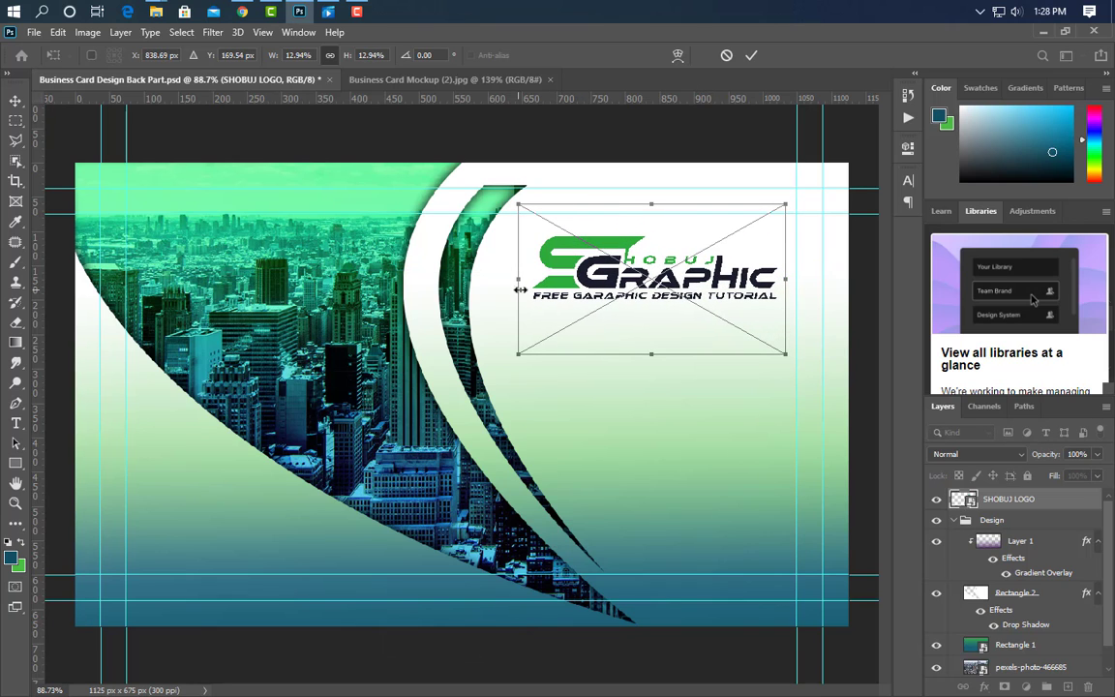
pyautogui.click(751, 55)
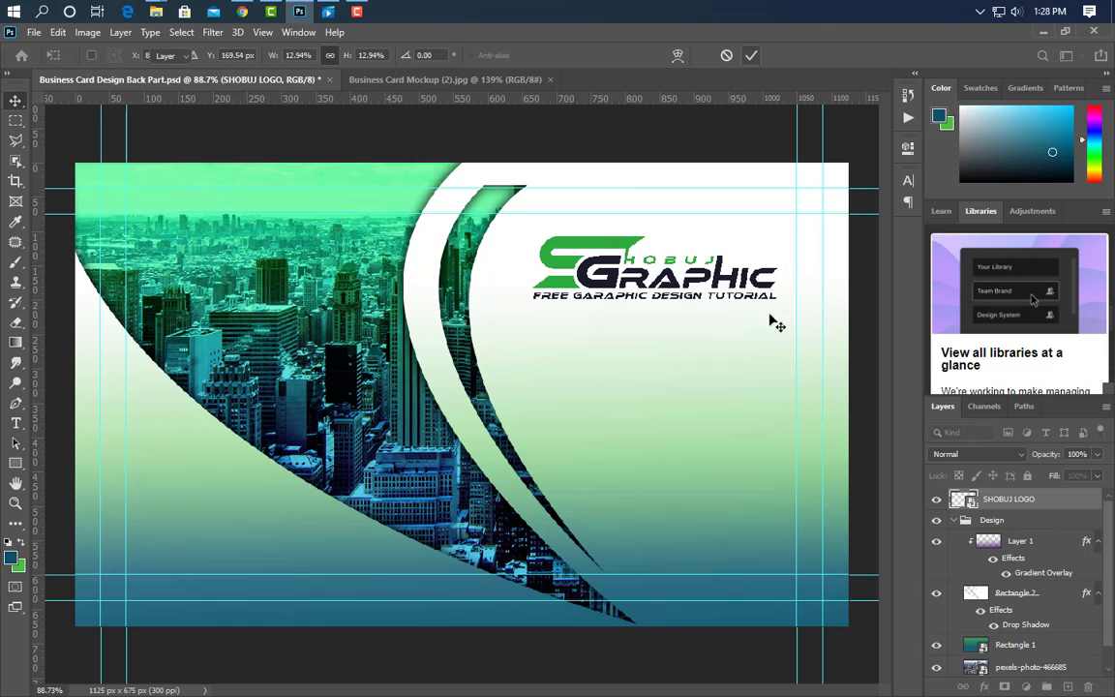
pyautogui.click(299, 12)
# Place the QR code file on the card, shrunk to about 10% at the lower right.
pyautogui.moveTo(366, 284); pyautogui.dragTo(573, 463)
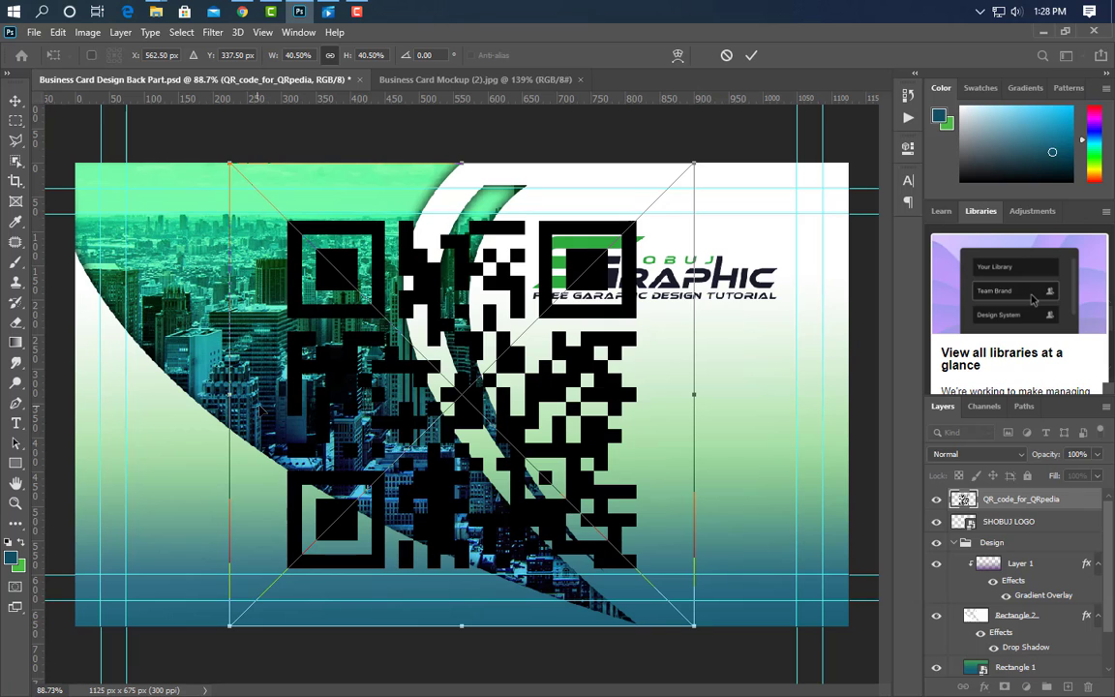
pyautogui.moveTo(230, 394); pyautogui.dragTo(592, 415)
pyautogui.moveTo(681, 412); pyautogui.dragTo(716, 446)
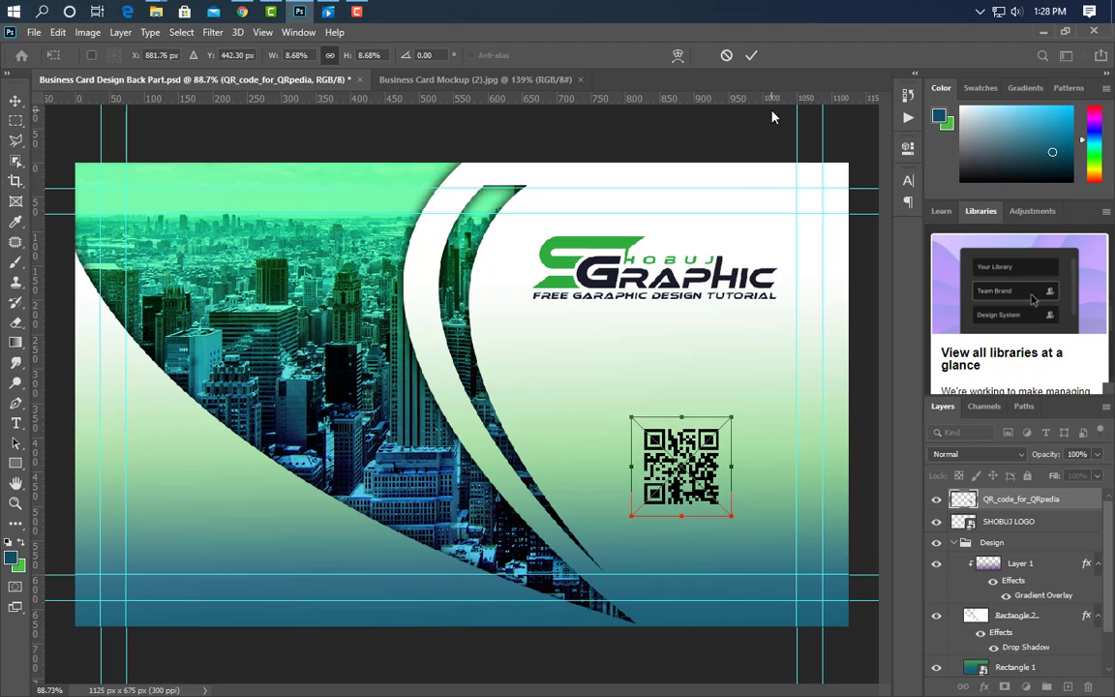
pyautogui.click(752, 56)
# Draw a square beneath the QR code layer and open its fill colour to make it white.
pyautogui.click(17, 462)
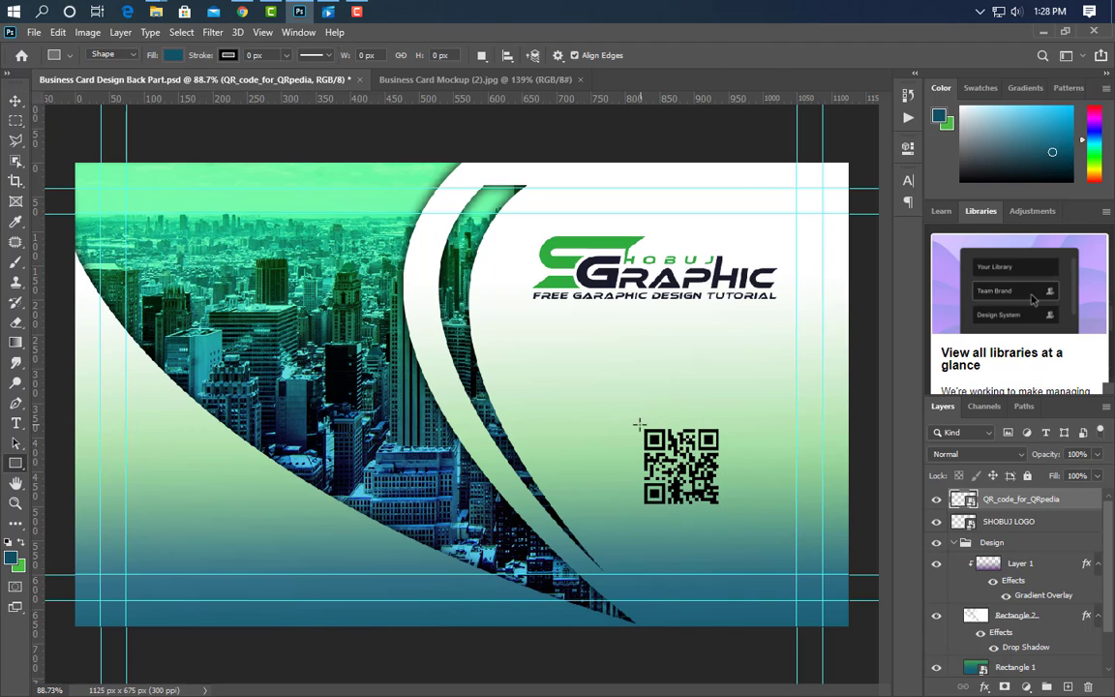
pyautogui.moveTo(634, 421); pyautogui.dragTo(734, 510)
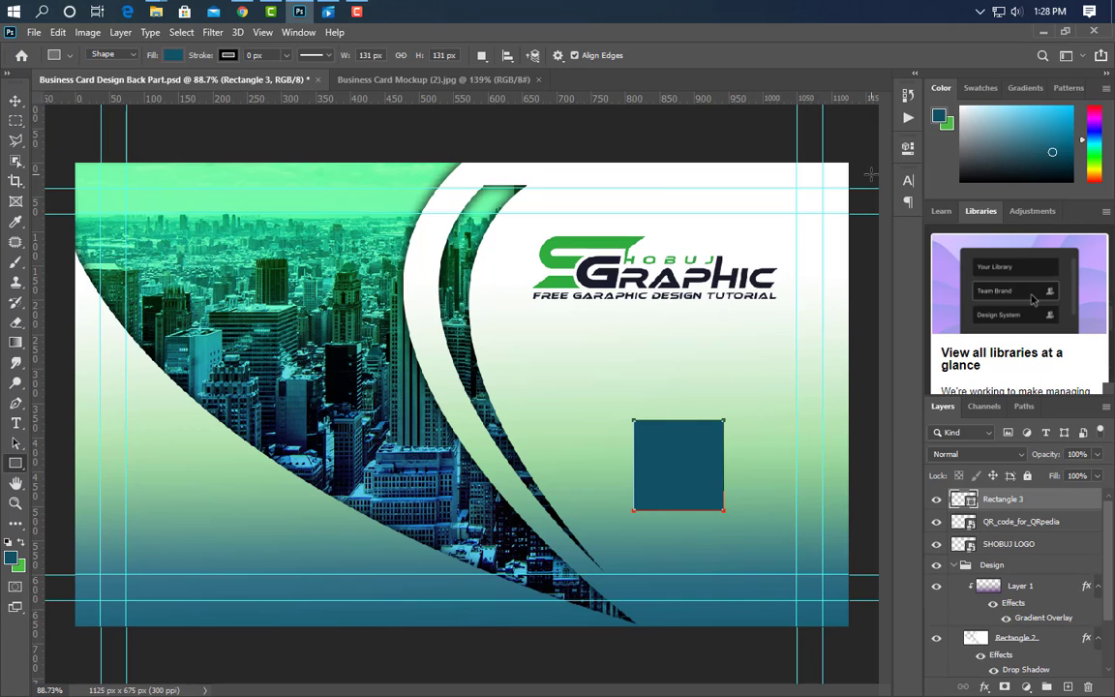
pyautogui.moveTo(1065, 513); pyautogui.dragTo(1065, 531)
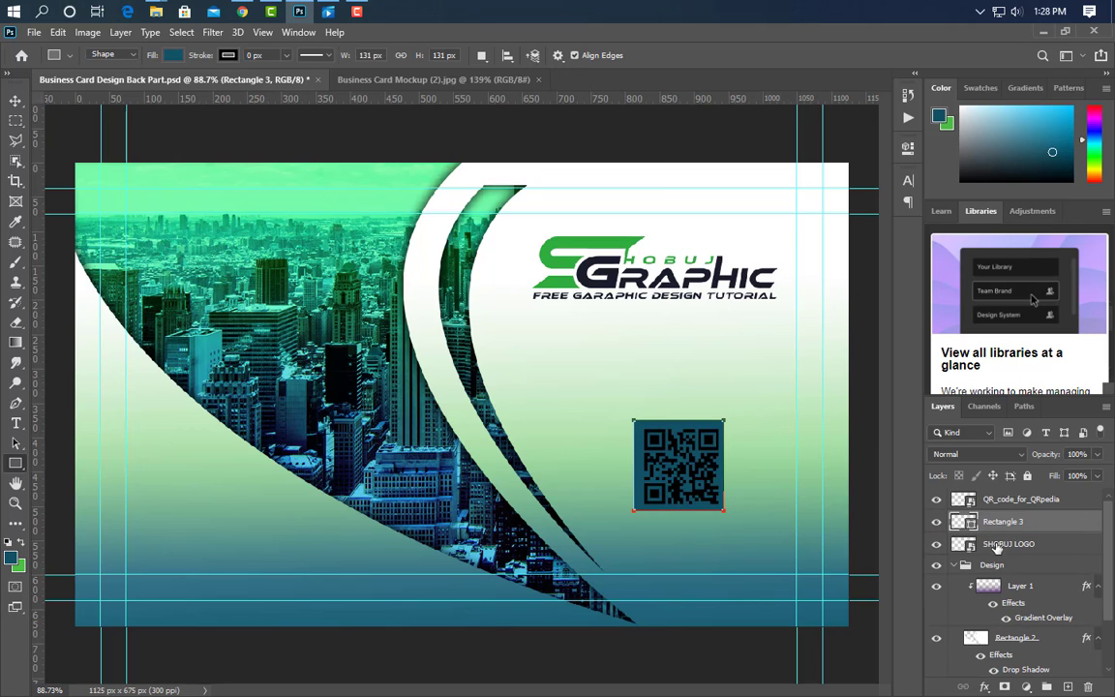
pyautogui.click(1021, 500)
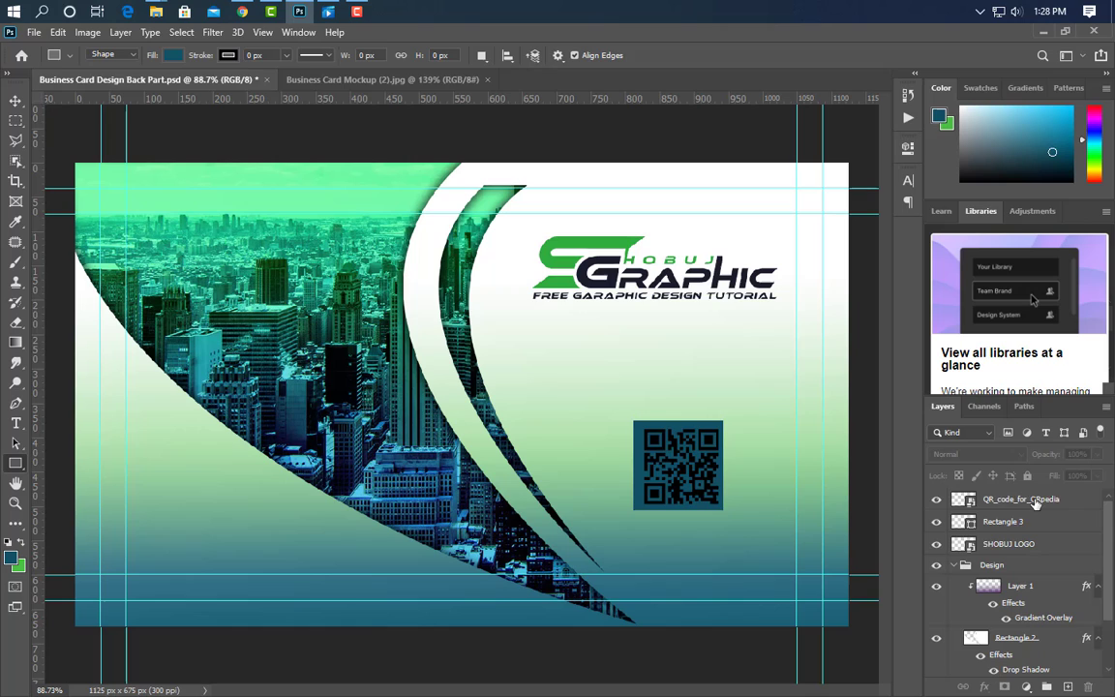
pyautogui.click(17, 102)
pyautogui.press('ctrl')
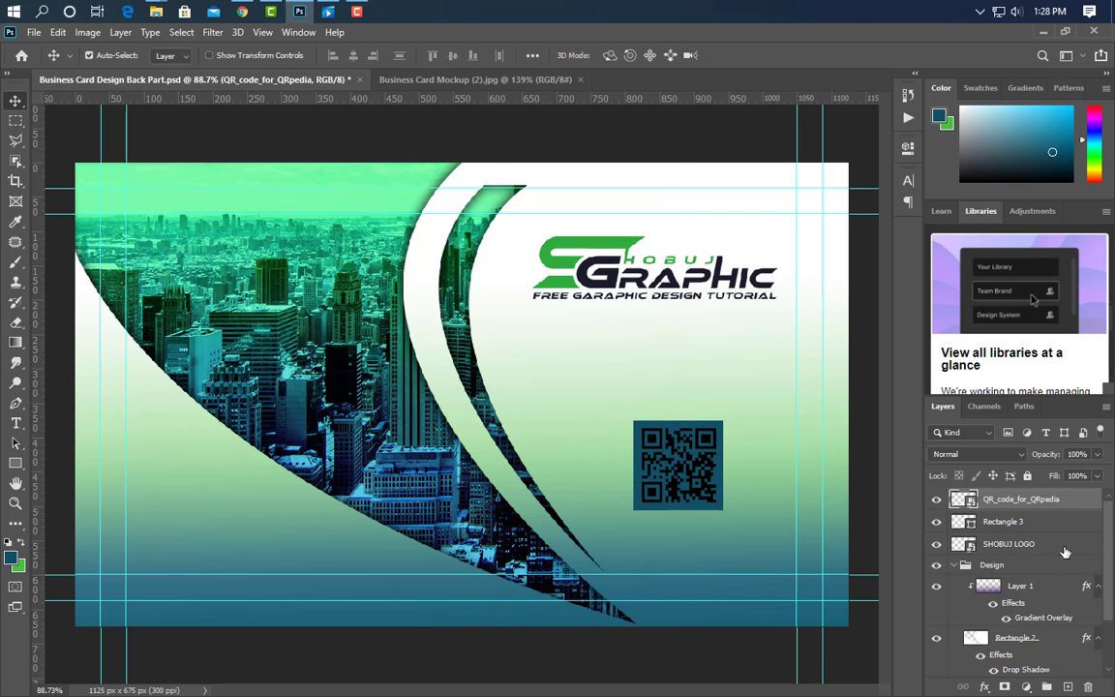
pyautogui.doubleClick(971, 524)
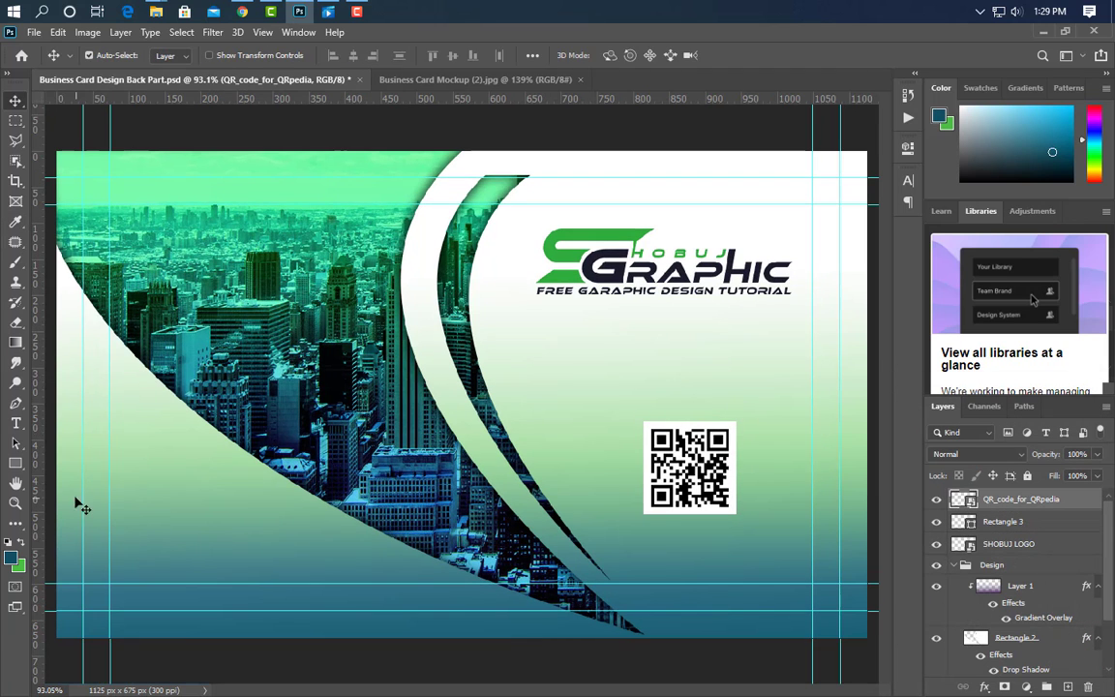
pyautogui.click(15, 424)
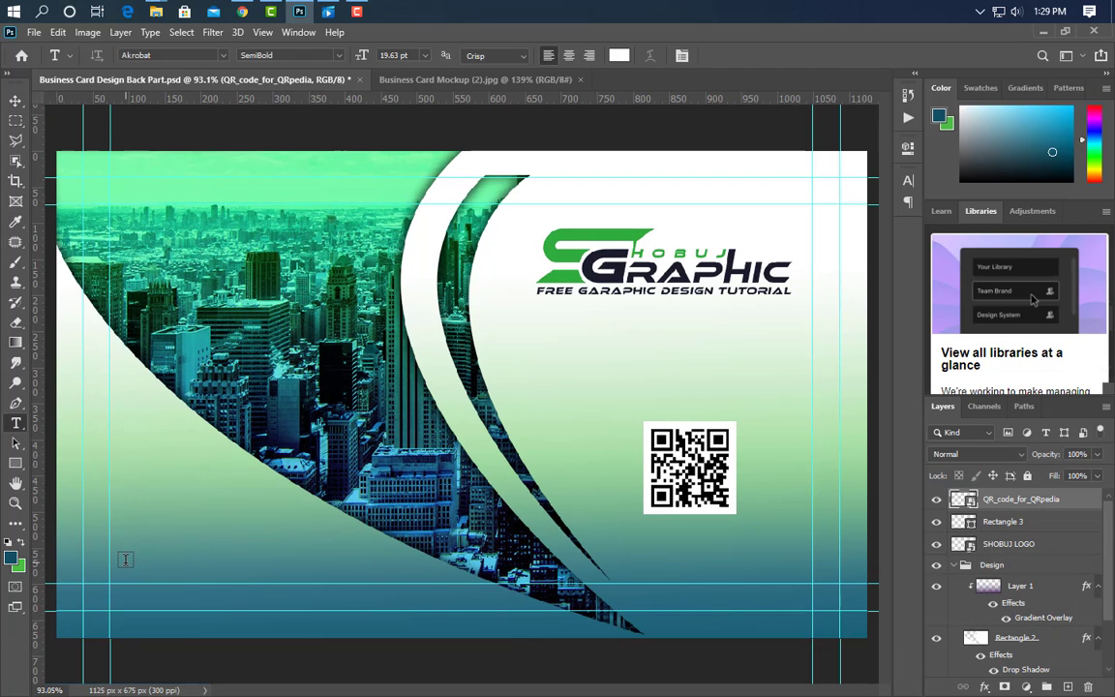
pyautogui.click(125, 559)
pyautogui.write('www.gr')
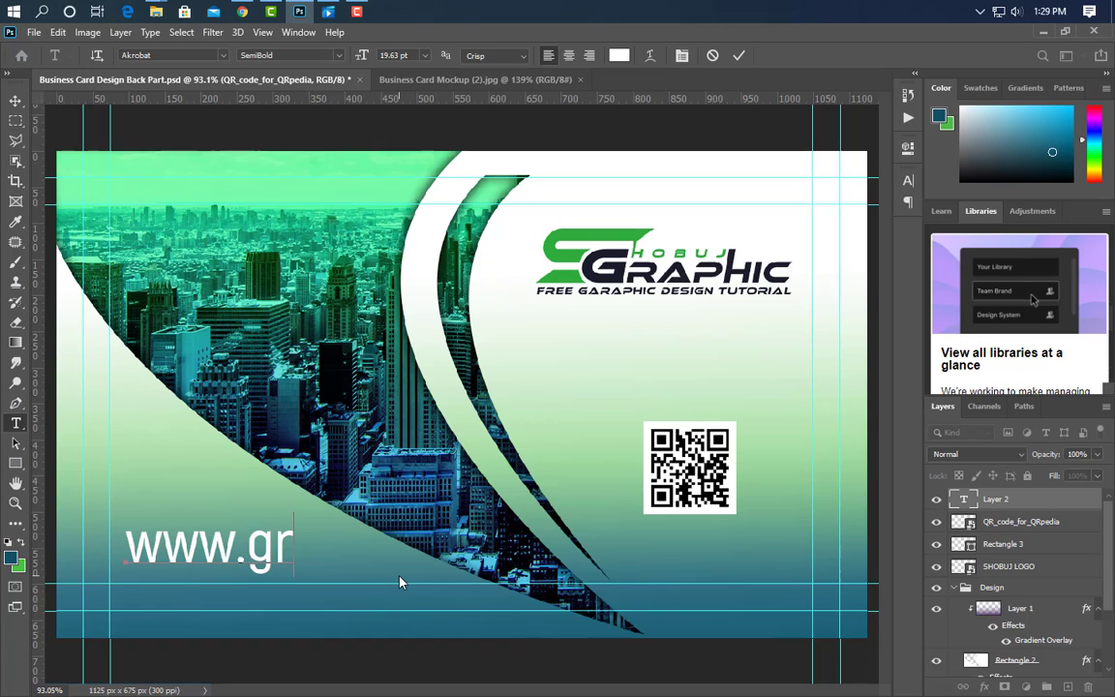
pyautogui.write('aphicsfamily.com')
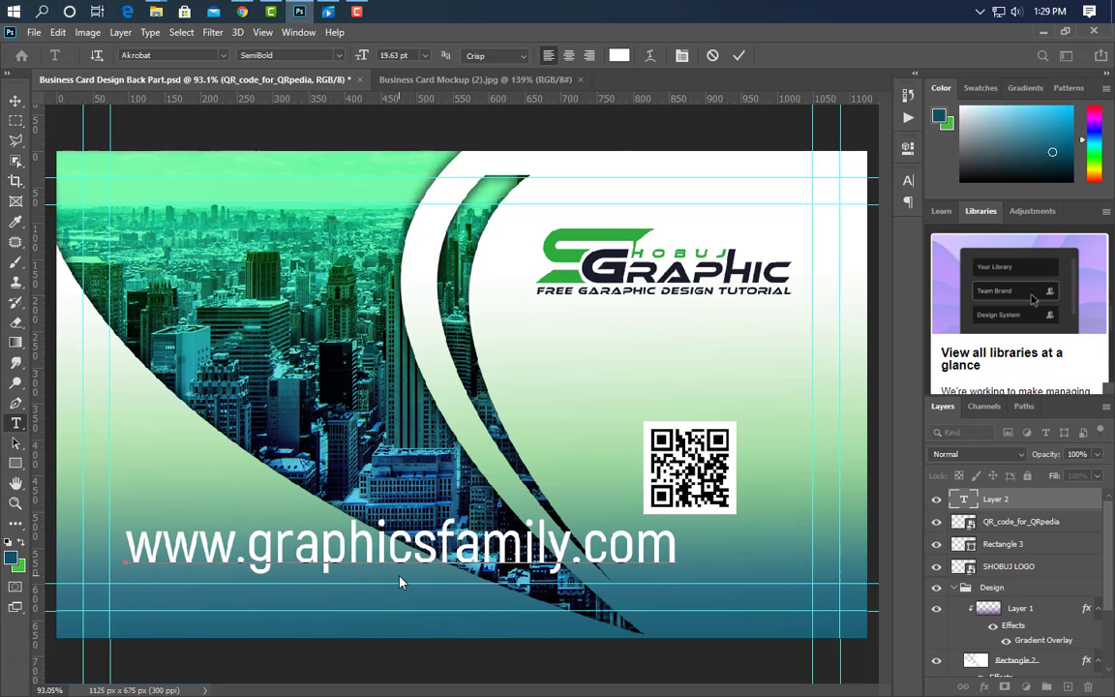
pyautogui.click(738, 55)
# Scale the web address text down to about 8 pt.
pyautogui.hotkey('ctrl', 't')
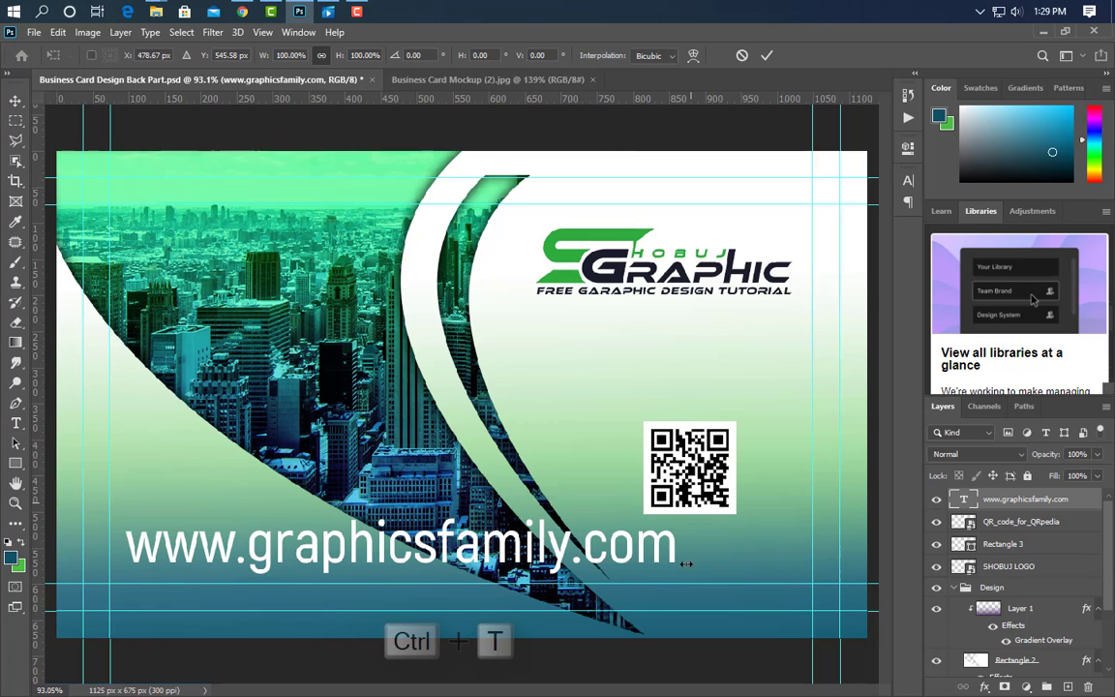
pyautogui.moveTo(677, 563); pyautogui.dragTo(346, 564)
pyautogui.click(766, 56)
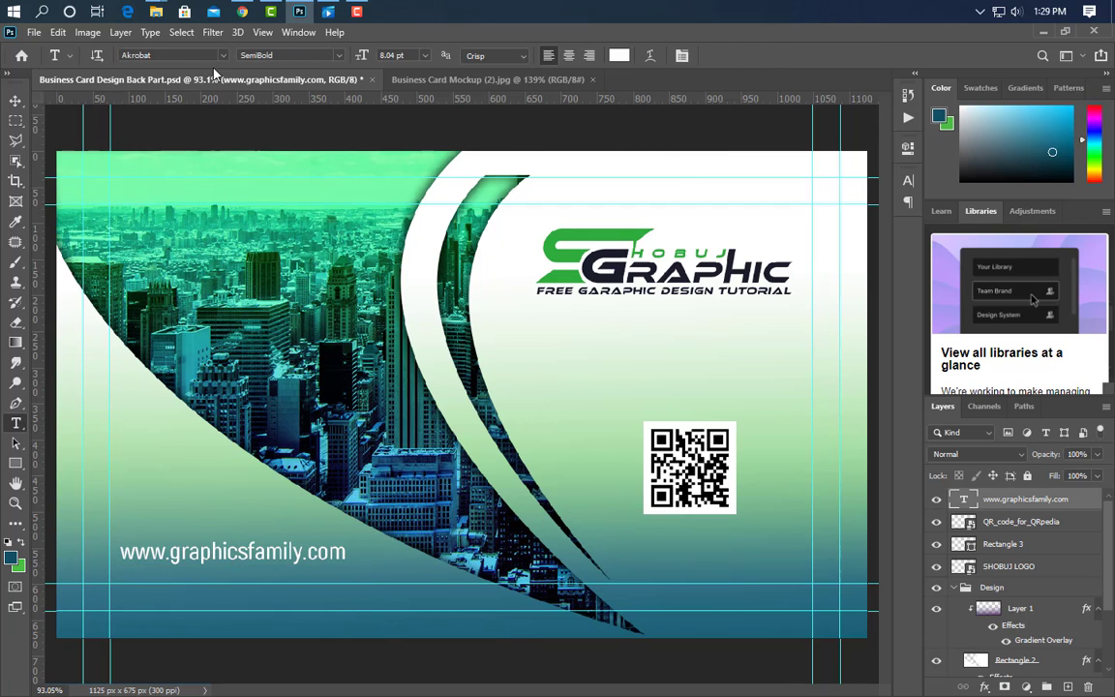
pyautogui.moveTo(153, 14)
pyautogui.click(289, 110)
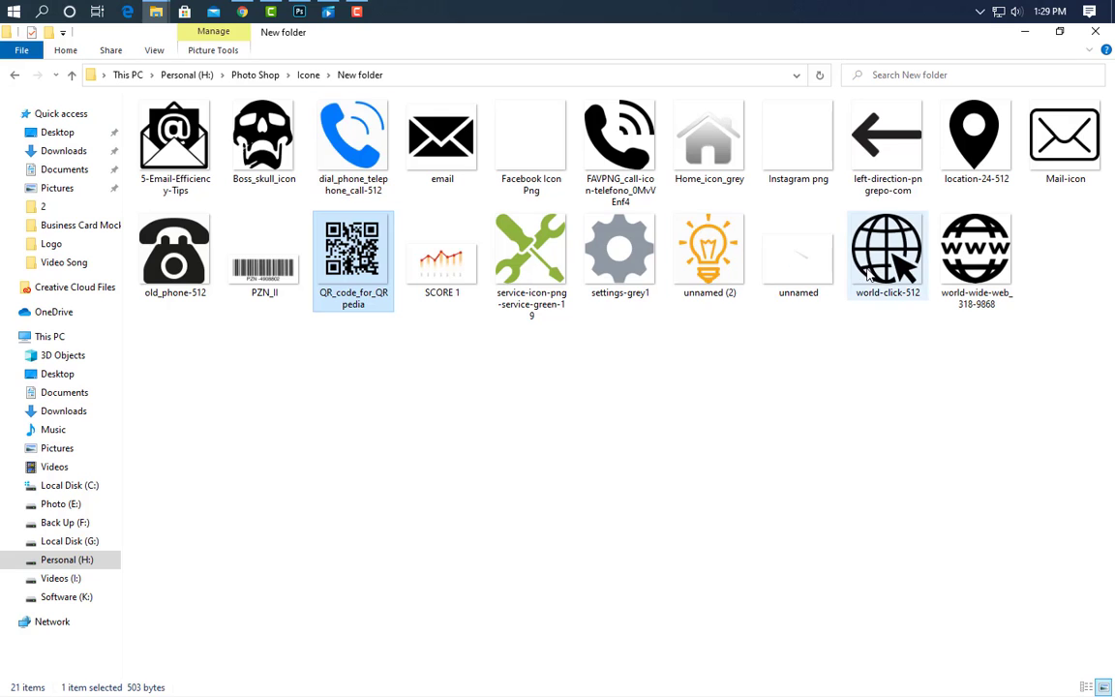
# Drag the world-click-512 globe icon onto the card and shrink it to about 3% above the web address.
pyautogui.moveTo(885, 253); pyautogui.dragTo(621, 516)
pyautogui.moveTo(703, 404); pyautogui.dragTo(222, 492)
# Confirm the globe icon's placement and give it a white #ffffff Color Overlay.
pyautogui.press('Return')
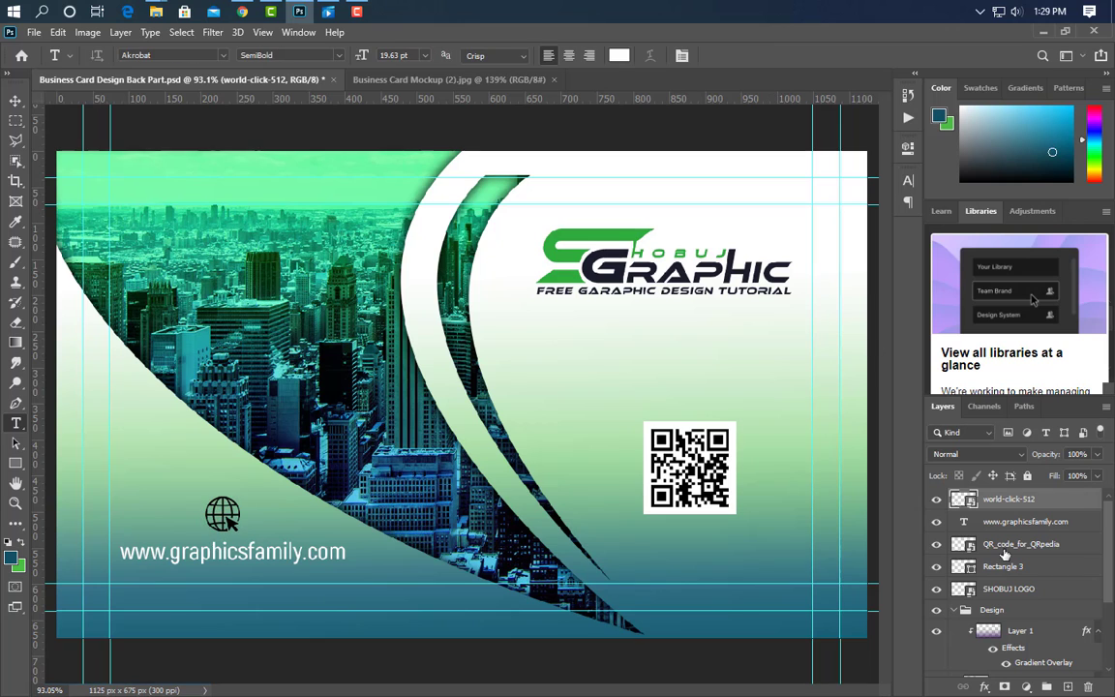
pyautogui.doubleClick(1006, 499)
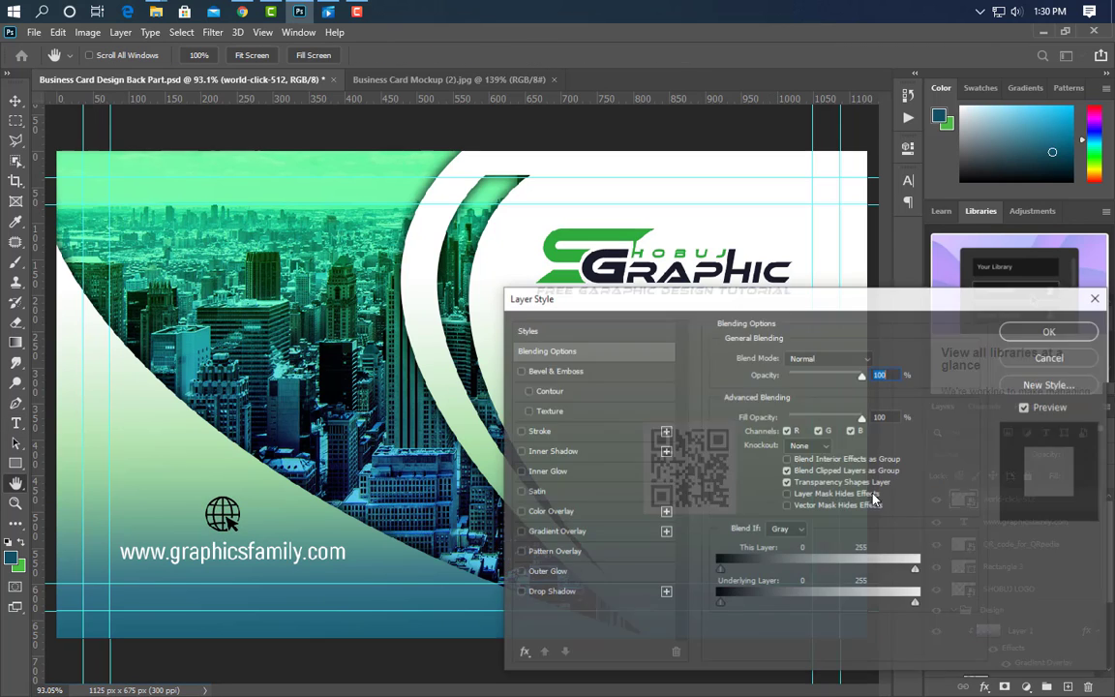
pyautogui.click(581, 511)
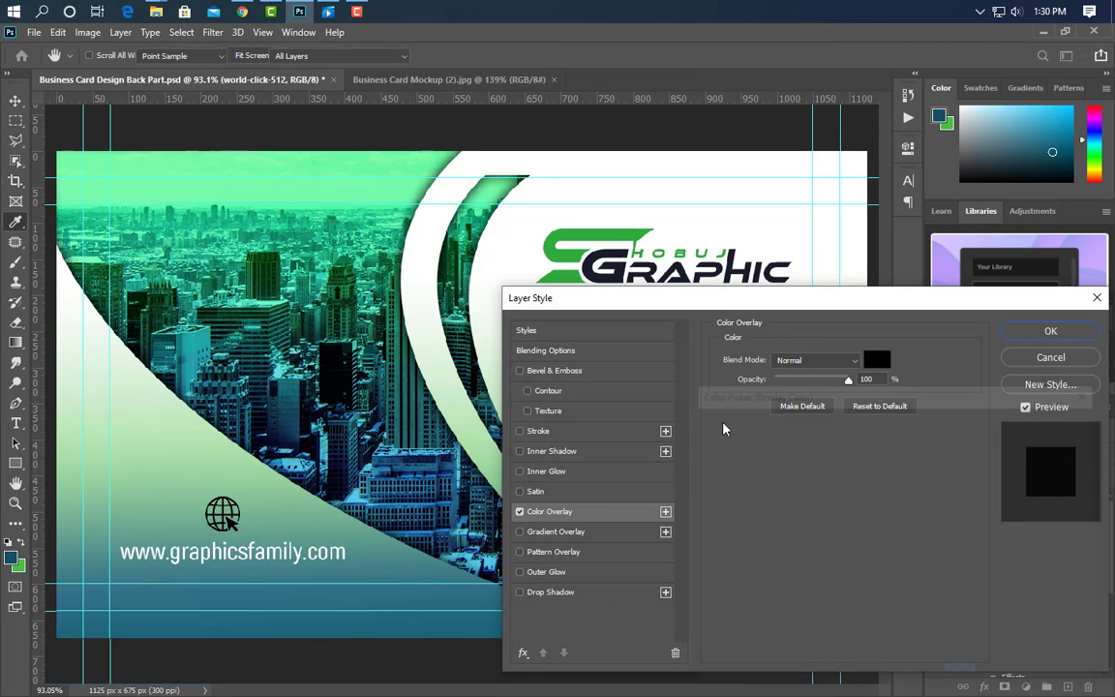
pyautogui.click(877, 360)
pyautogui.click(807, 443)
pyautogui.write('ffffff')
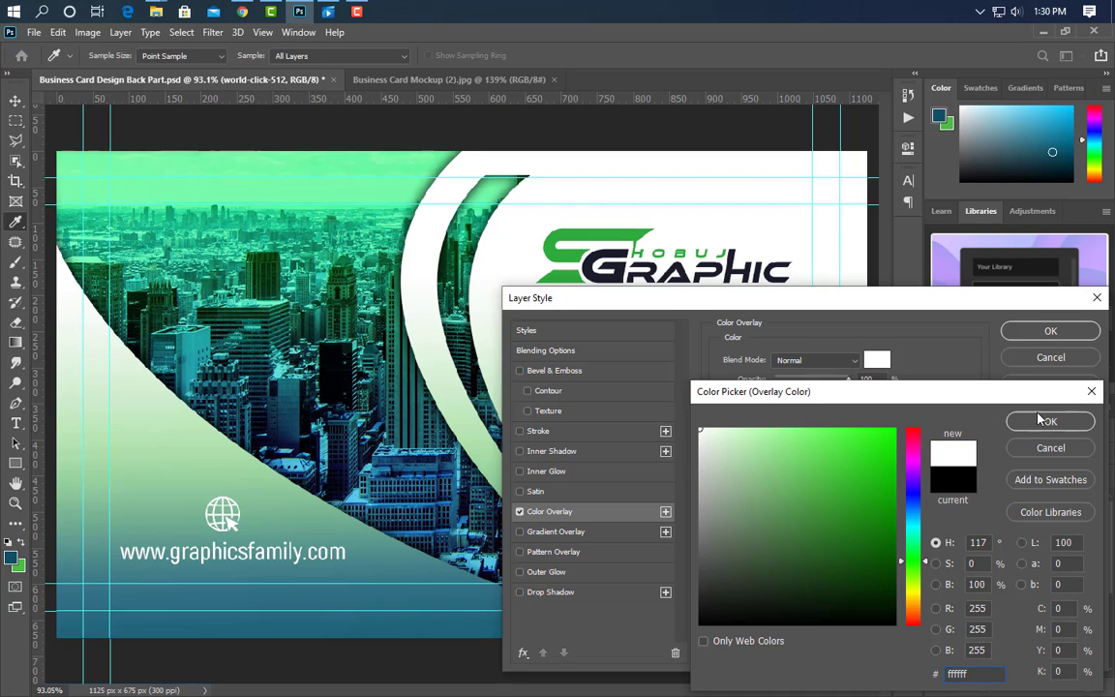
pyautogui.click(1041, 419)
pyautogui.click(1051, 330)
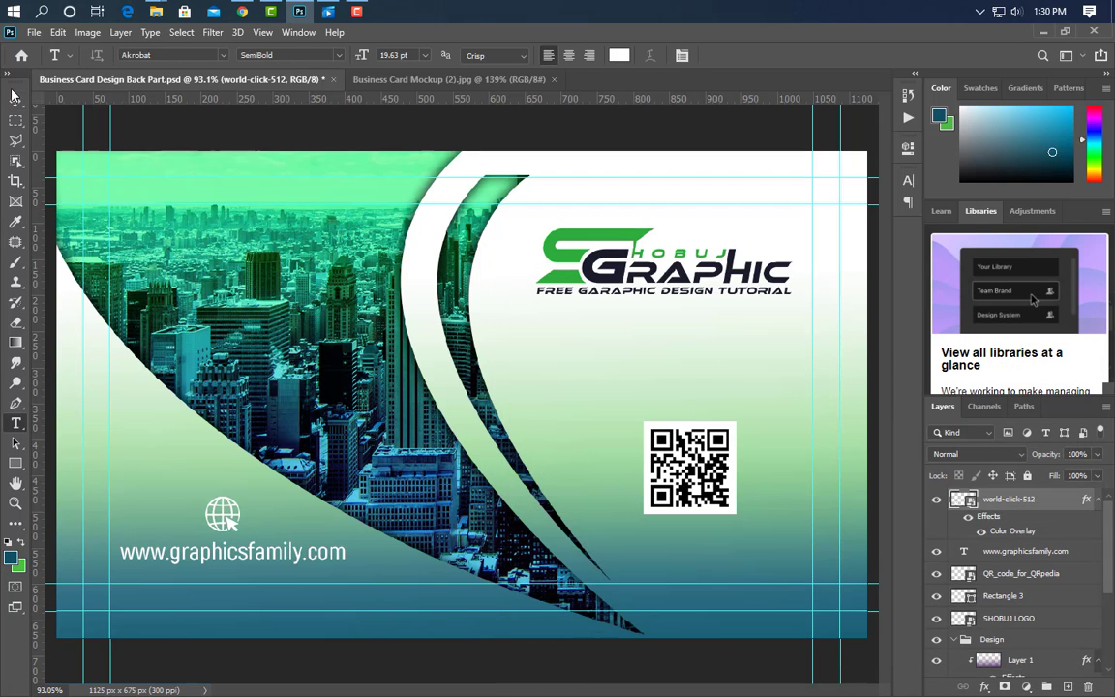
pyautogui.click(16, 99)
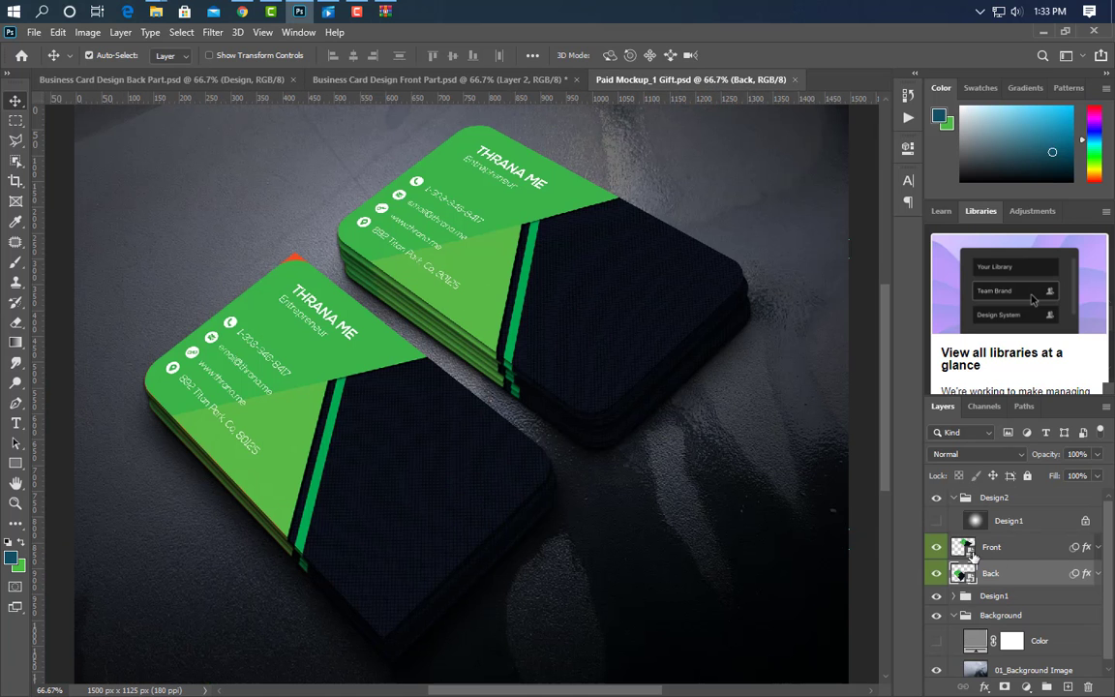
# Open the mockup's Front smart object and drag in the Front Part design, centred on the canvas.
pyautogui.click(973, 550)
pyautogui.doubleClick(543, 212)
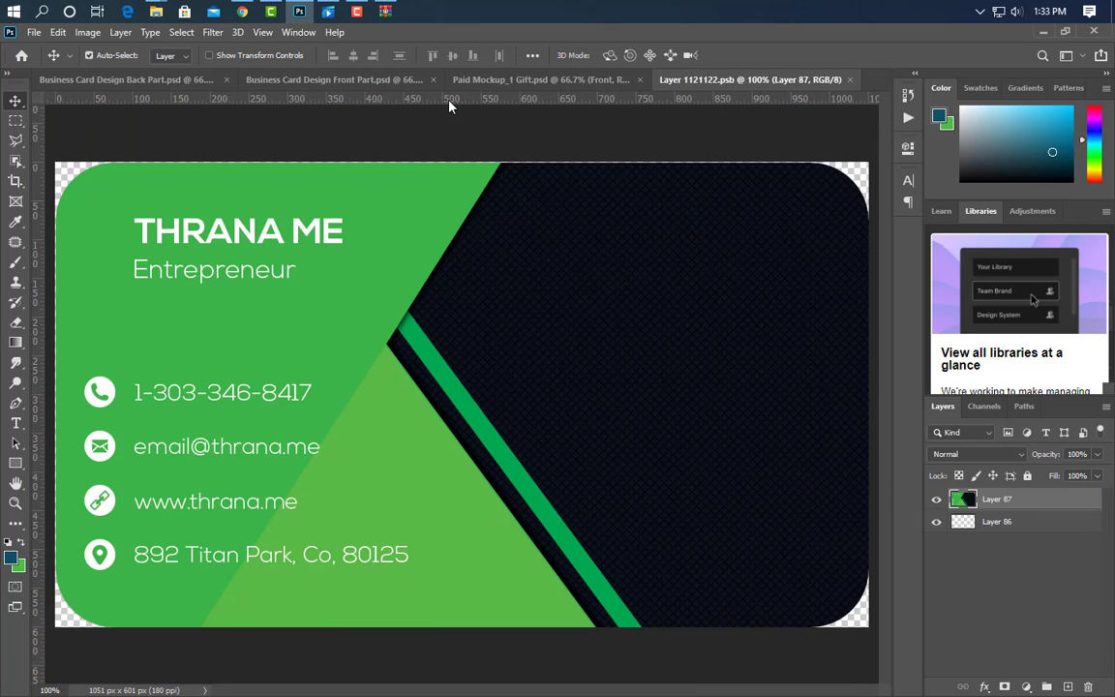
pyautogui.click(416, 80)
pyautogui.moveTo(515, 346); pyautogui.dragTo(567, 423)
pyautogui.hotkey('ctrl', 'a')
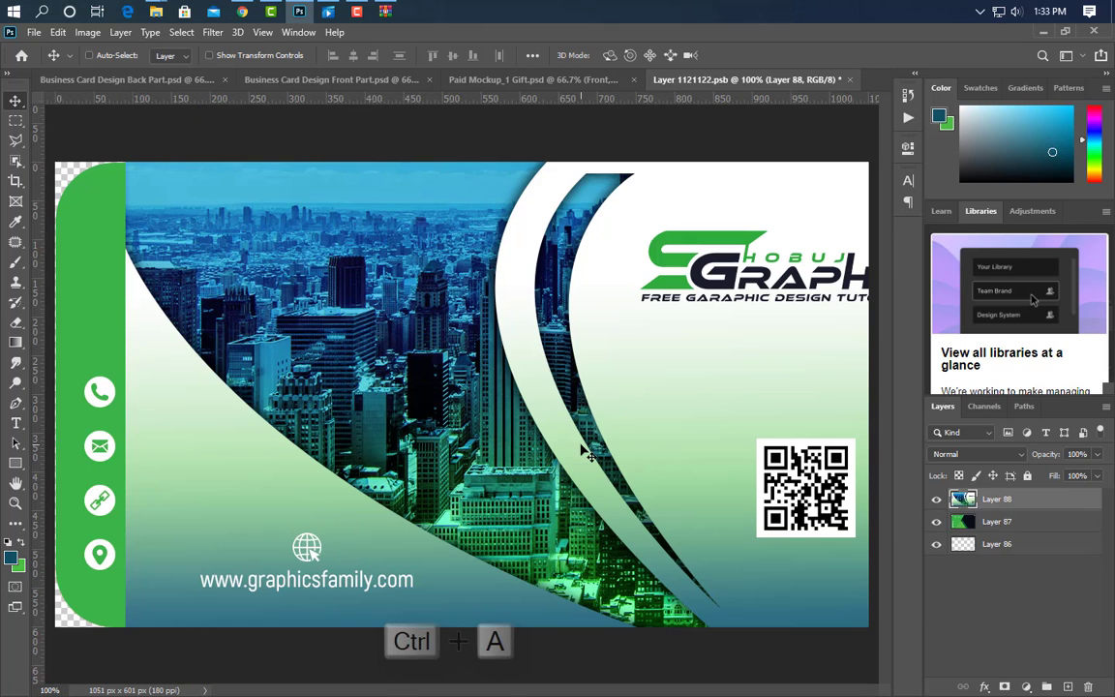
pyautogui.click(355, 56)
pyautogui.click(452, 56)
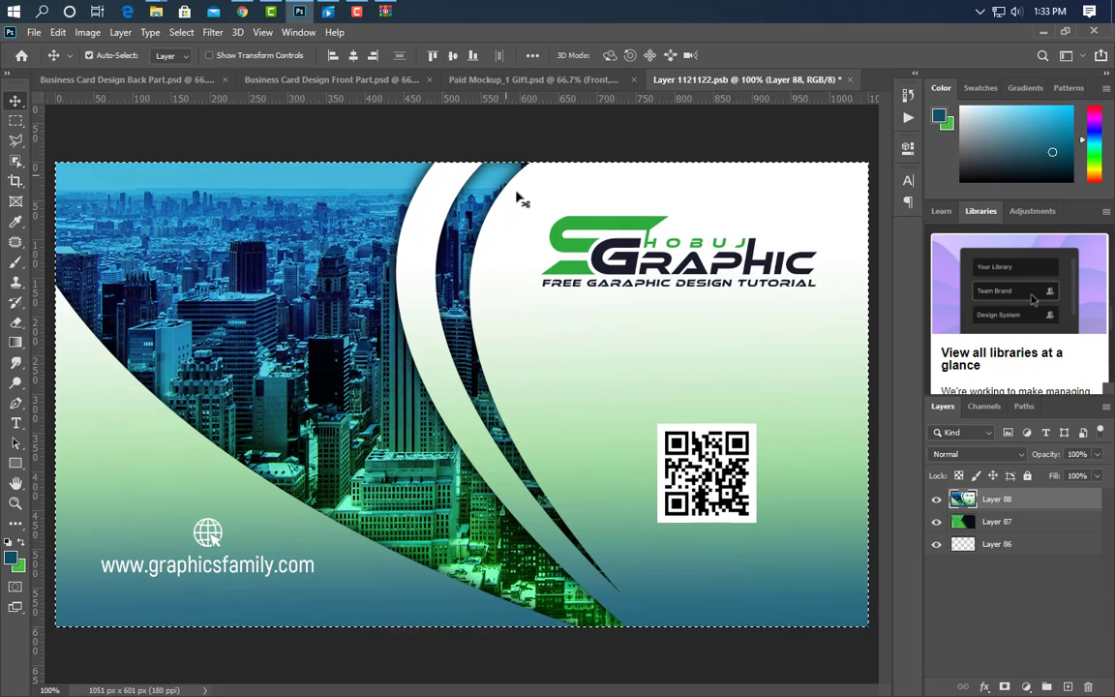
# Save and close the Front smart object, then open the Back smart object alongside the Back Part design.
pyautogui.hotkey('ctrl', 'd')
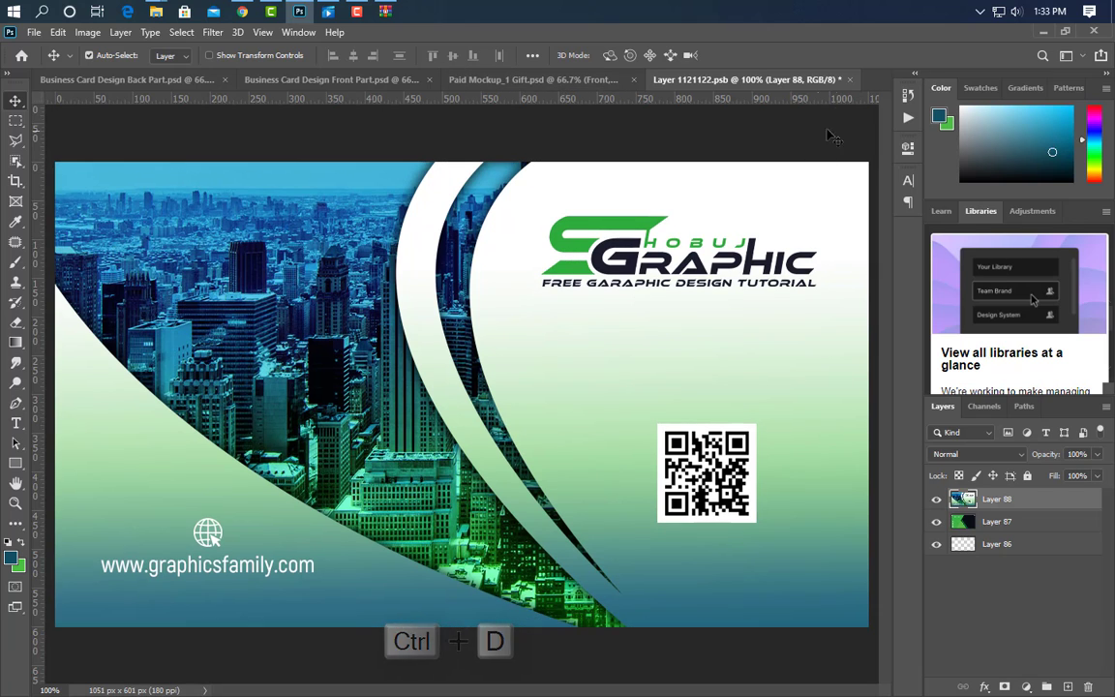
pyautogui.click(850, 79)
pyautogui.click(485, 284)
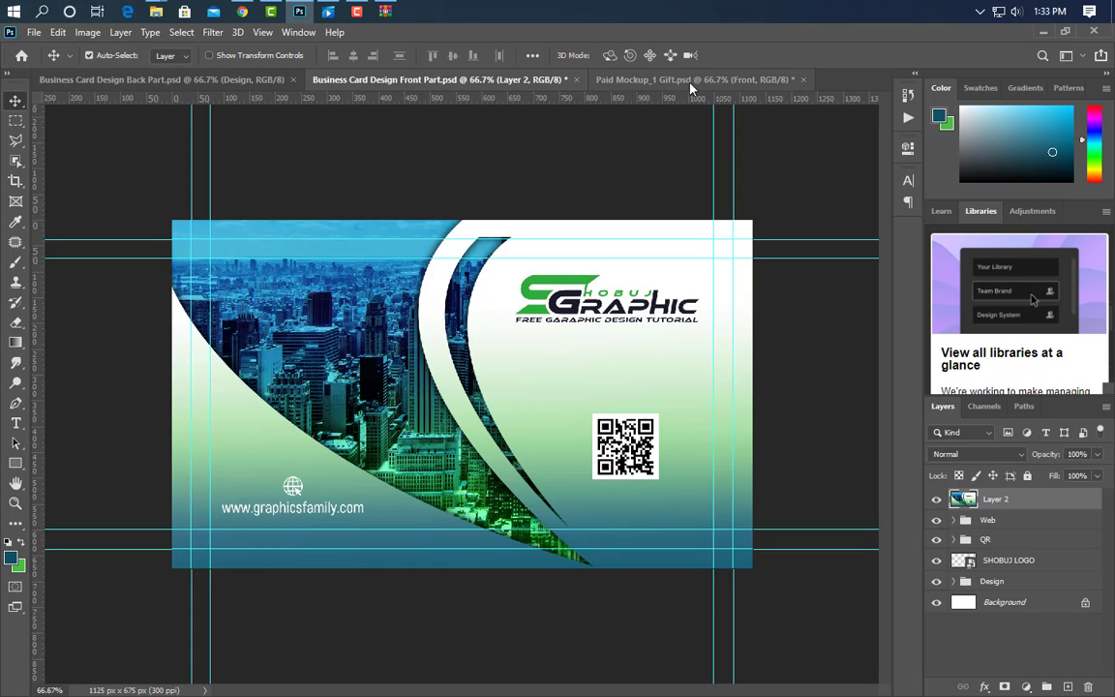
pyautogui.click(691, 83)
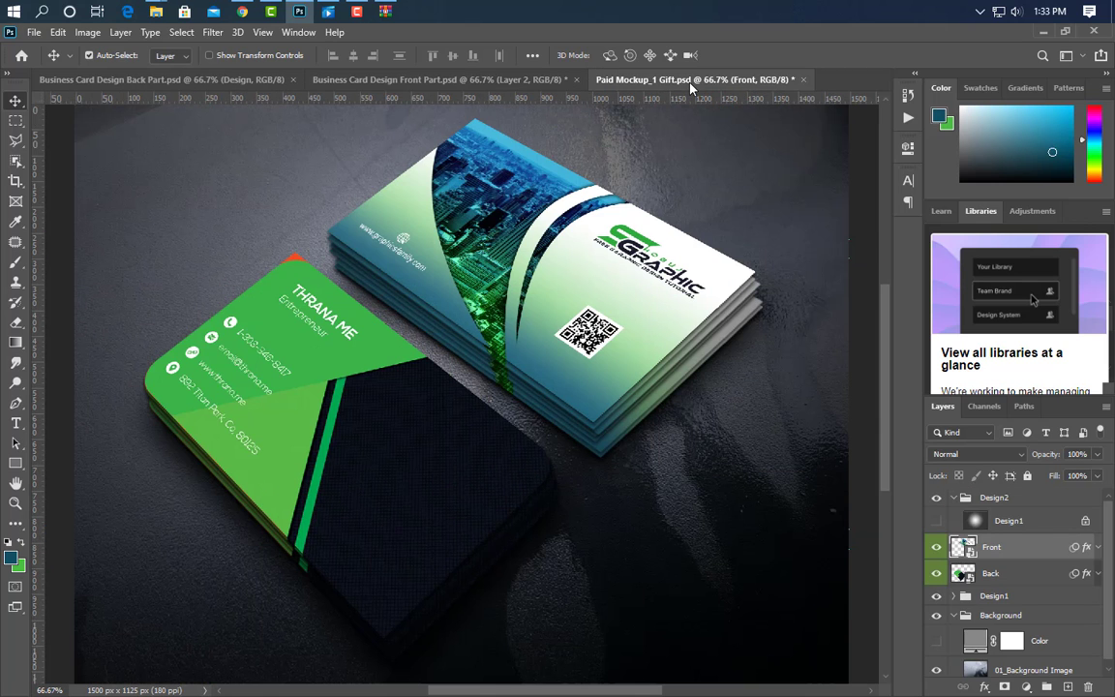
pyautogui.doubleClick(969, 576)
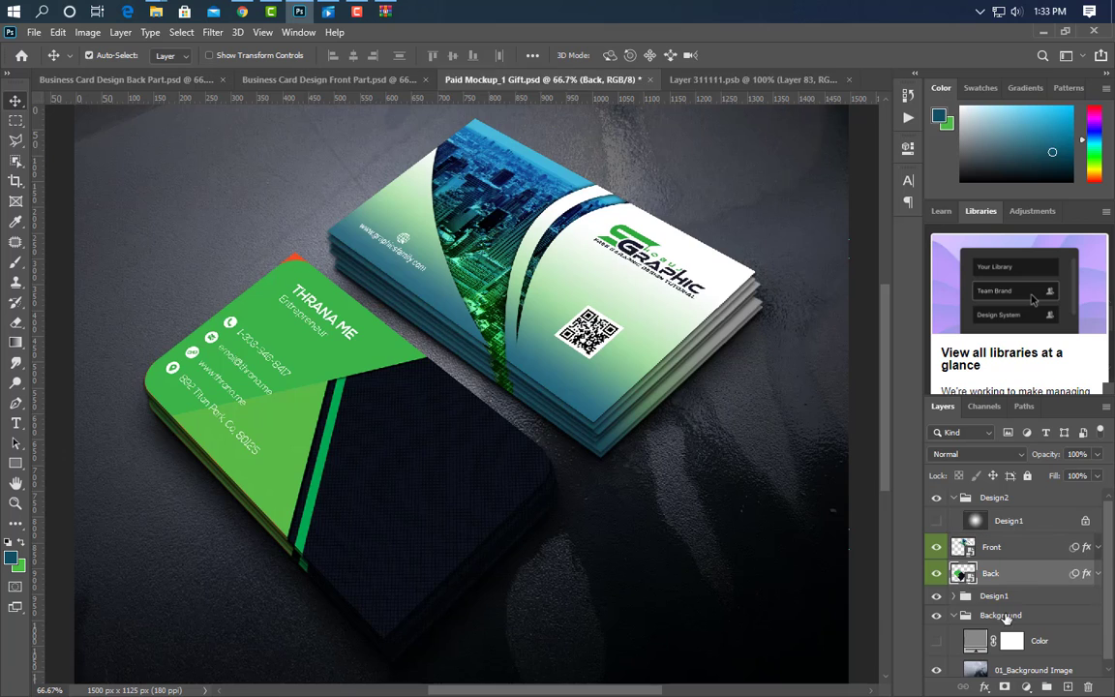
pyautogui.click(126, 80)
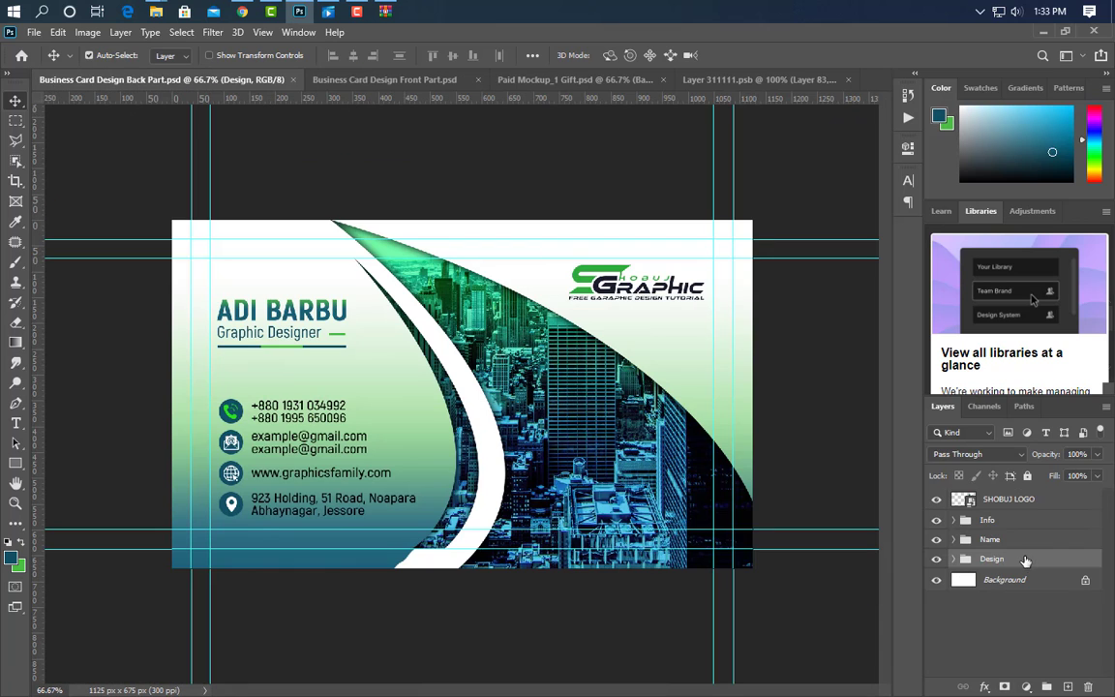
# Stamp the Back Part design into one layer, centre it in the Back smart object, and save.
pyautogui.click(1025, 503)
pyautogui.hotkey('ctrl', 'alt', 'shift', 'e')
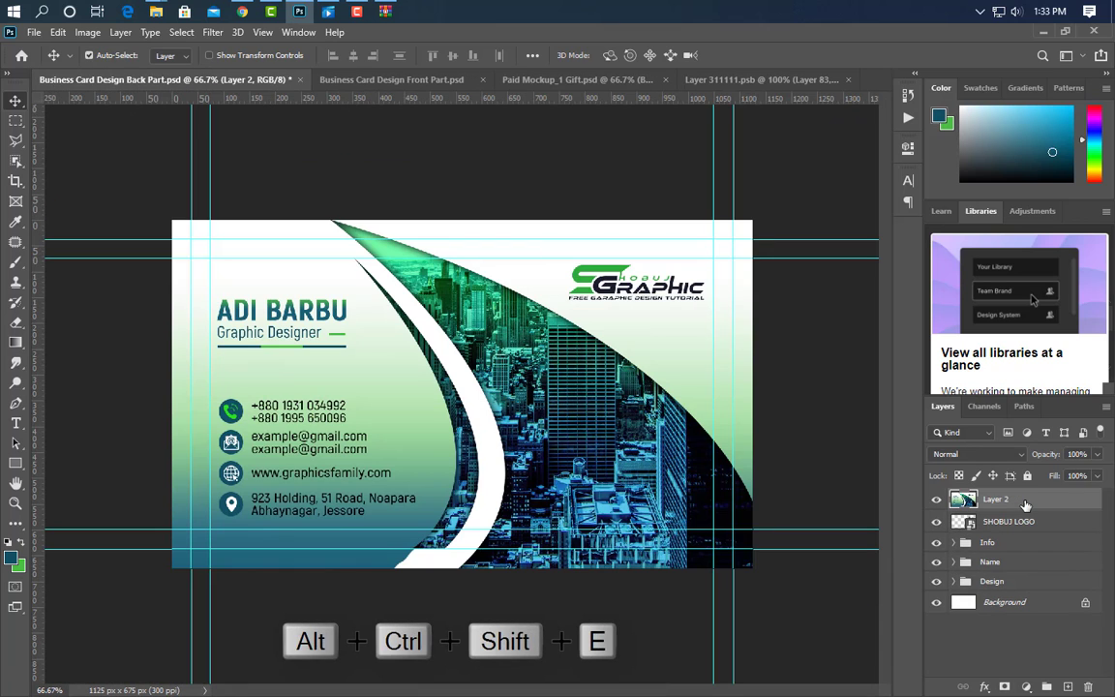
pyautogui.moveTo(585, 441); pyautogui.dragTo(623, 368)
pyautogui.hotkey('ctrl', 'a')
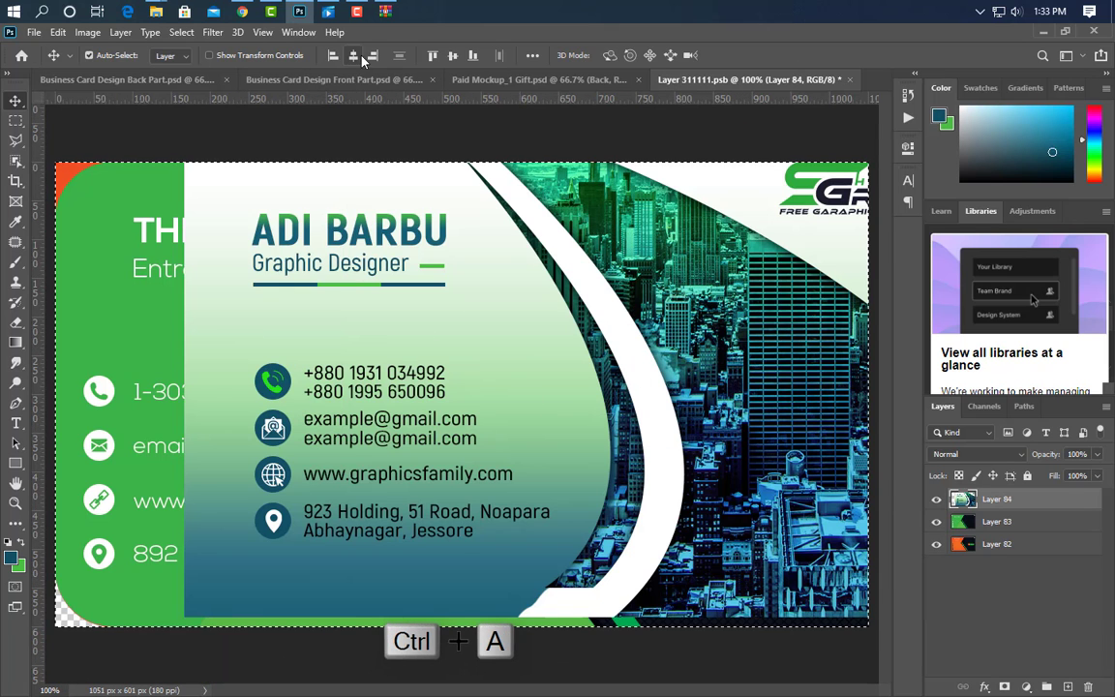
pyautogui.click(359, 56)
pyautogui.click(453, 55)
pyautogui.hotkey('ctrl', 'd')
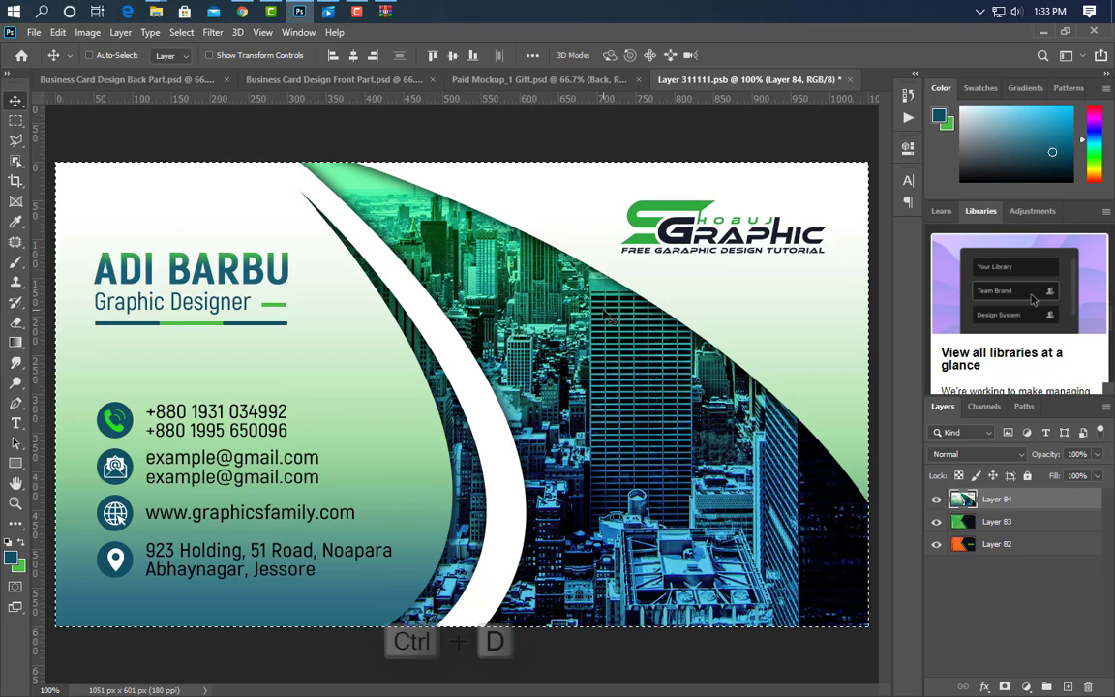
pyautogui.click(851, 81)
pyautogui.press('Return')
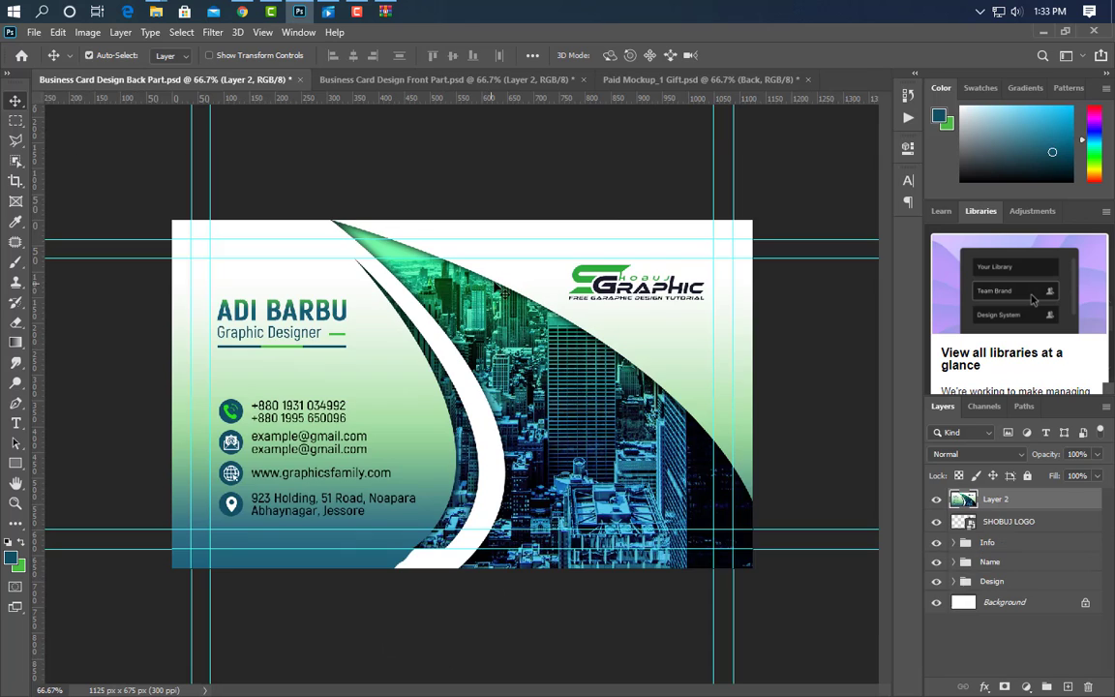
pyautogui.click(724, 80)
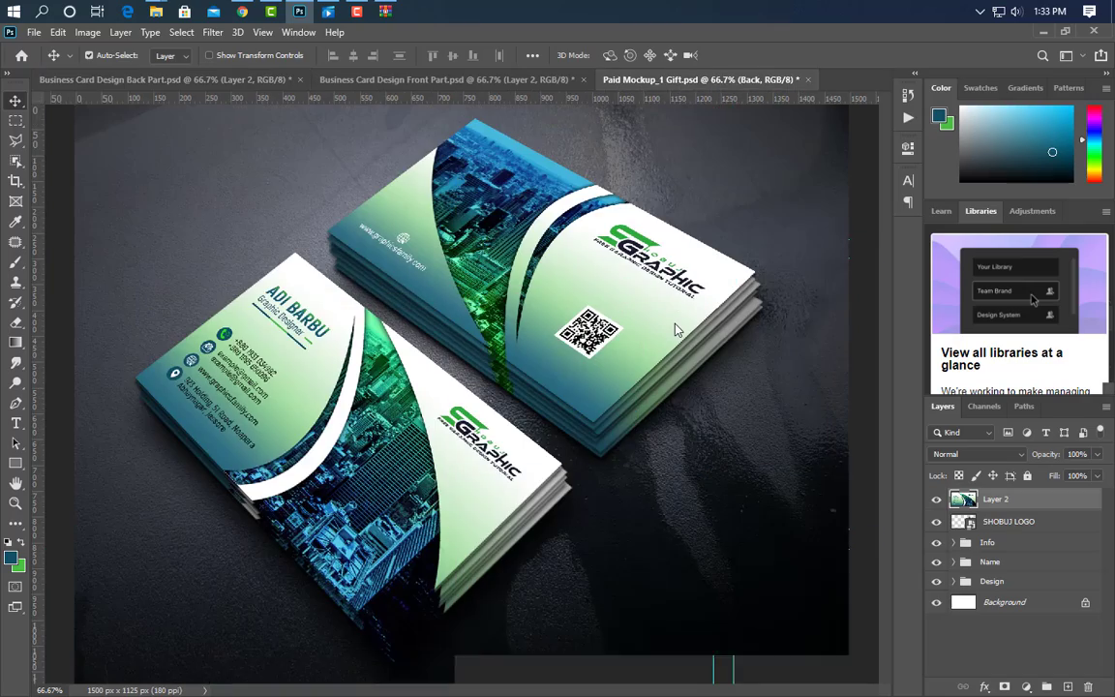